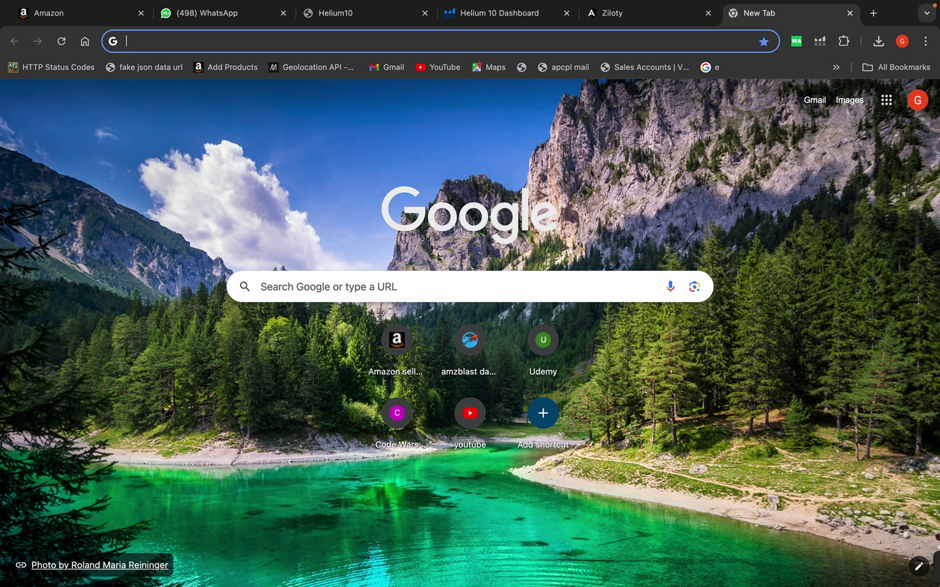
Search Google for "nox tools" and open the noxtools.com home page from the results.
click(361, 13)
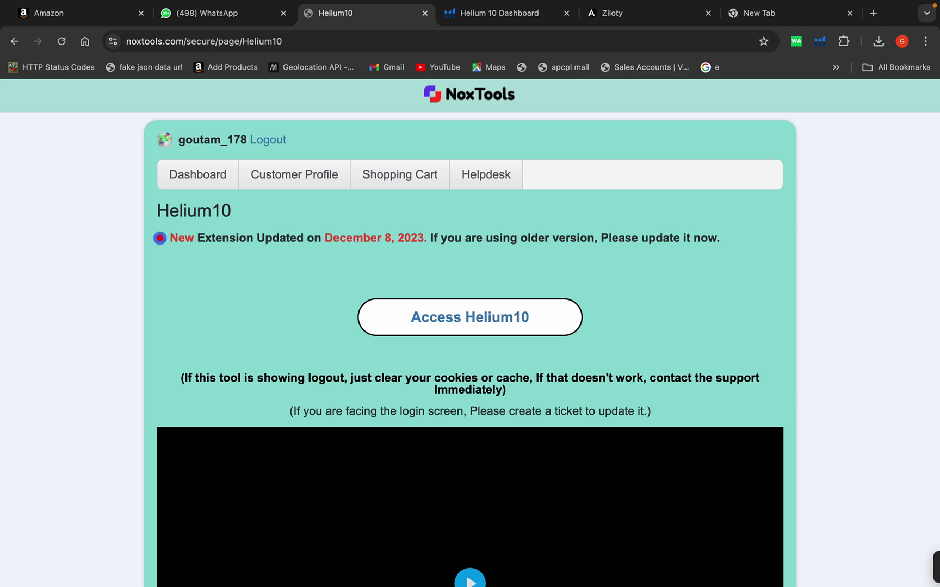
key(super+6)
text(no)
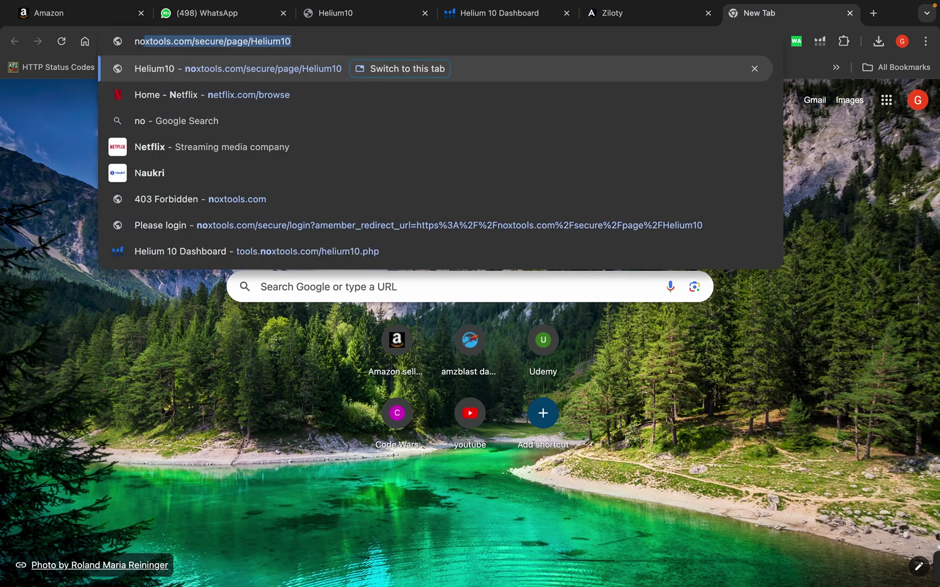
text(x tools)
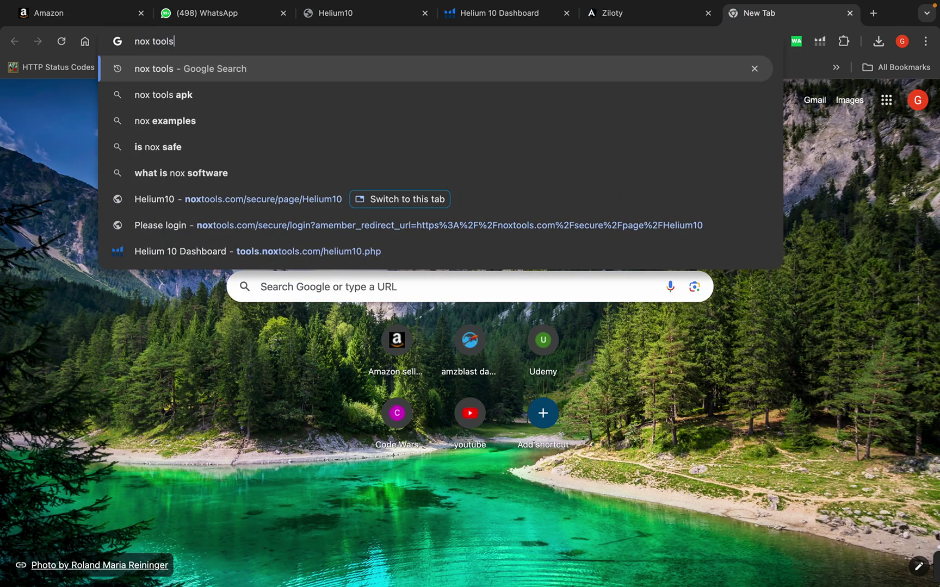
key(Return)
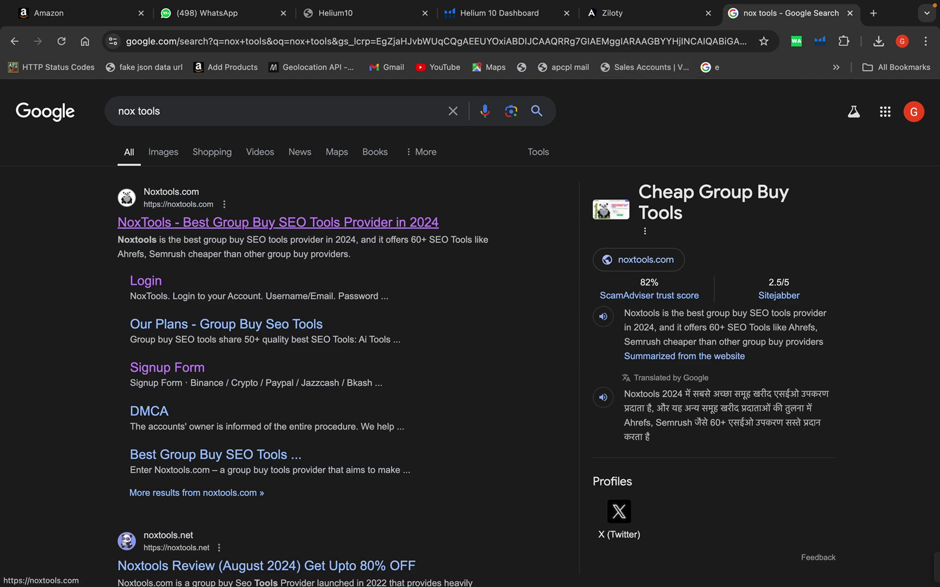
click(258, 223)
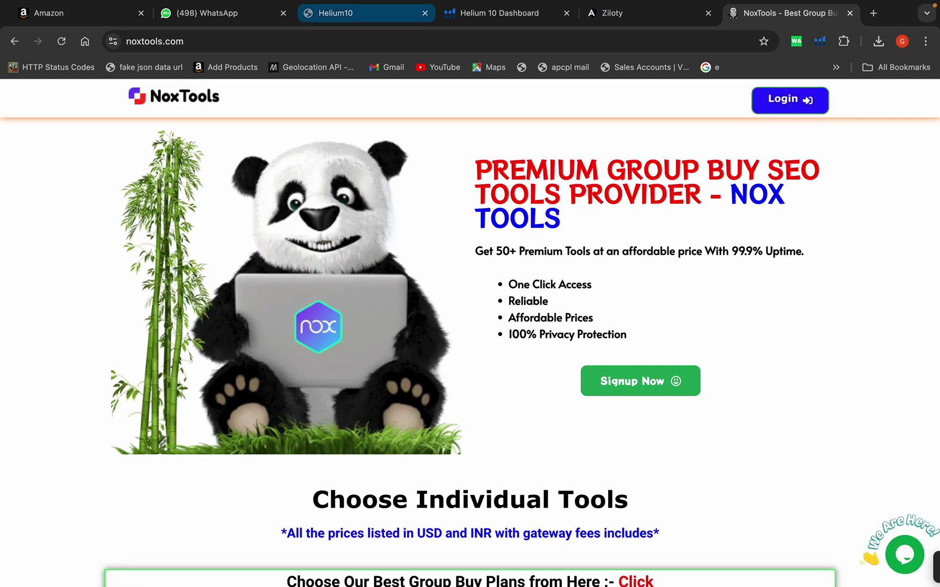
Open the NoxTools member dashboard in the existing Helium10 tab and review the active subscription information.
click(336, 13)
click(197, 175)
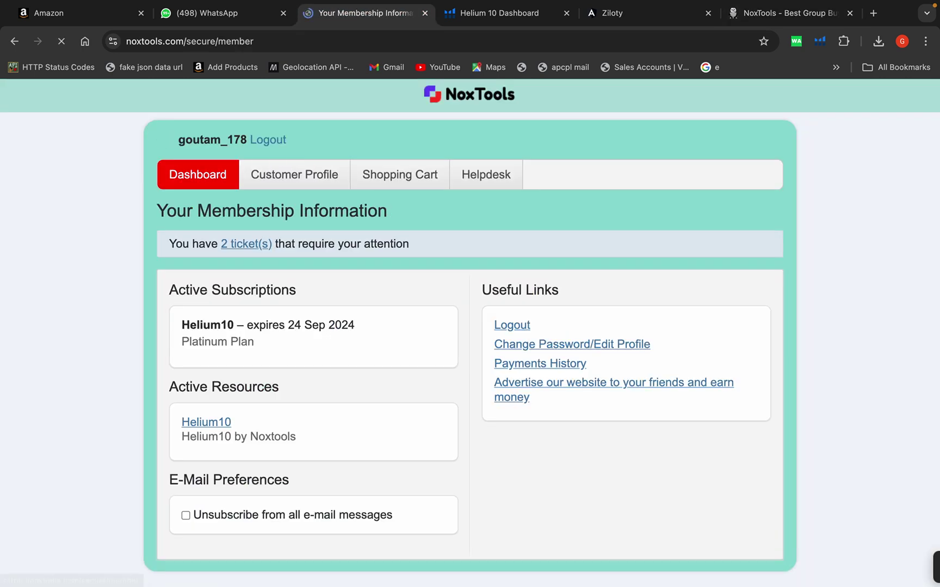
scroll(470, 326, down, 2)
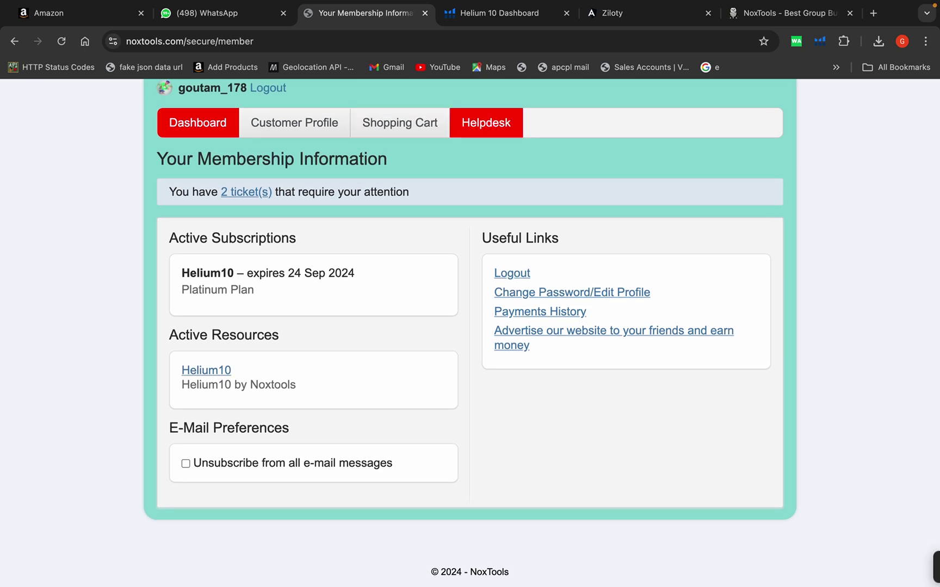
Open the NoxTools signup form from the shopping cart and find "helium" in the list of membership plans.
click(400, 122)
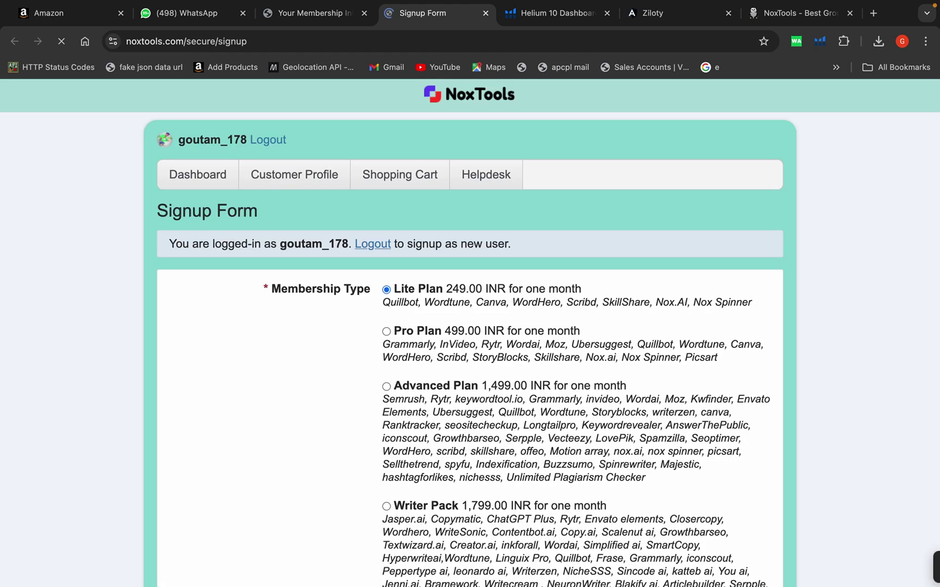
scroll(470, 326, down, 5)
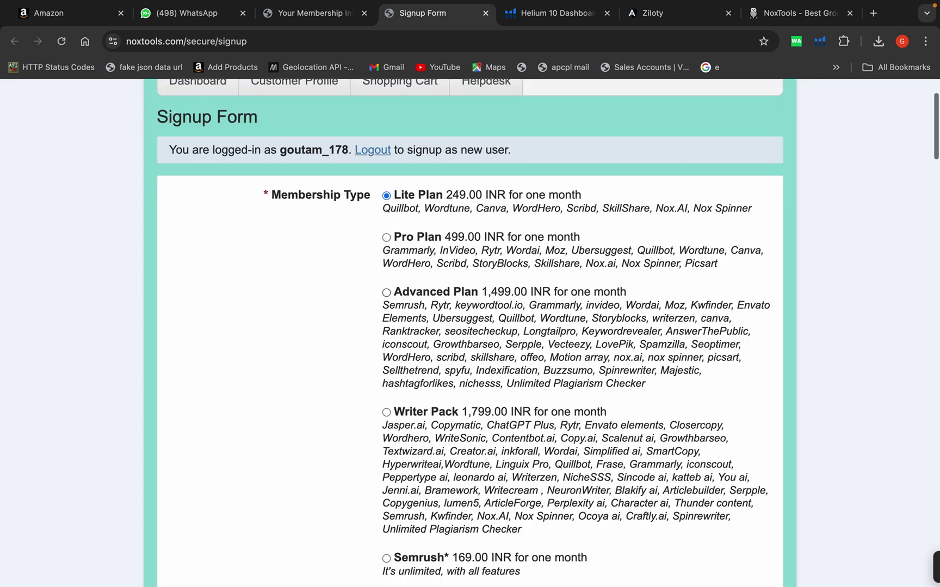
key(super+f)
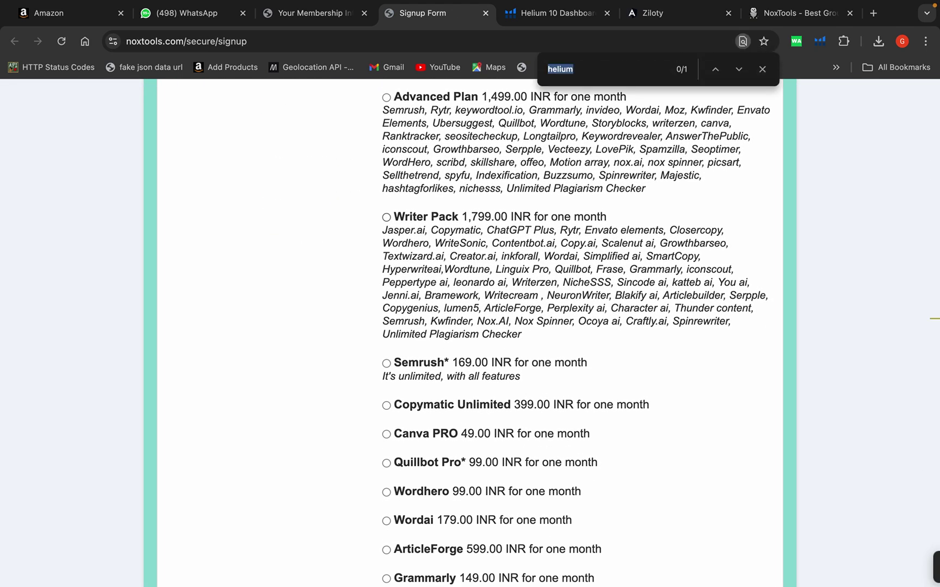
text(helium)
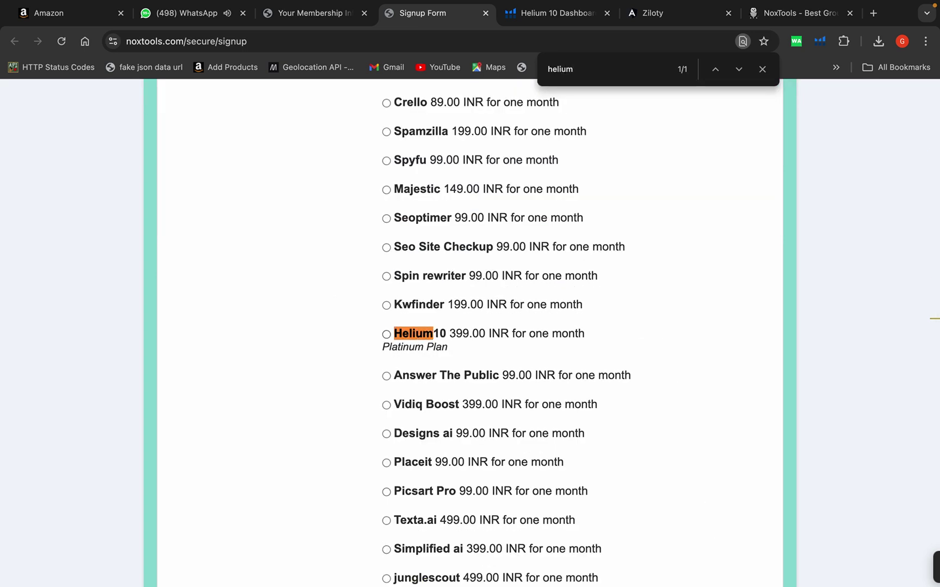
Try out the one-month Helium10 membership with UPI / QR ( india ) payment, leaving the form for the dashboard without submitting.
click(386, 334)
scroll(386, 334, down, 10)
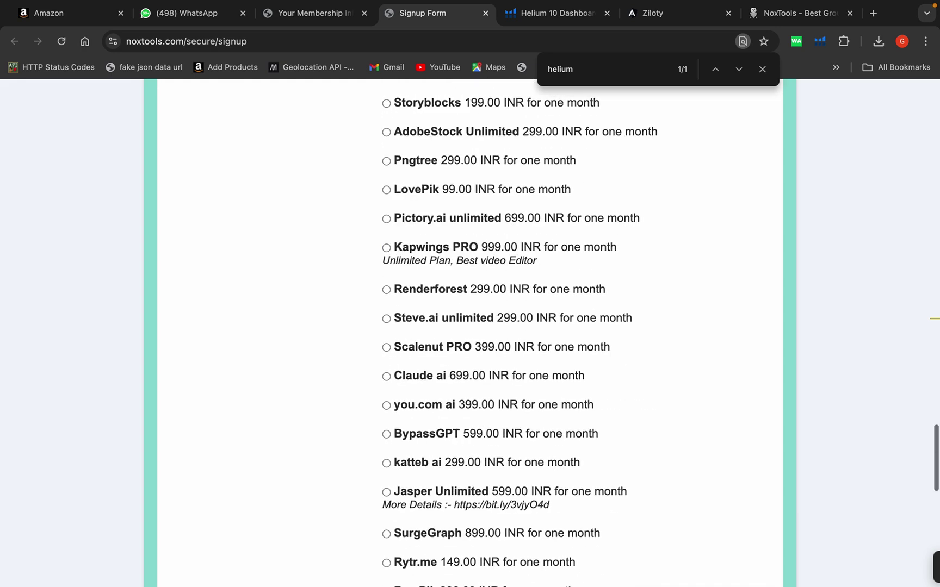
scroll(470, 326, down, 5)
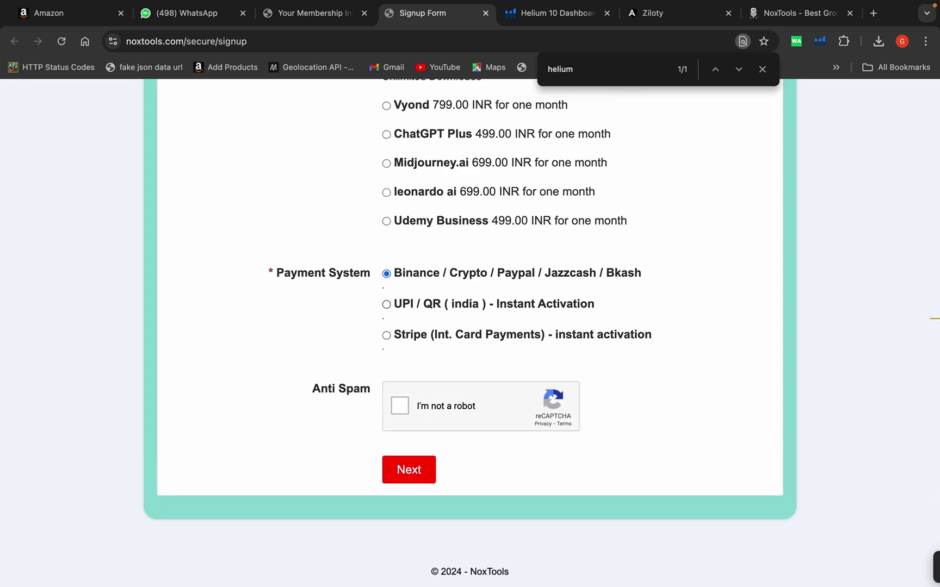
click(386, 304)
scroll(470, 326, up, 20)
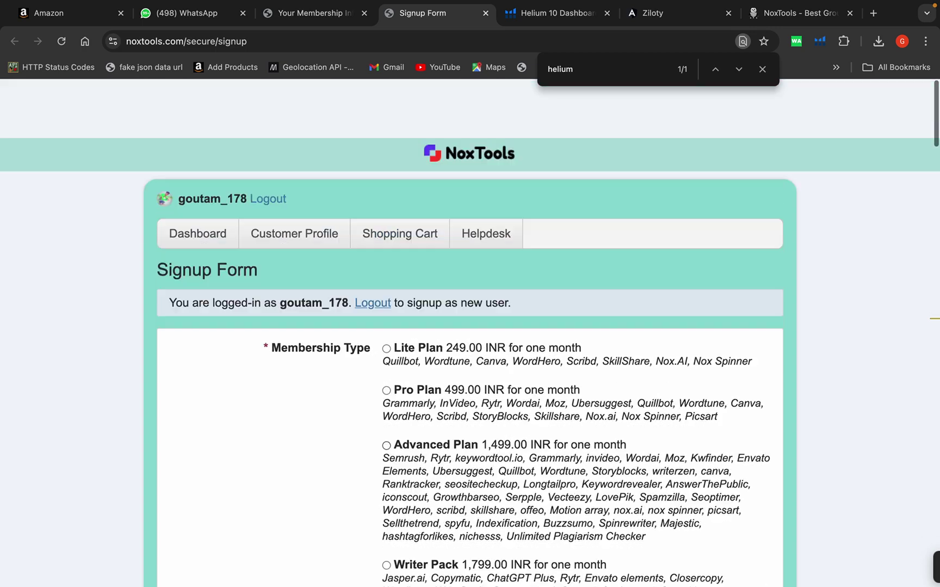
scroll(197, 175, down, 1)
click(198, 175)
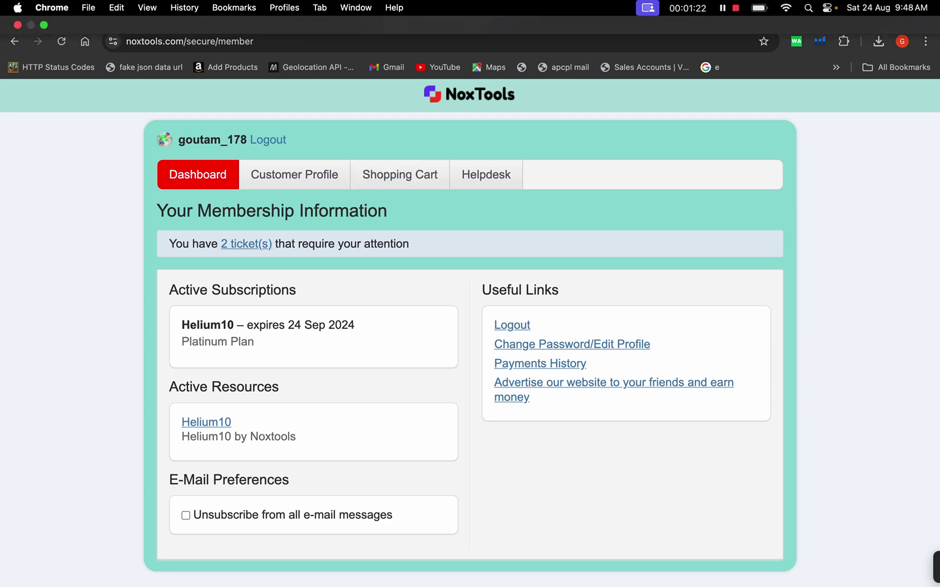
Close the NoxTools home page and bring up the already open Helium 10 Dashboard.
click(849, 12)
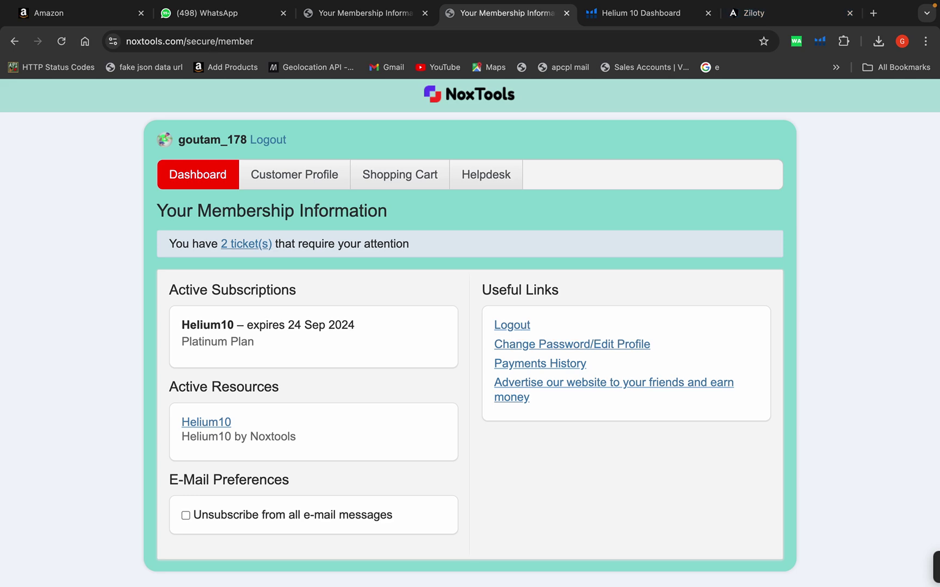
click(641, 13)
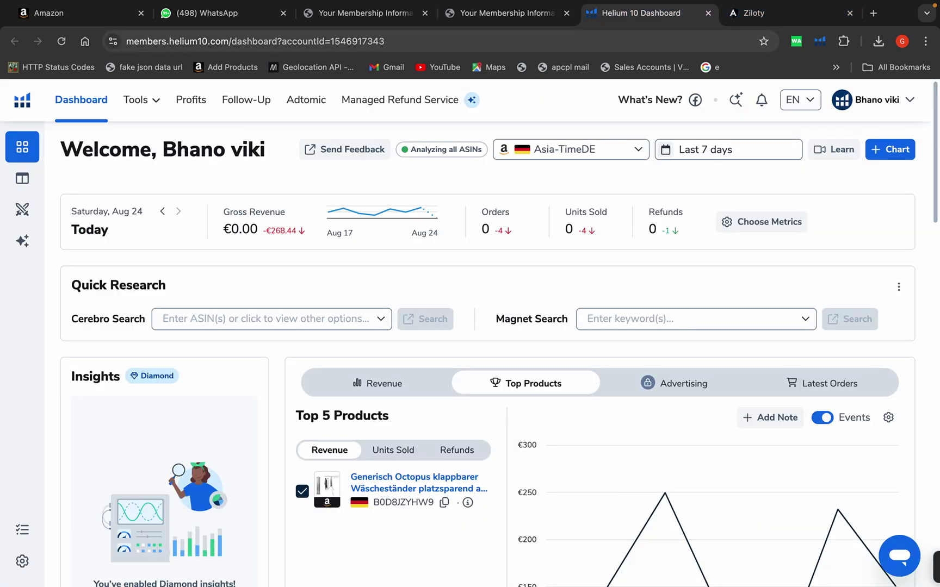
Load amazon.in in place of the duplicate NoxTools membership page.
key(ctrl+shift+Tab)
key(super+l)
text(ama)
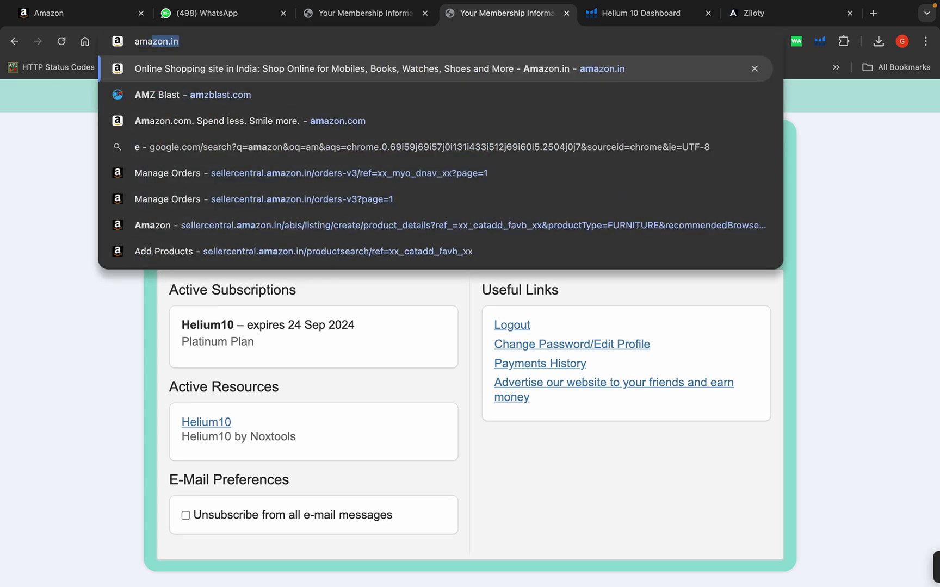
key(Return)
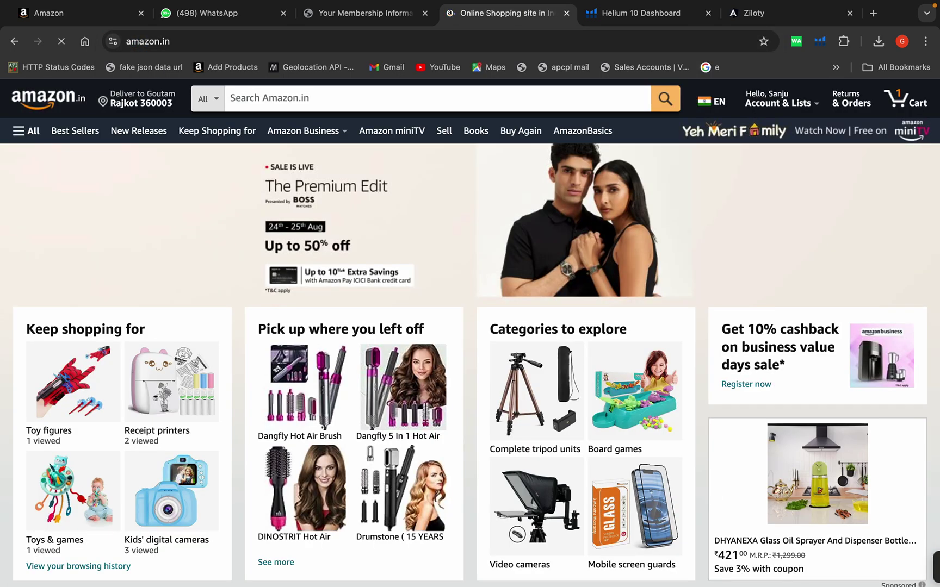
Open zilotyshopping.com in a new tab and go to the Ziloty Karaoke Machine product page from New Arrivals.
click(873, 13)
text(z)
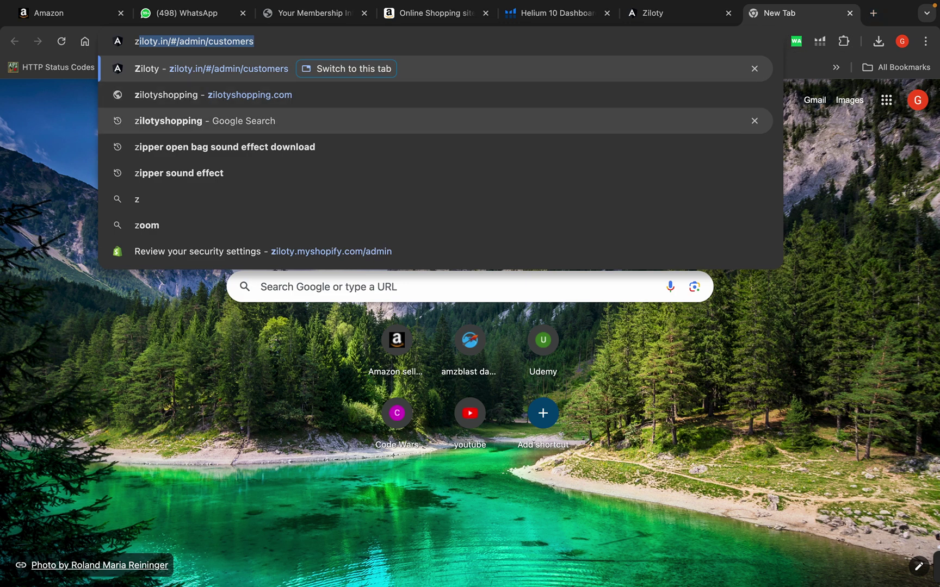
click(250, 95)
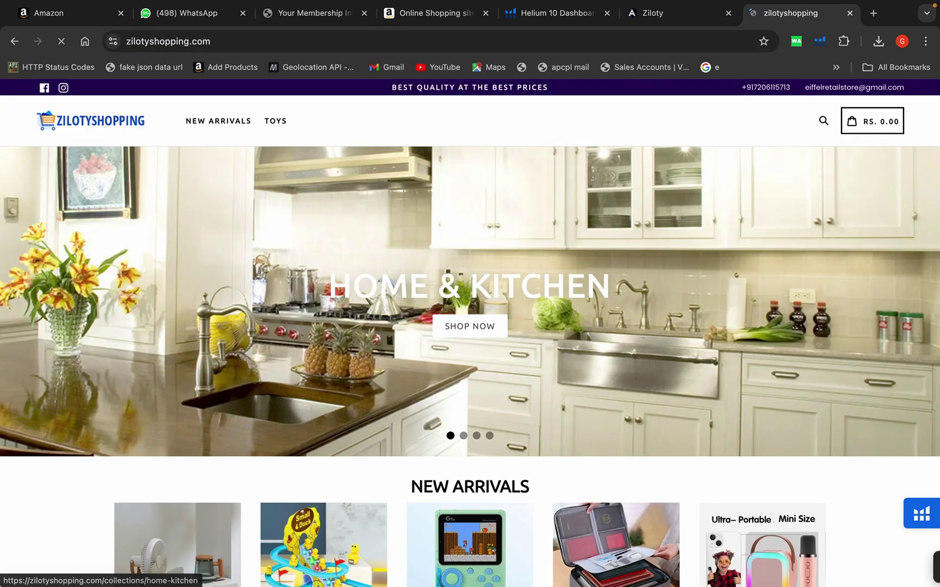
scroll(469, 332, down, 2)
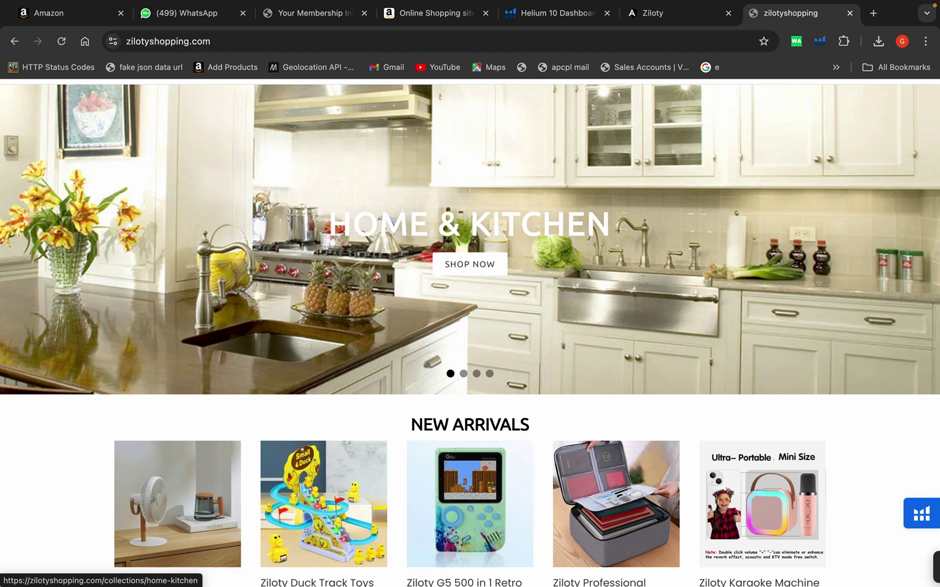
scroll(560, 422, down, 3)
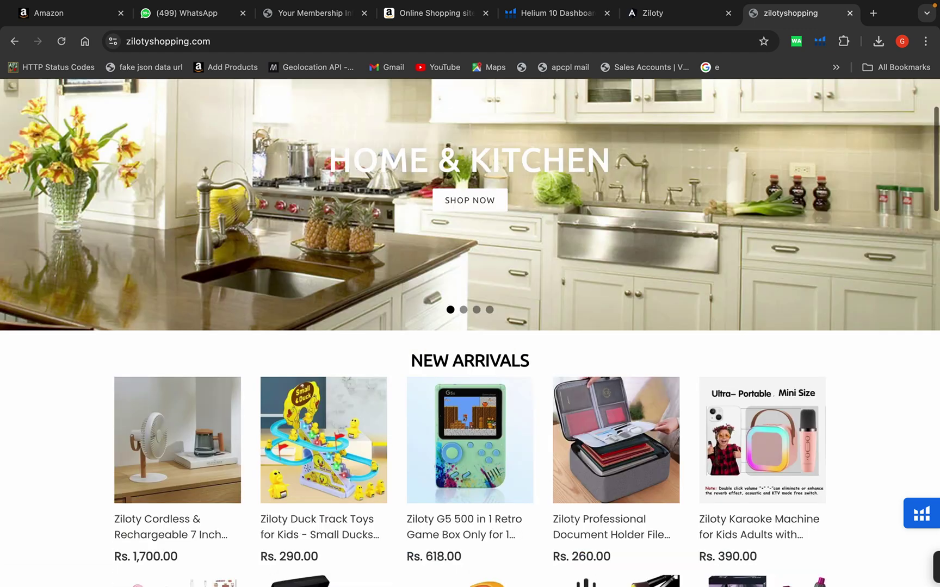
scroll(560, 422, down, 1)
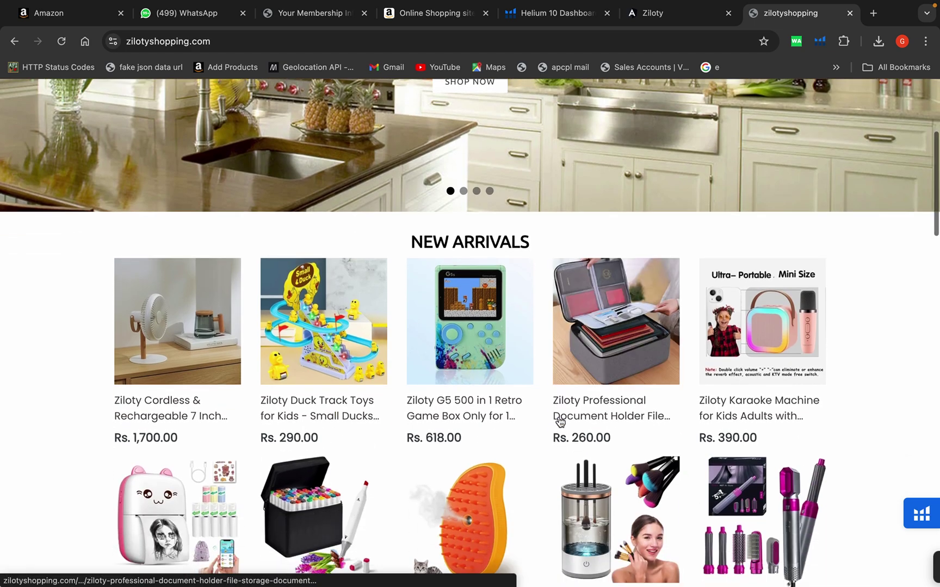
click(726, 374)
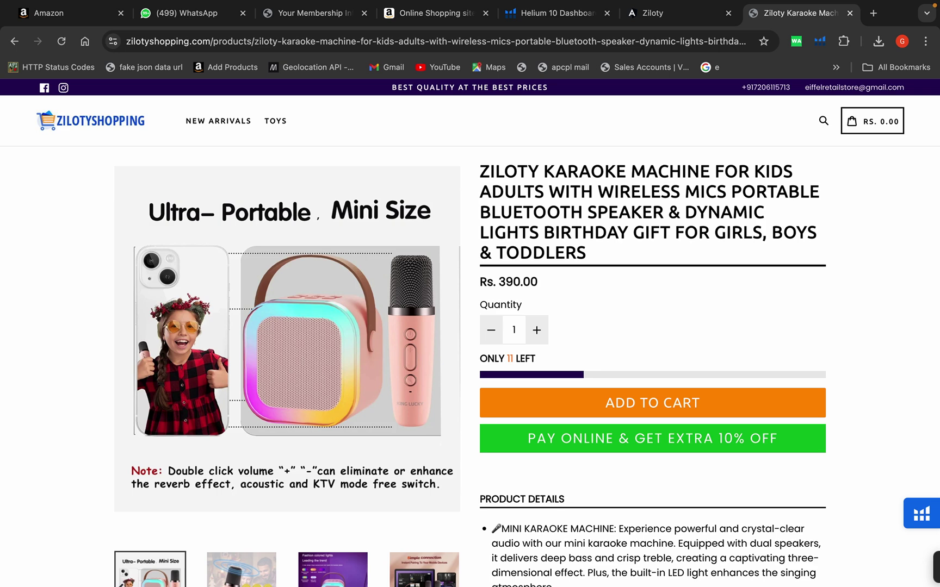
Search Amazon.in for "kids mic".
click(435, 13)
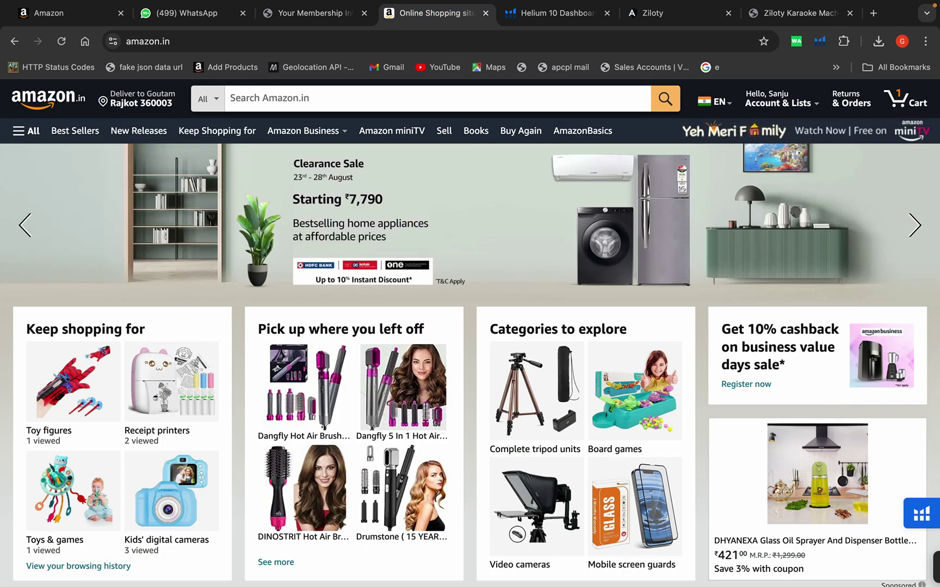
click(230, 98)
text(kids )
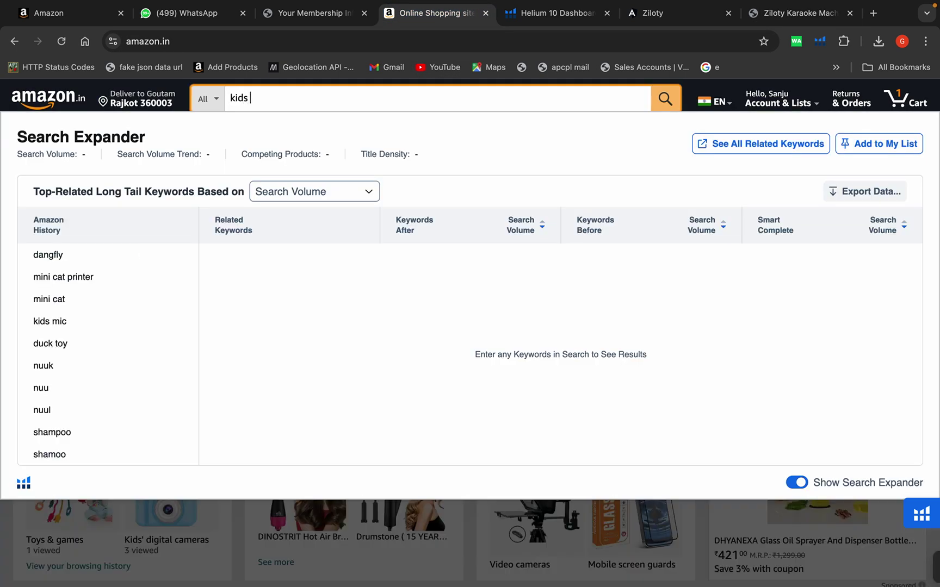
text(mic)
key(Return)
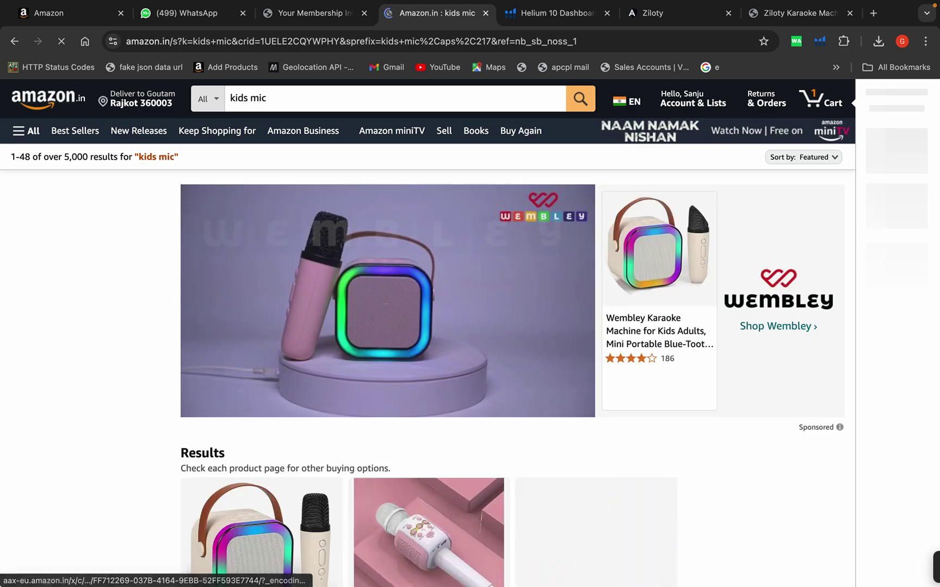
Load the 30-day sales data for the Forevermore Karaoke Machine in the Amazon search results.
scroll(428, 298, down, 1)
scroll(426, 318, down, 10)
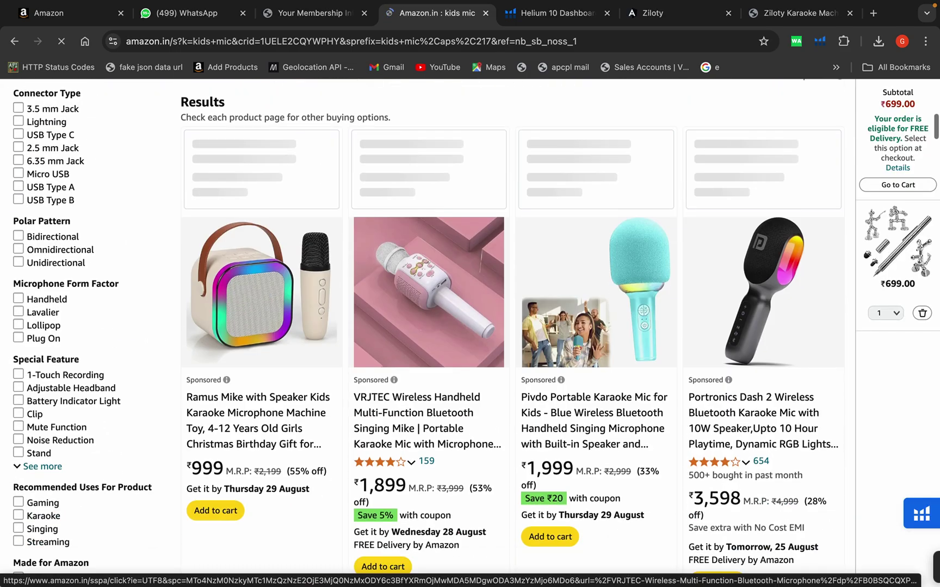
scroll(427, 318, down, 5)
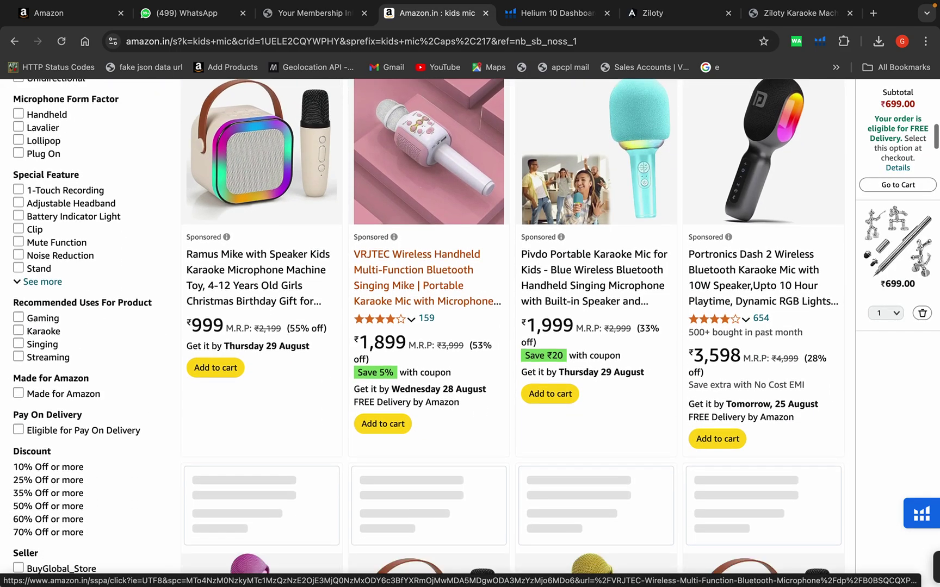
scroll(427, 318, down, 5)
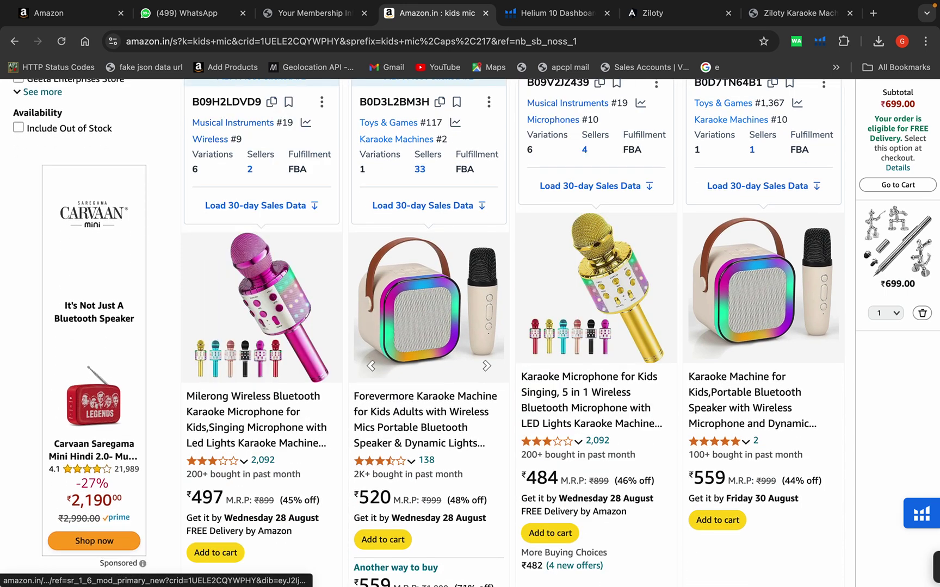
scroll(427, 332, down, 1)
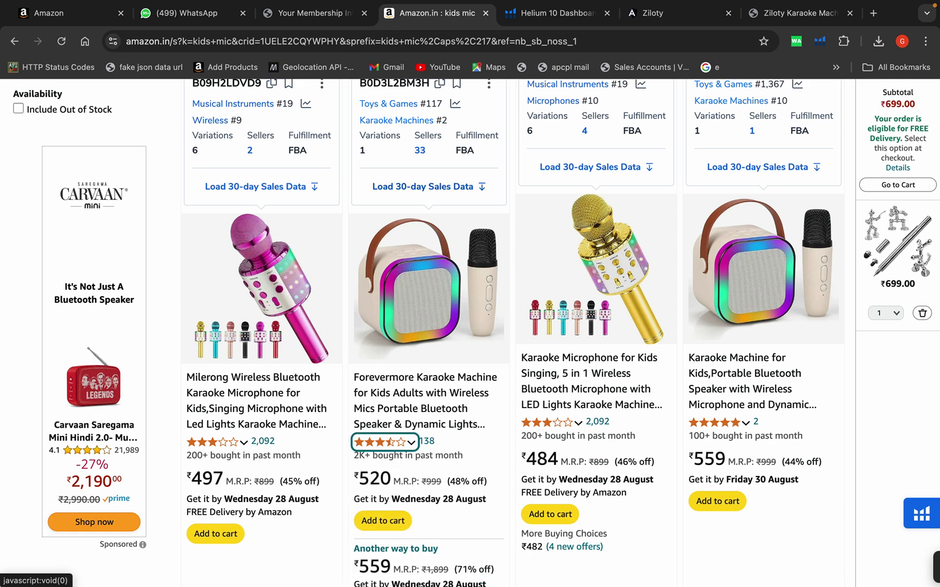
click(423, 186)
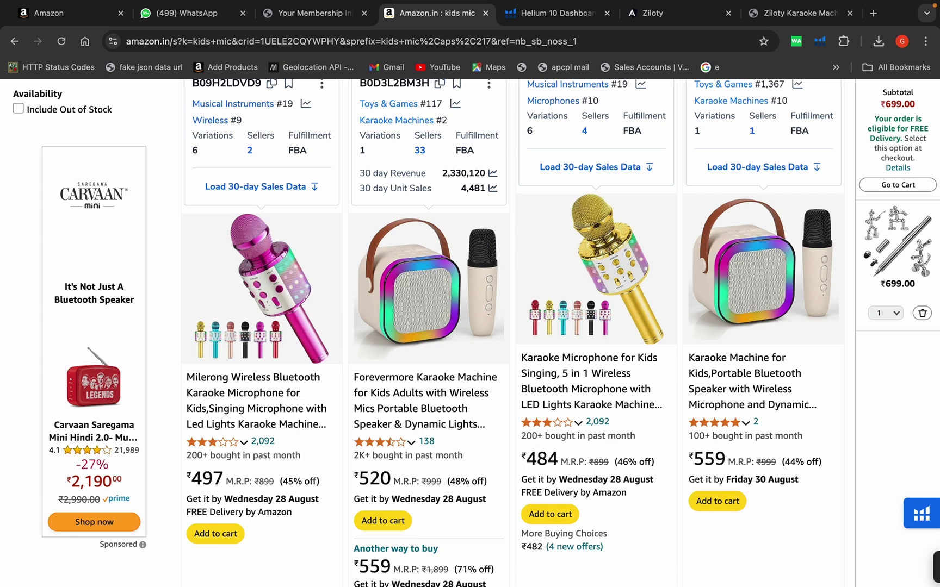
Open the Forevermore Karaoke Machine's Amazon product page and review its Helium 10 product summary.
click(384, 377)
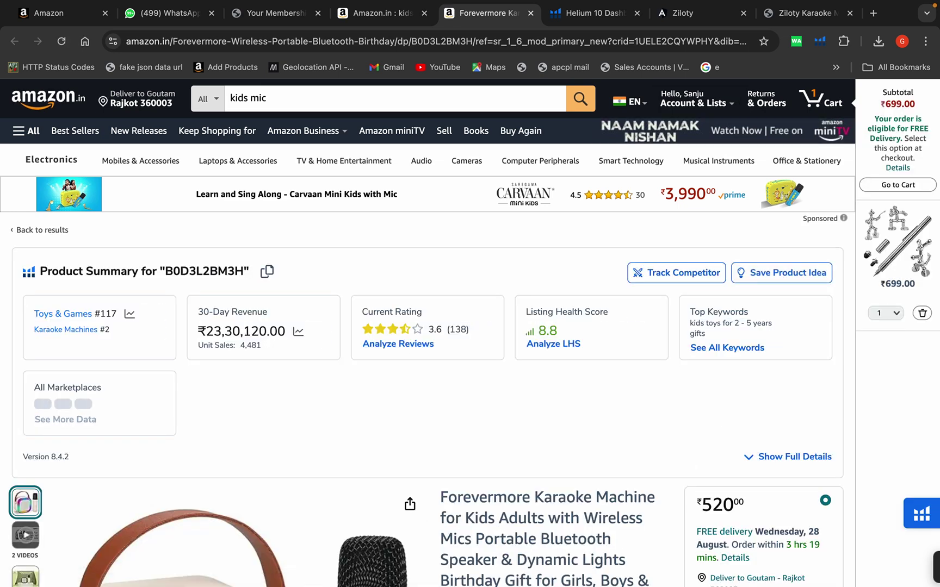
scroll(469, 334, down, 3)
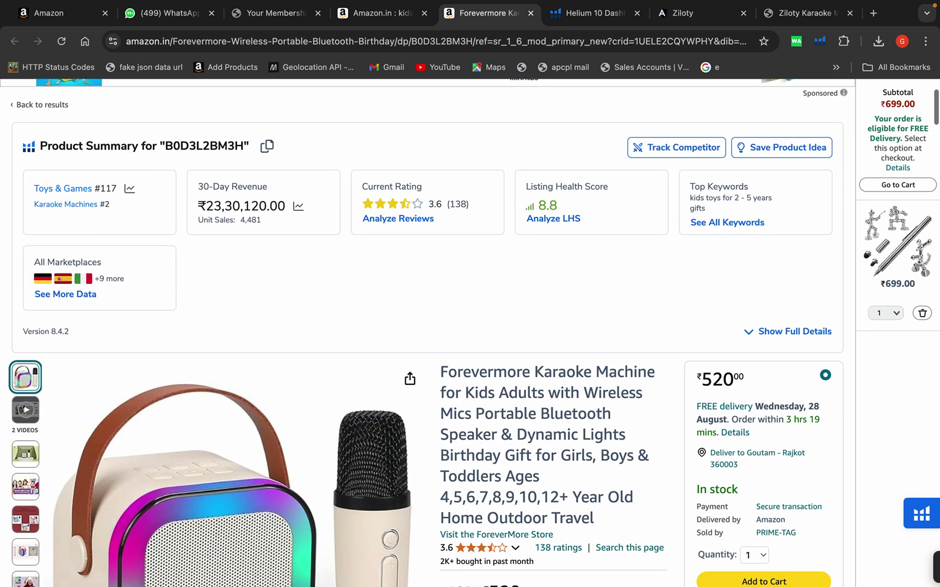
Remove the Dangfly Fidget Toys magnetic pen from the Amazon shopping cart.
scroll(426, 332, down, 3)
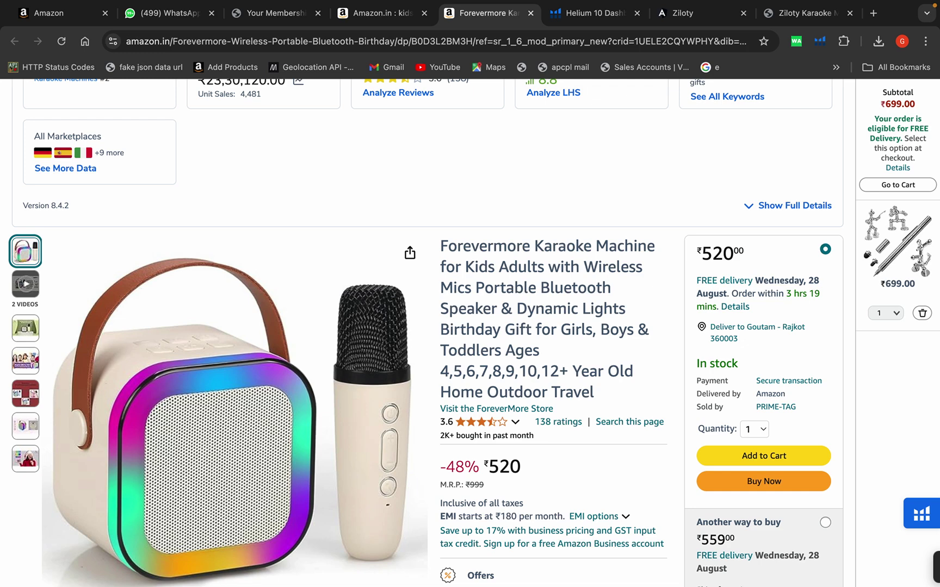
click(921, 312)
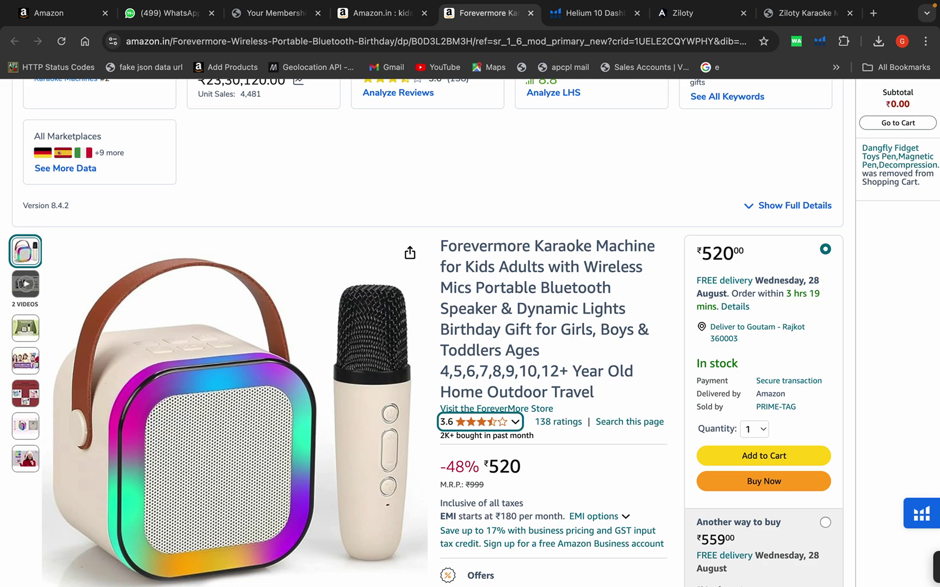
Open the full Xray Keywords list from the Forevermore product summary and review its search volume data.
scroll(427, 333, up, 2)
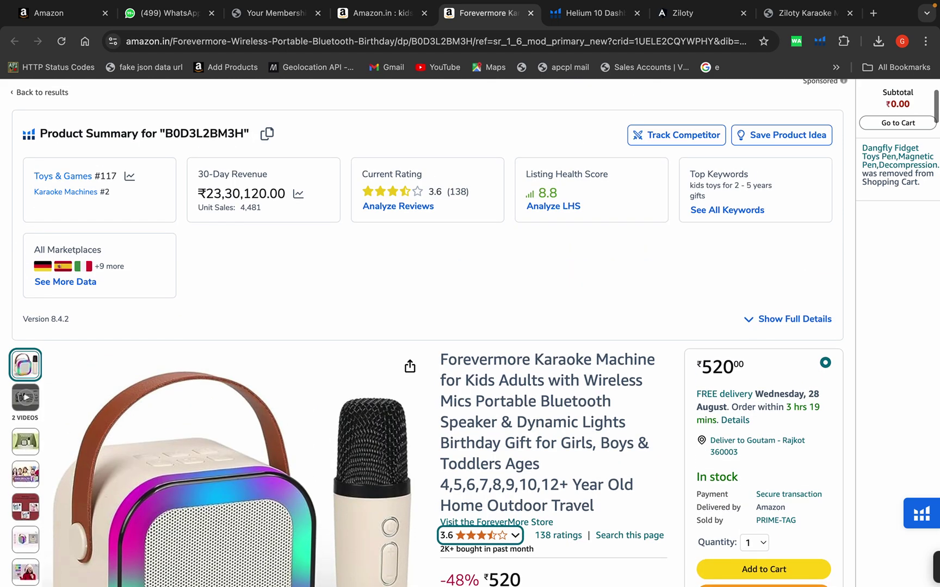
scroll(428, 332, up, 3)
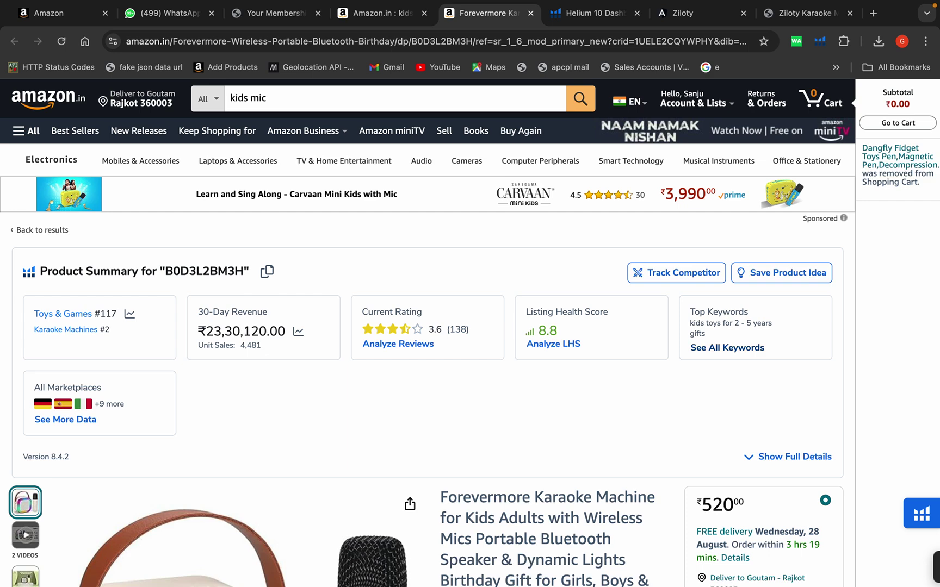
click(727, 348)
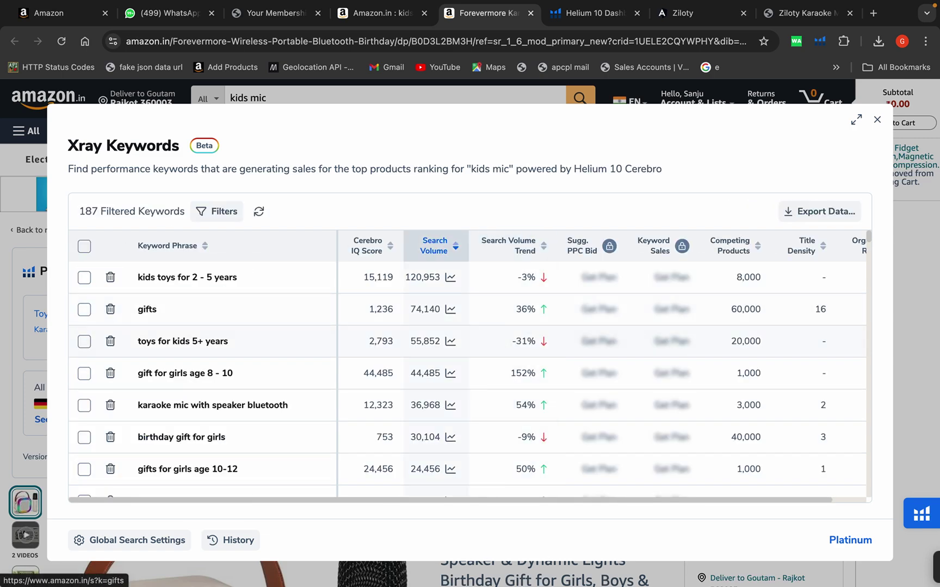
scroll(163, 342, down, 15)
scroll(163, 342, up, 15)
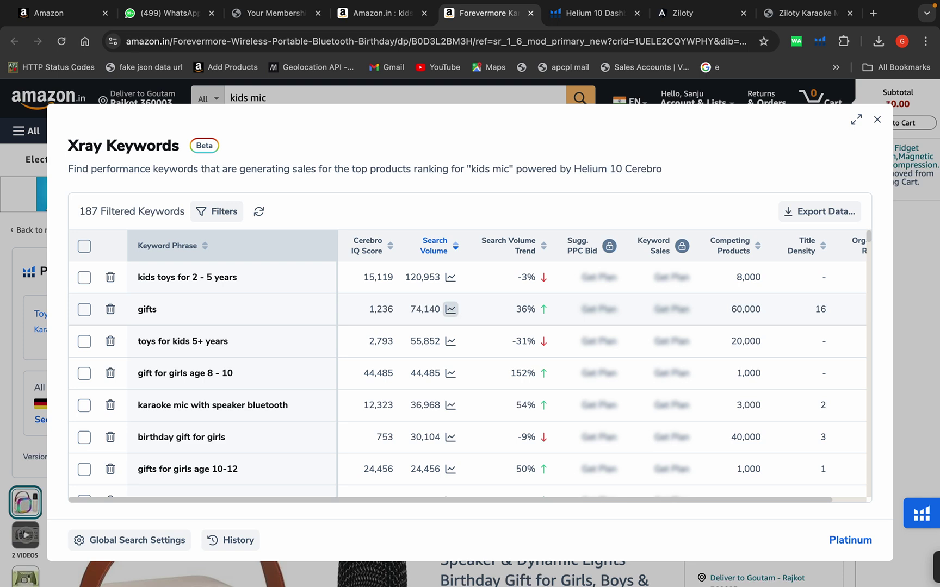
scroll(450, 309, down, 1)
scroll(450, 309, up, 1)
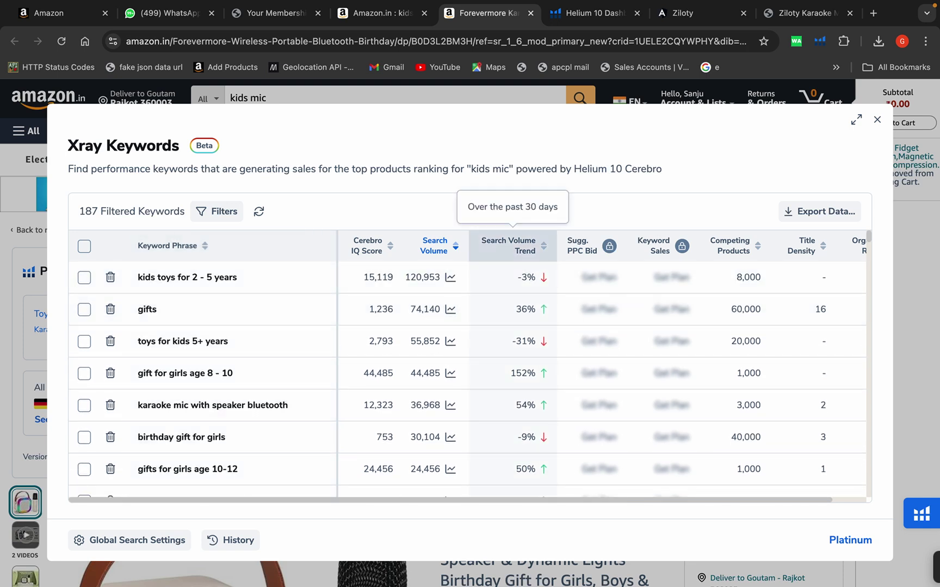
Sort the keyword list by search volume trend, highest first, and browse the rising keywords.
click(511, 245)
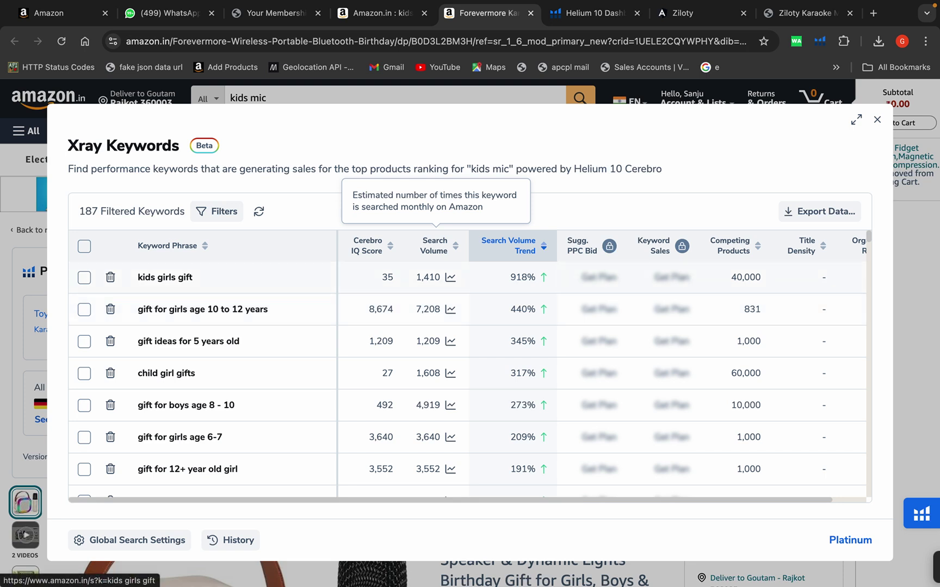
scroll(468, 379, down, 10)
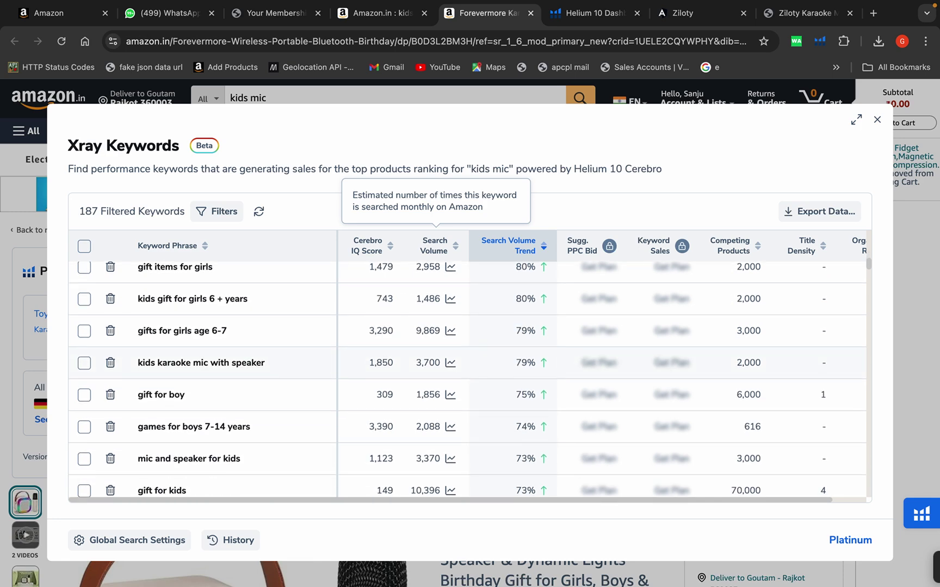
scroll(467, 380, down, 3)
scroll(468, 379, up, 10)
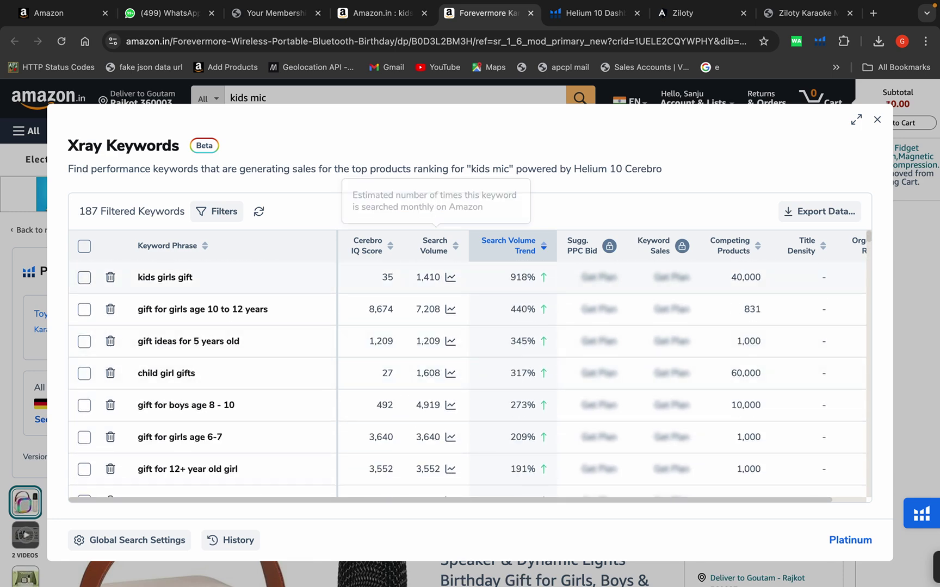
Select the first 20 keywords individually, from "kids girls gift" through "gift items for girls", and clear the whole selection.
click(84, 277)
click(84, 309)
click(84, 340)
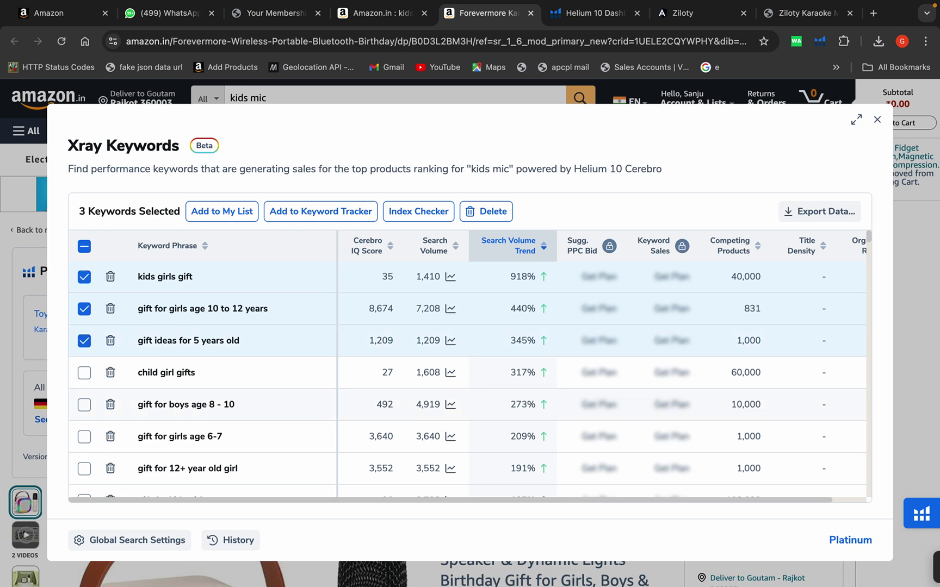
scroll(468, 379, down, 3)
scroll(467, 379, up, 3)
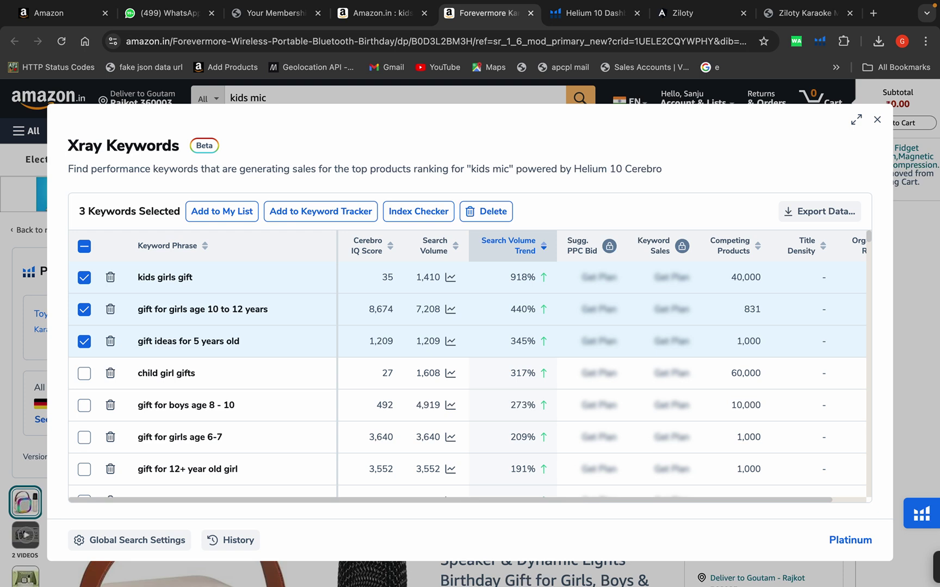
click(83, 374)
click(84, 406)
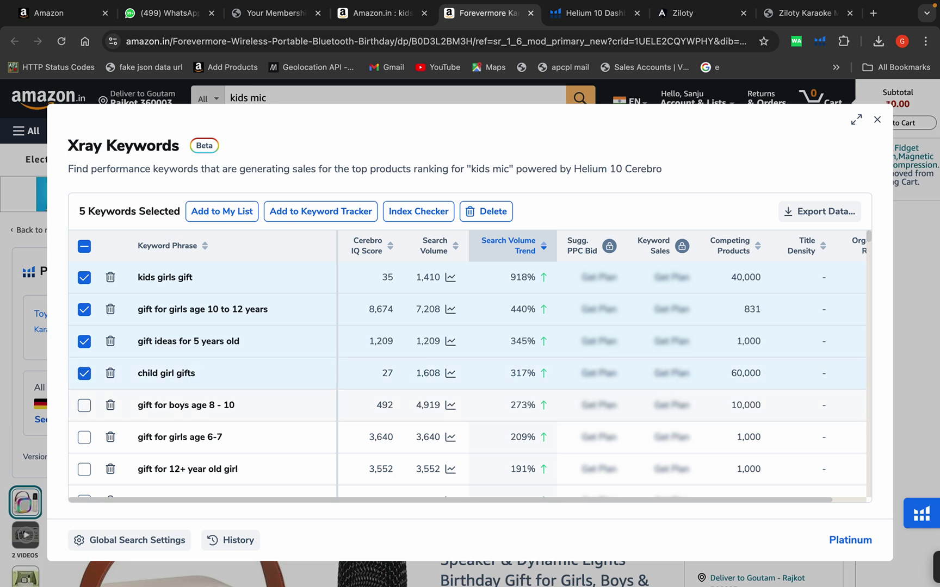
click(84, 438)
scroll(217, 380, down, 3)
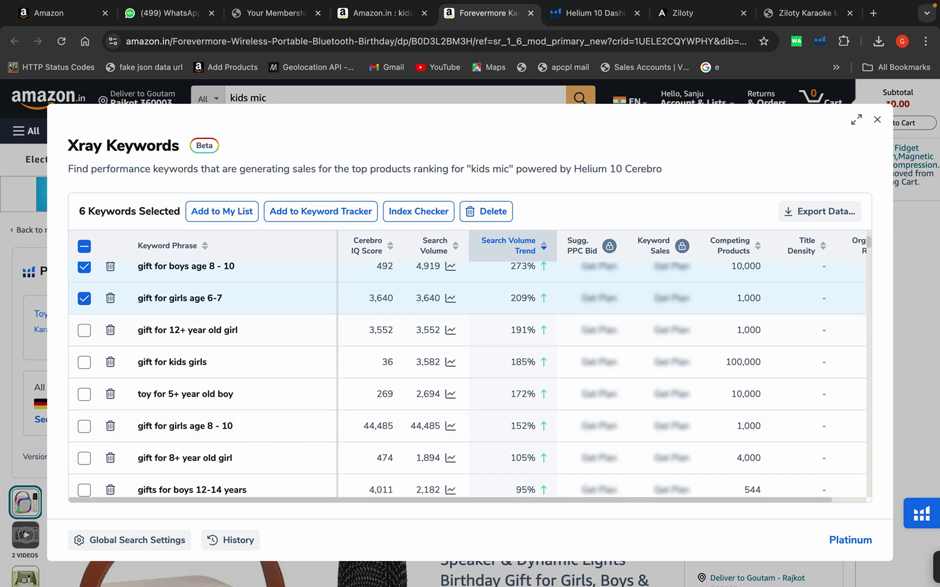
click(84, 330)
click(84, 331)
click(83, 362)
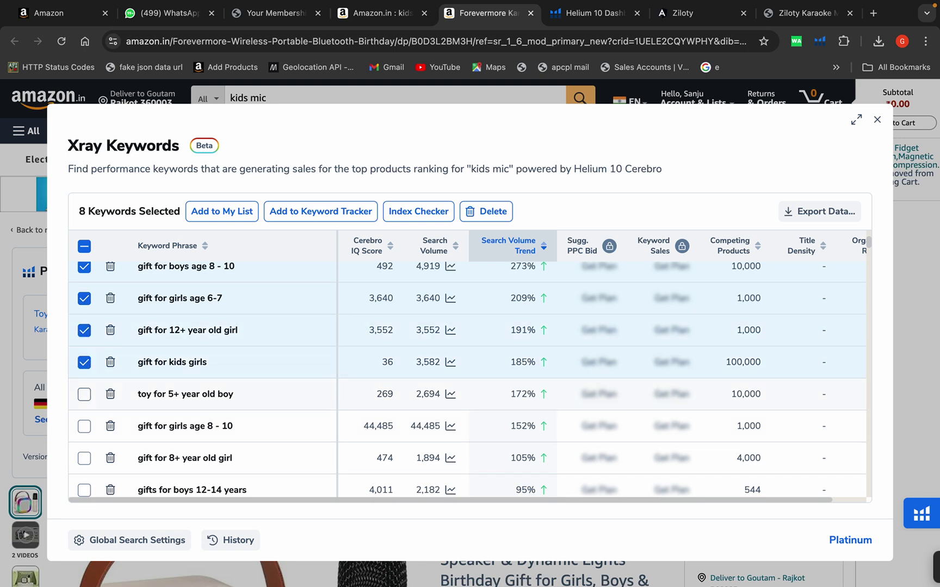
click(84, 394)
click(83, 426)
click(84, 458)
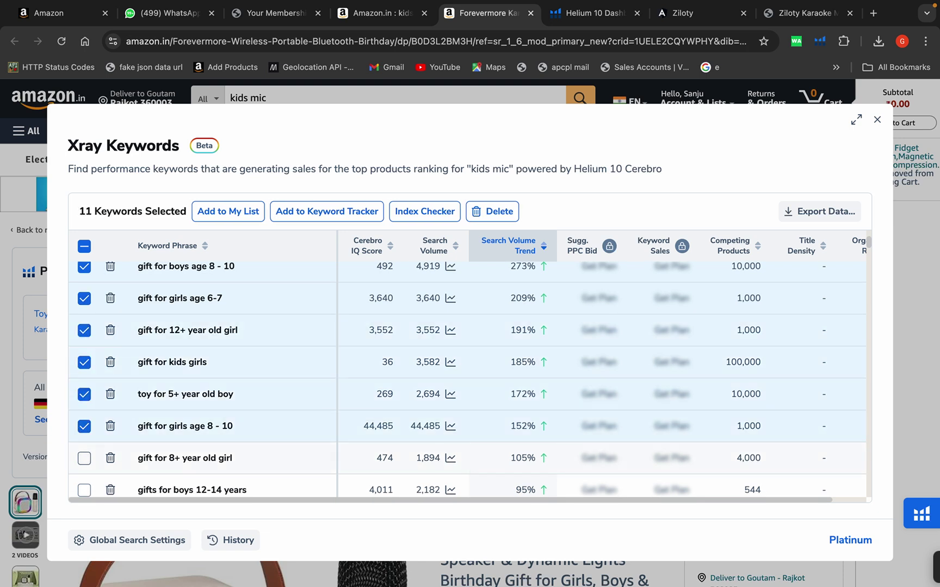
scroll(468, 379, down, 2)
click(84, 396)
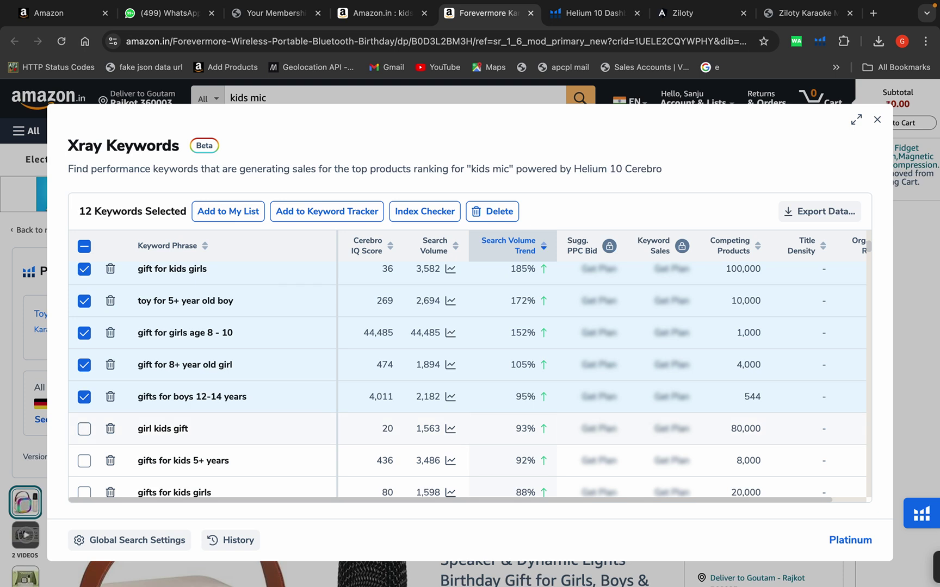
click(84, 428)
click(84, 461)
scroll(467, 379, down, 4)
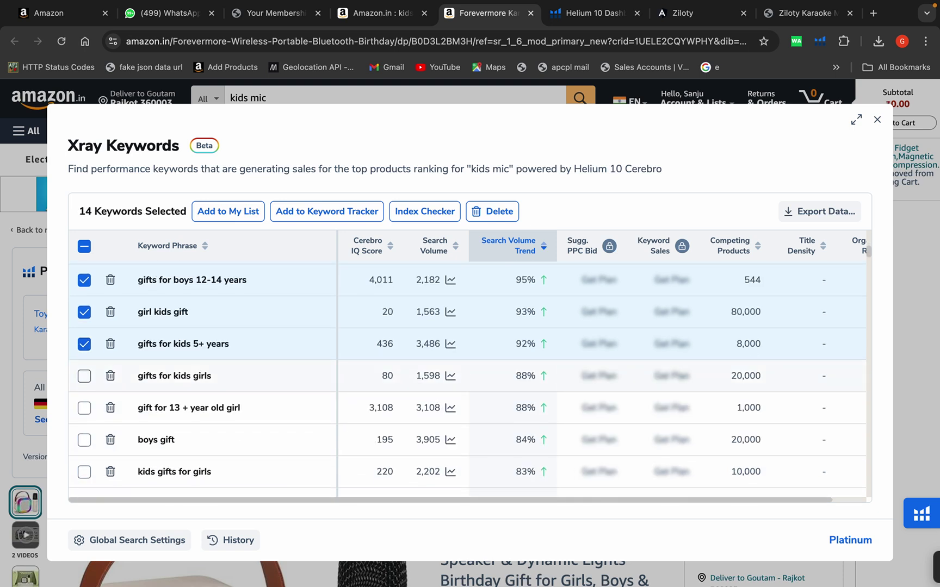
click(84, 376)
click(84, 408)
click(84, 439)
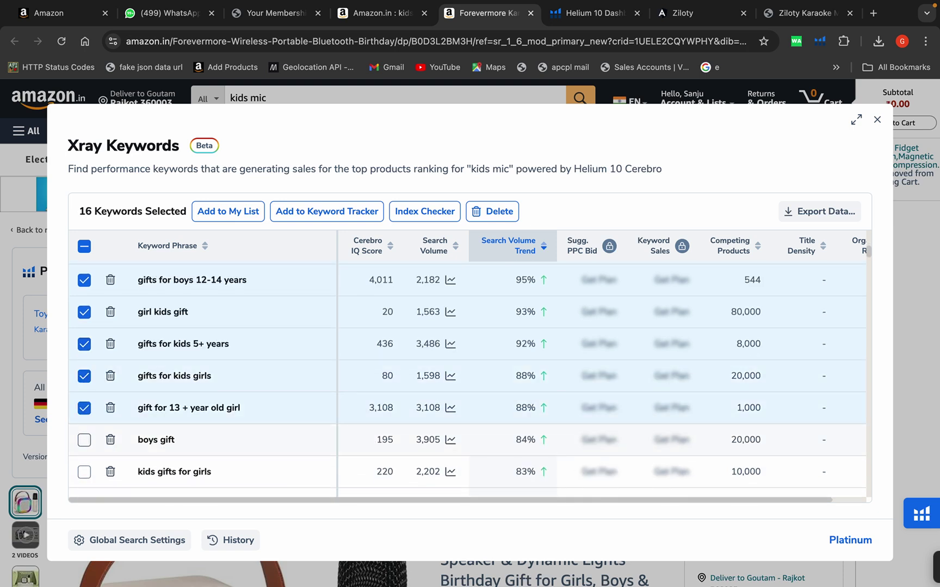
click(84, 471)
scroll(84, 435, down, 3)
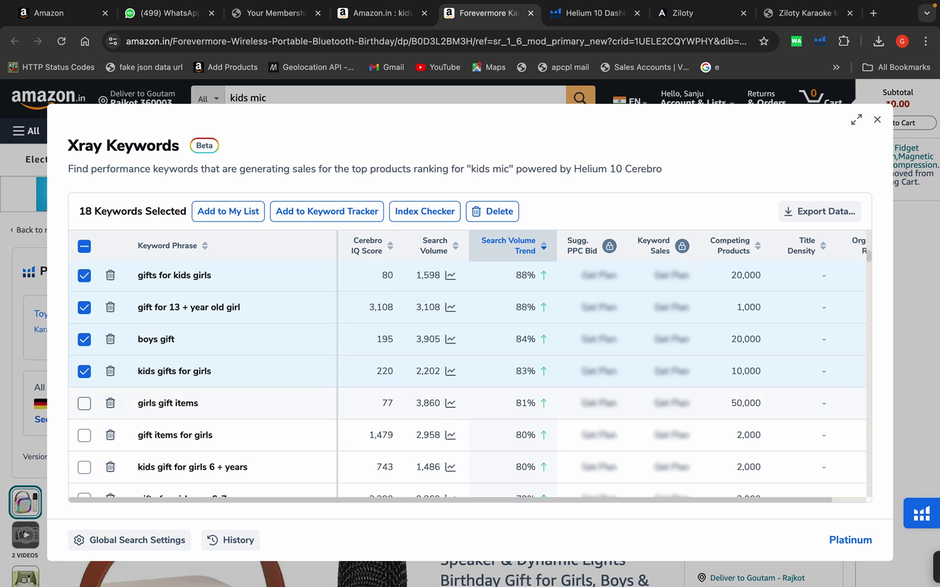
click(83, 403)
click(83, 435)
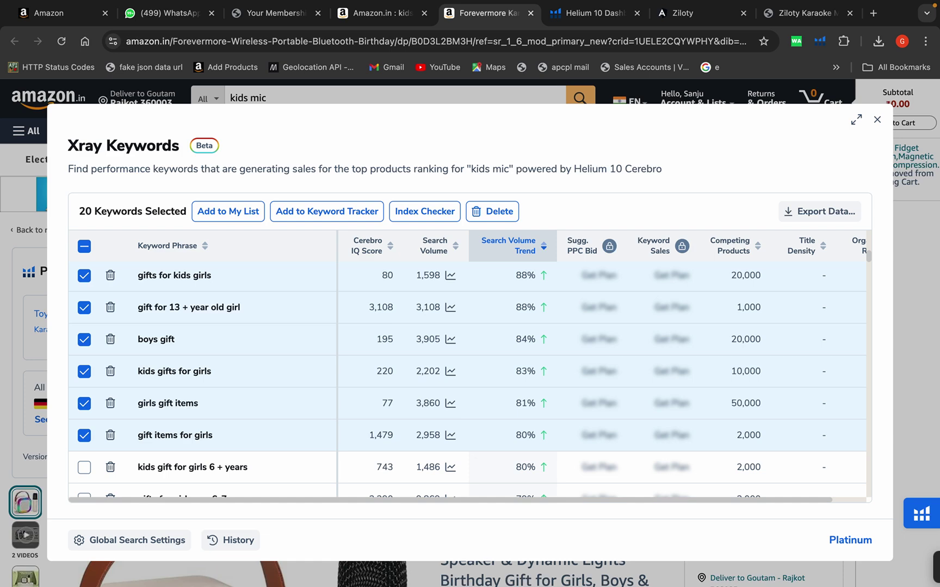
scroll(185, 429, up, 5)
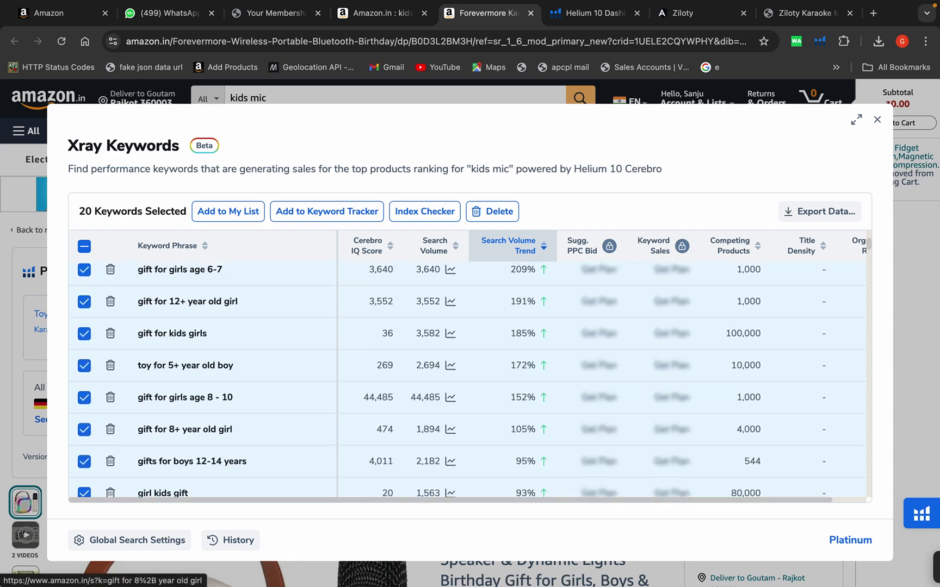
scroll(185, 429, up, 5)
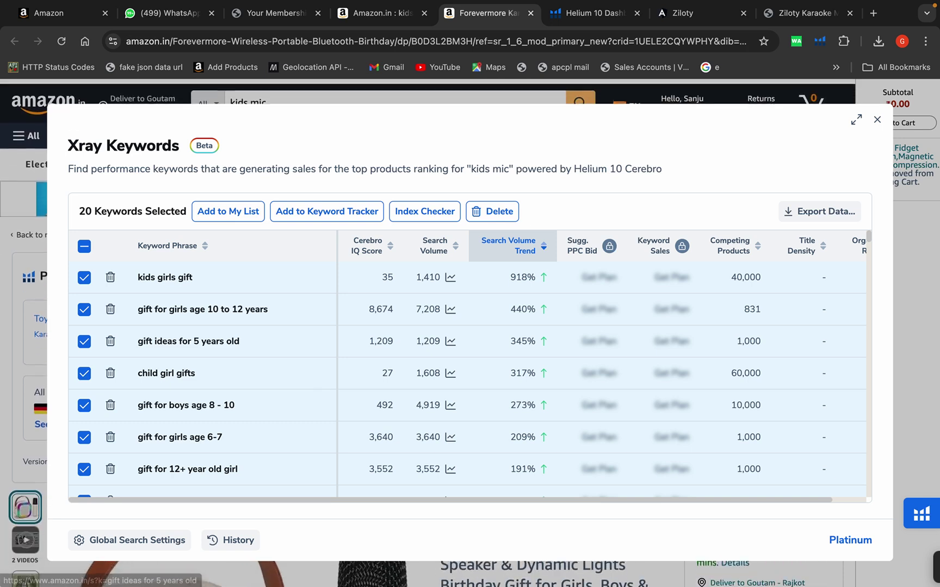
click(84, 246)
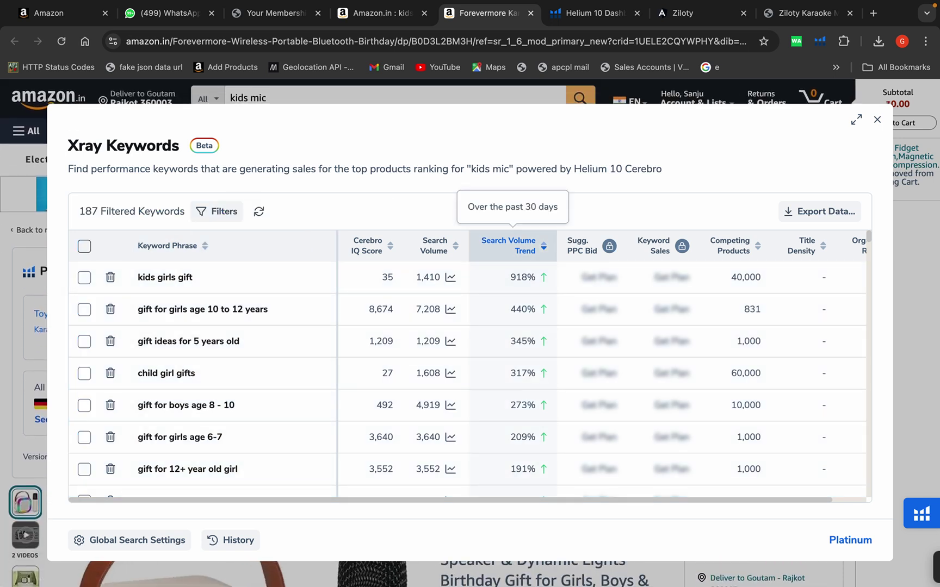
Reverse the search volume trend sort to lowest first, and return it to highest first.
click(513, 245)
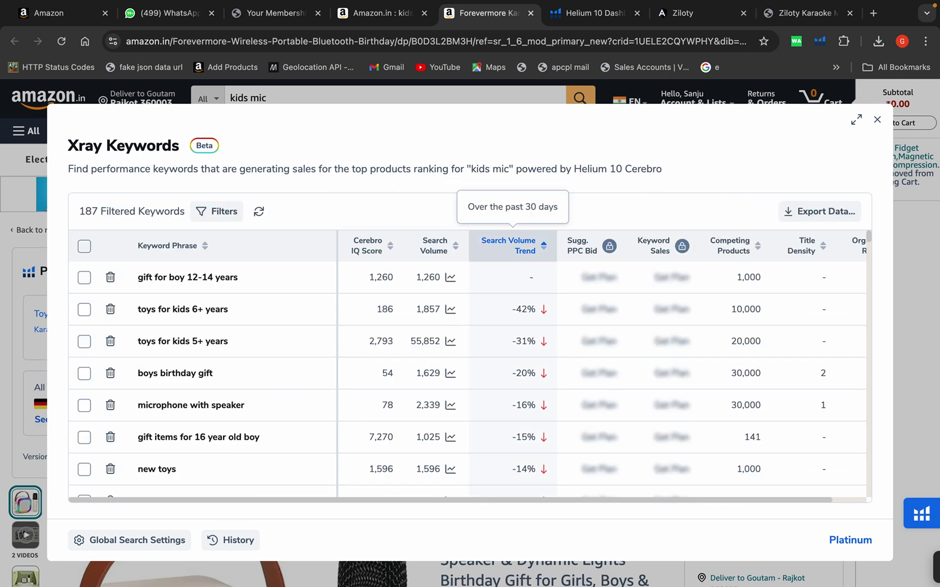
click(511, 245)
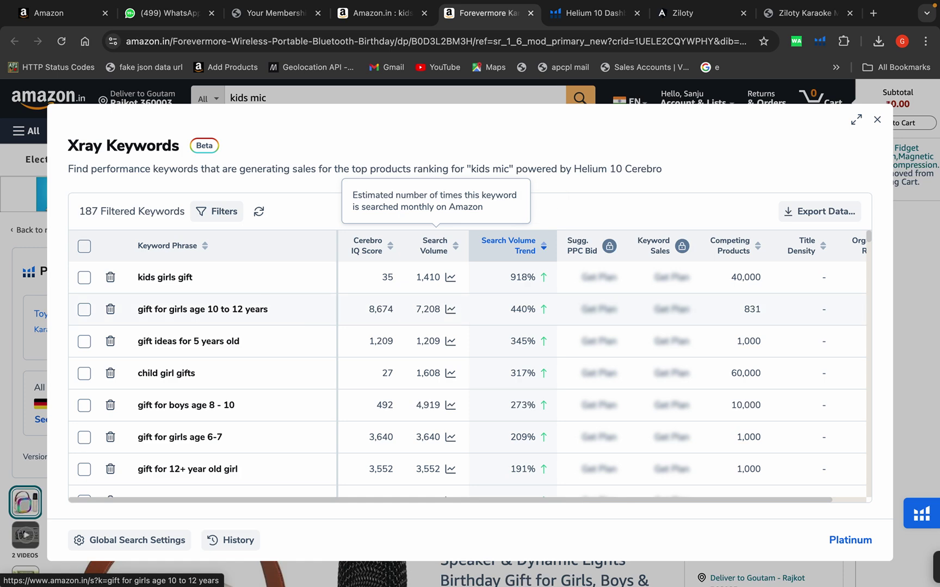
scroll(202, 309, down, 10)
scroll(203, 310, up, 10)
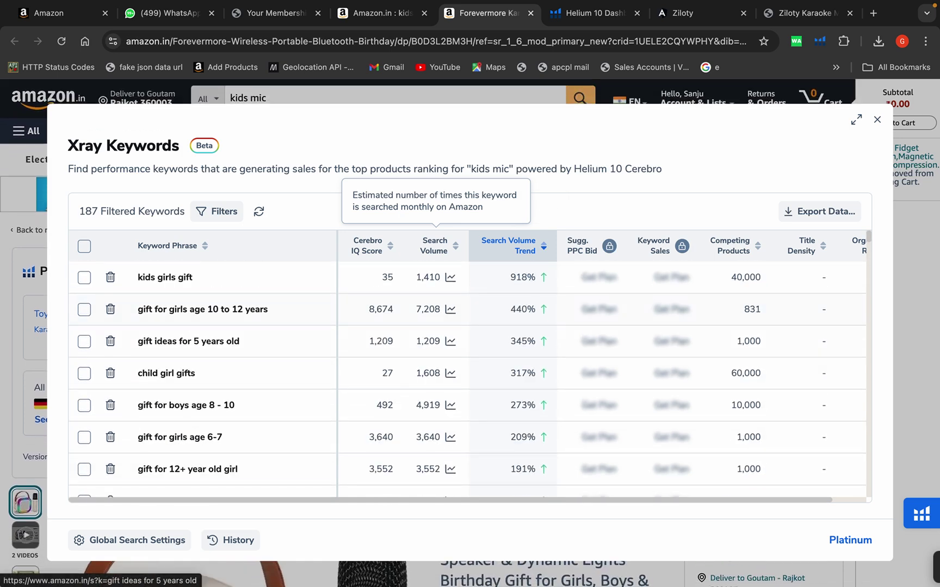
Select all keywords in the Xray Keywords list and export their data as a CSV file.
click(84, 245)
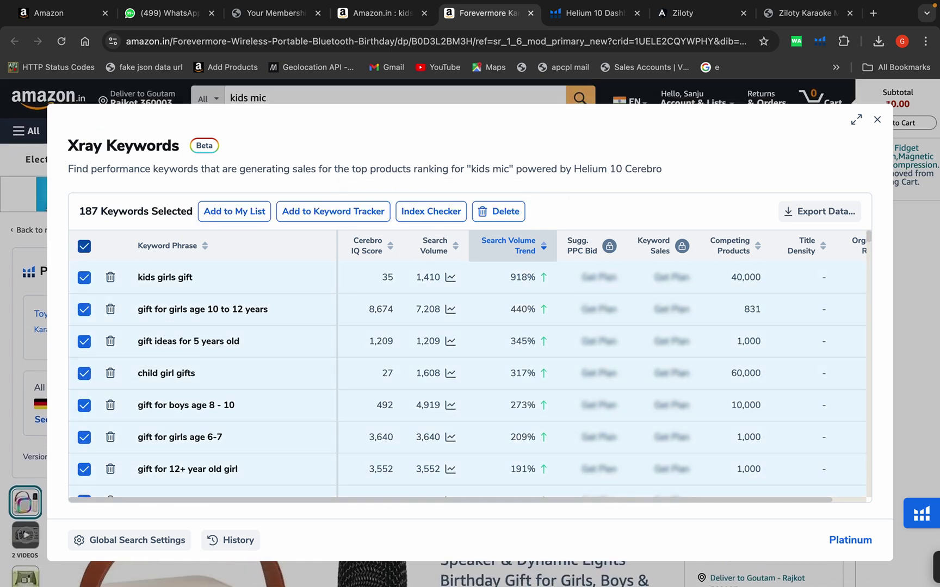
scroll(163, 373, down, 10)
scroll(184, 365, down, 5)
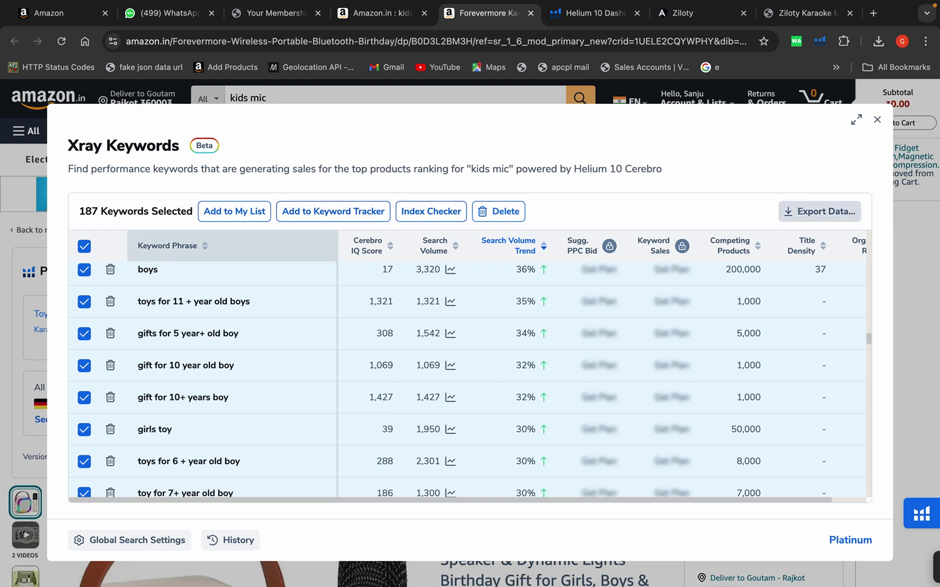
click(819, 211)
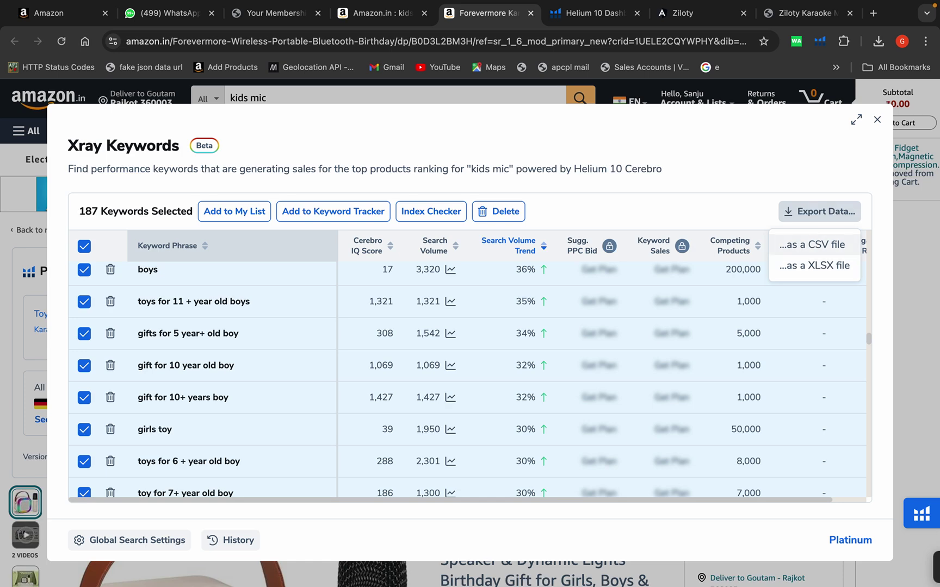
click(810, 244)
key(Return)
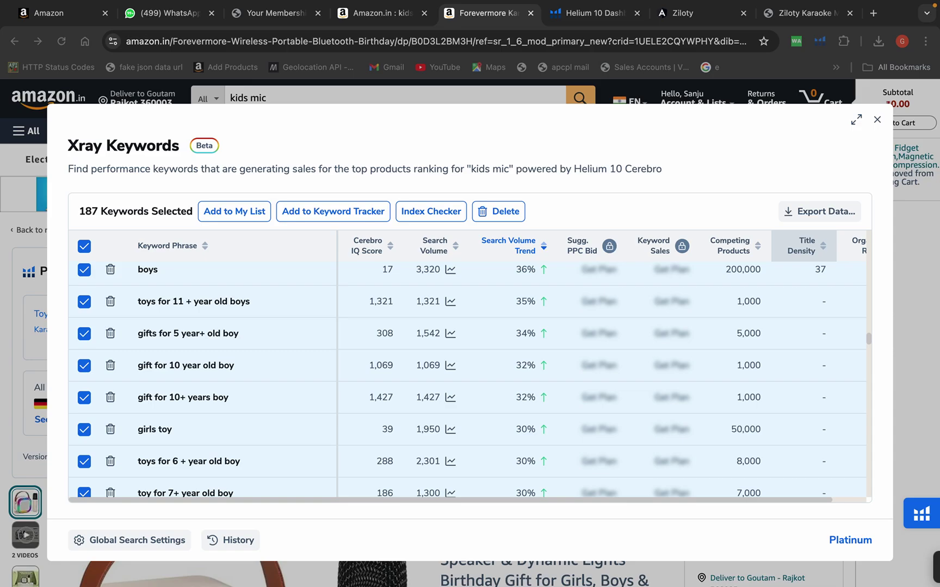
Switch to WPS Office and open the exported Xray_Keyword2024-08-24.csv file.
key(ctrl+Left)
click(748, 566)
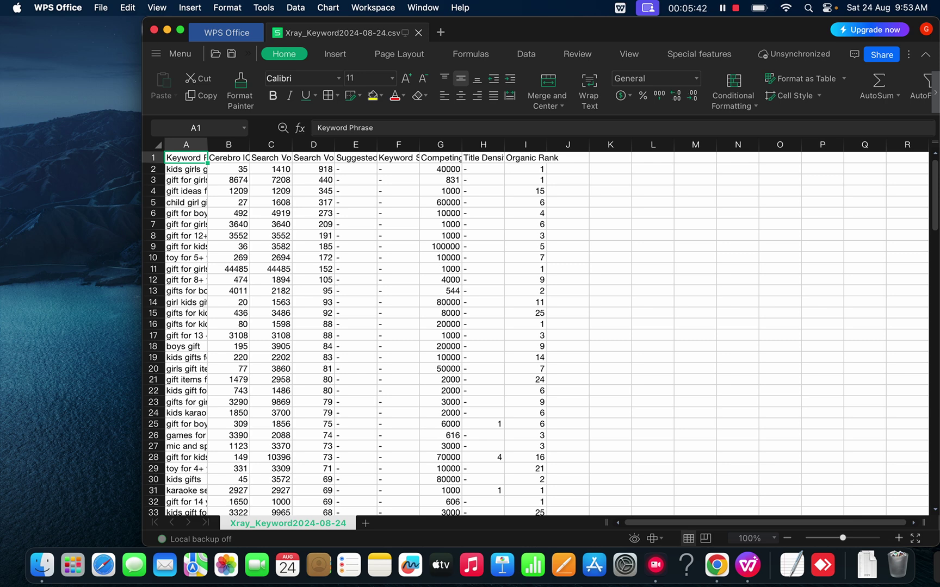
Widen the Competing Products and Search Volume Trend columns in the exported keyword sheet so their headers are readable.
click(313, 302)
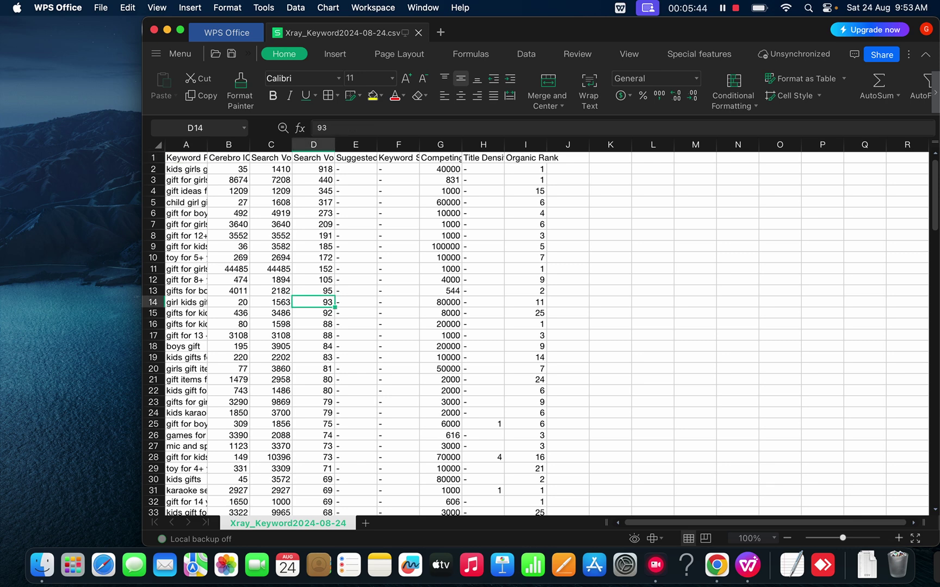
drag(462, 144, 537, 144)
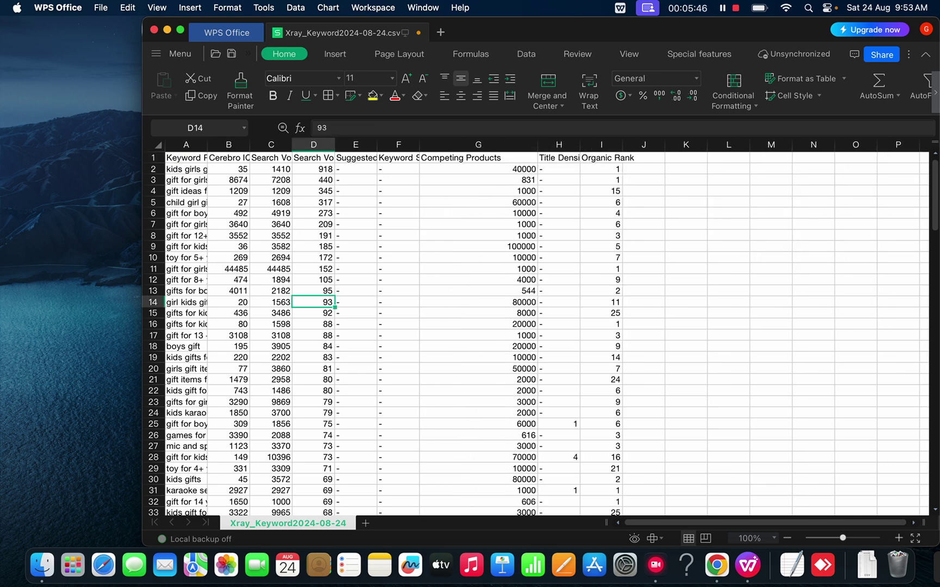
drag(334, 145, 371, 144)
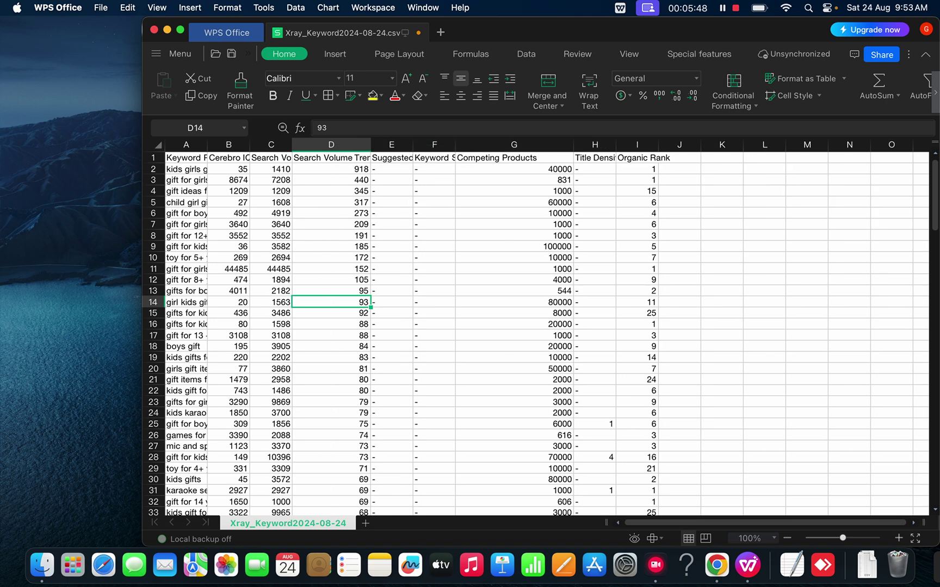
Widen the Keyword Phrase column so the exported phrases are easier to read, and look through the keyword rows.
click(331, 157)
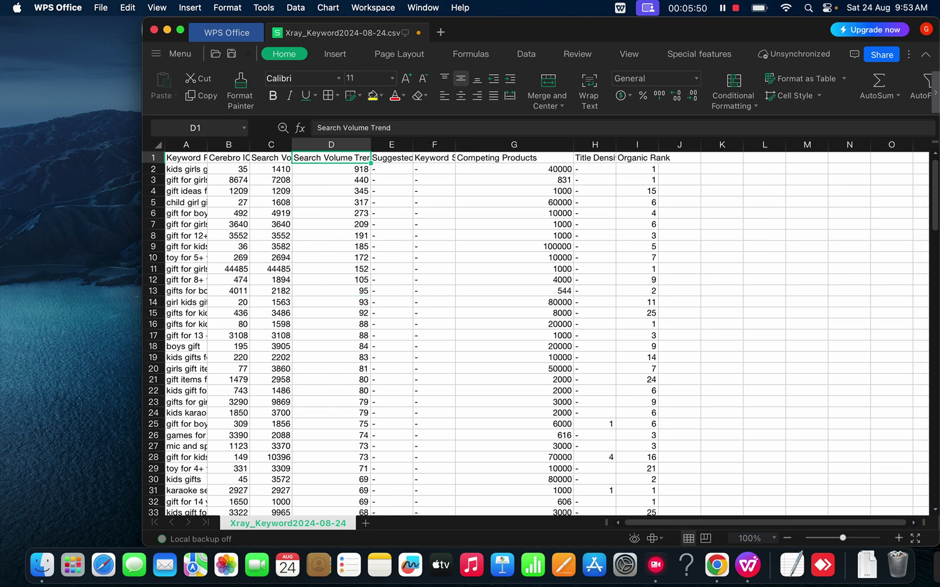
click(186, 170)
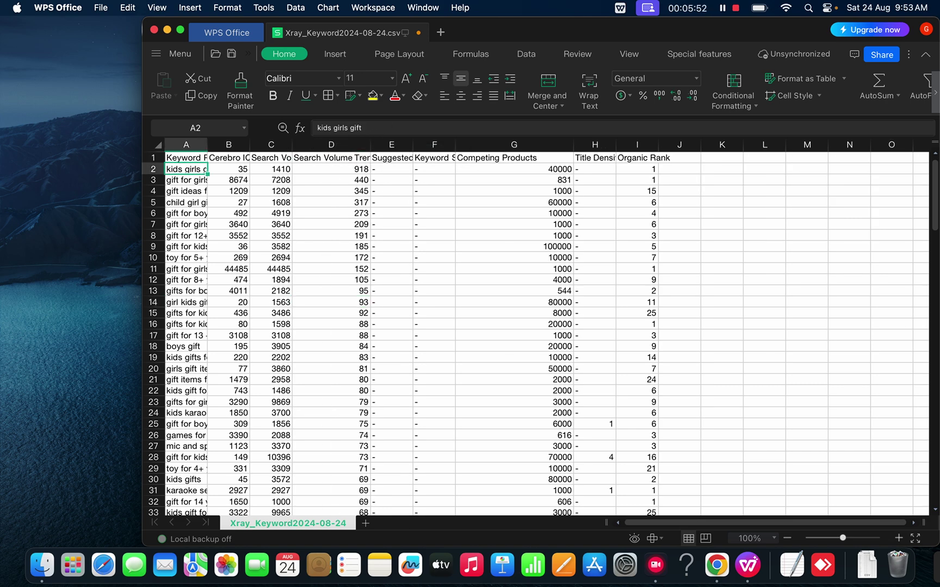
drag(207, 145, 238, 144)
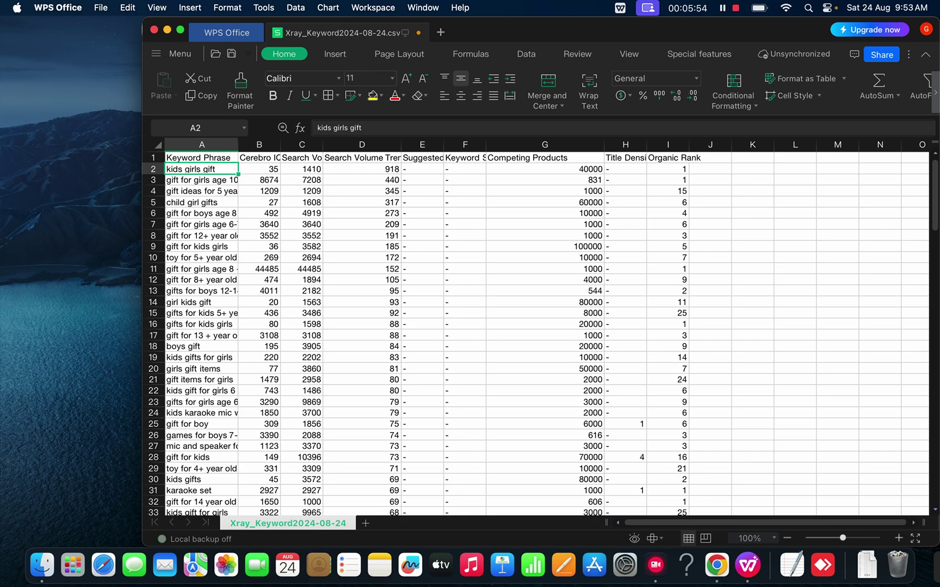
scroll(539, 334, down, 15)
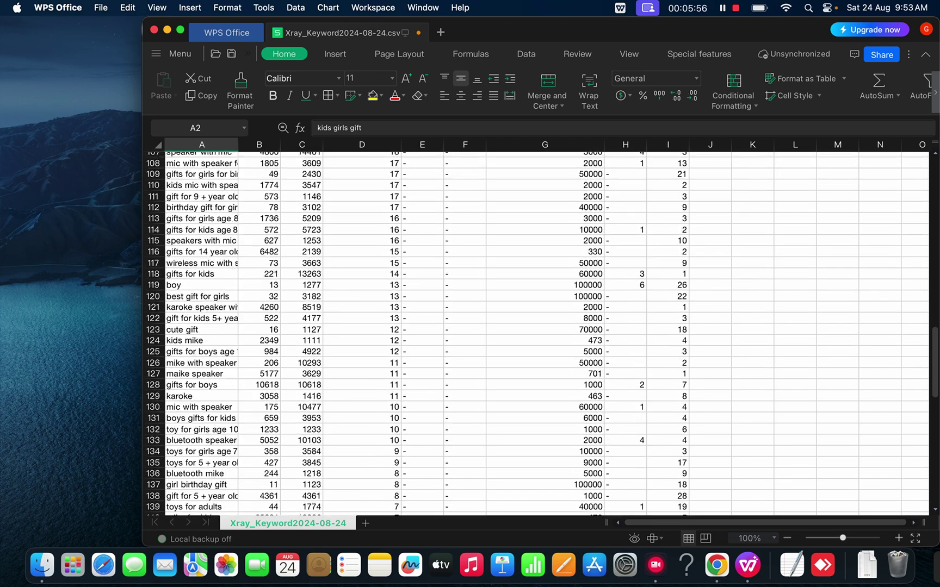
scroll(538, 333, up, 15)
Delete the five columns from Suggested PPC Bid through Organic Rank.
drag(422, 145, 674, 145)
right_click(529, 239)
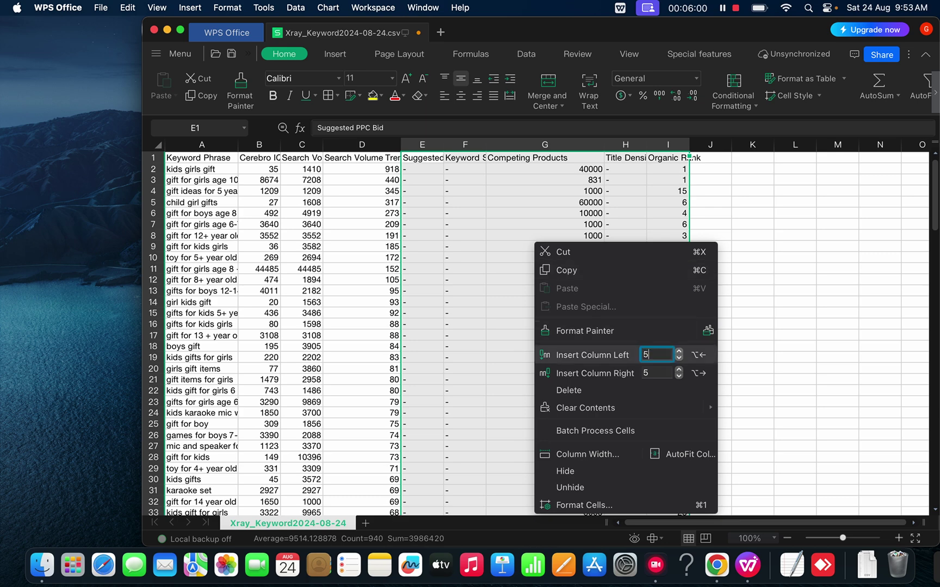
click(544, 388)
click(507, 357)
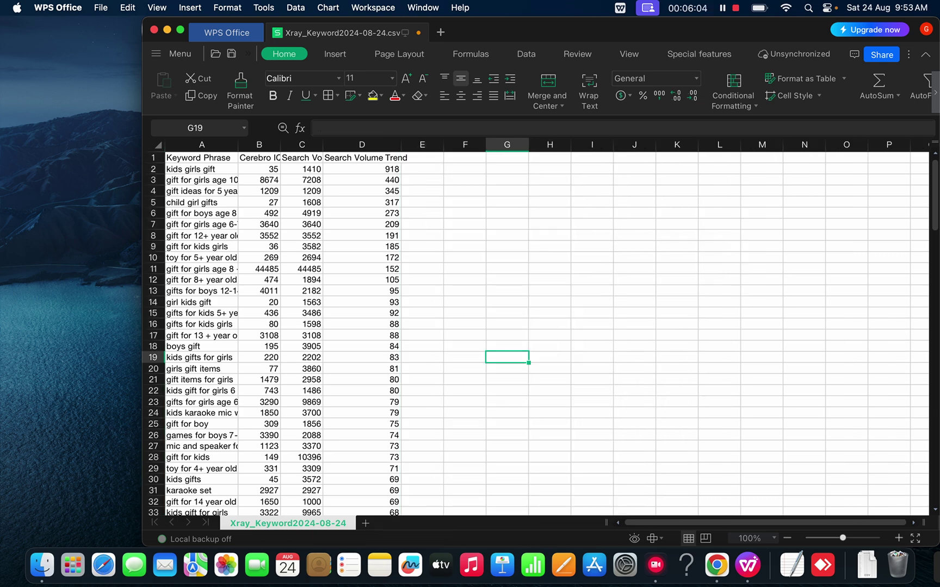
click(464, 313)
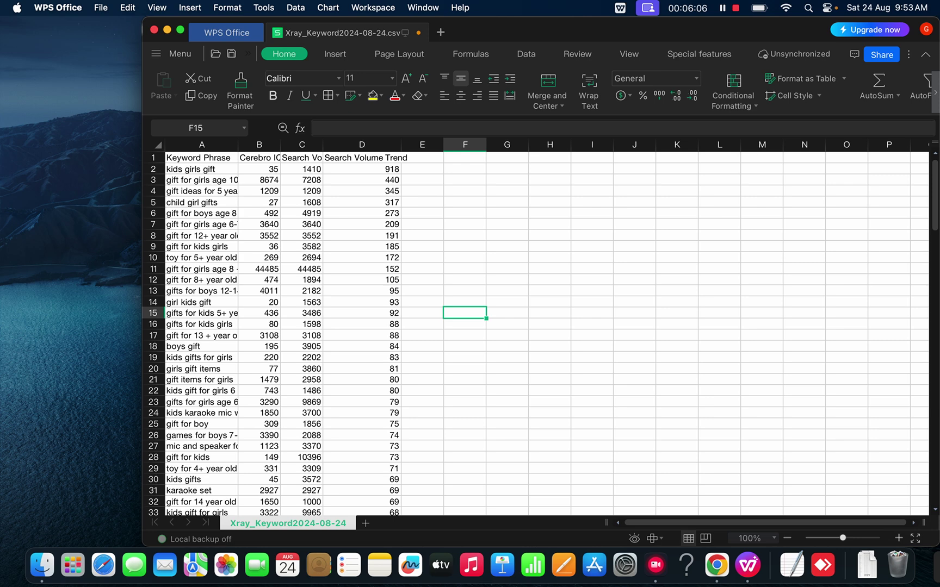
Apply an AutoFilter to the Keyword Phrase column and show only phrases containing "girl".
click(202, 145)
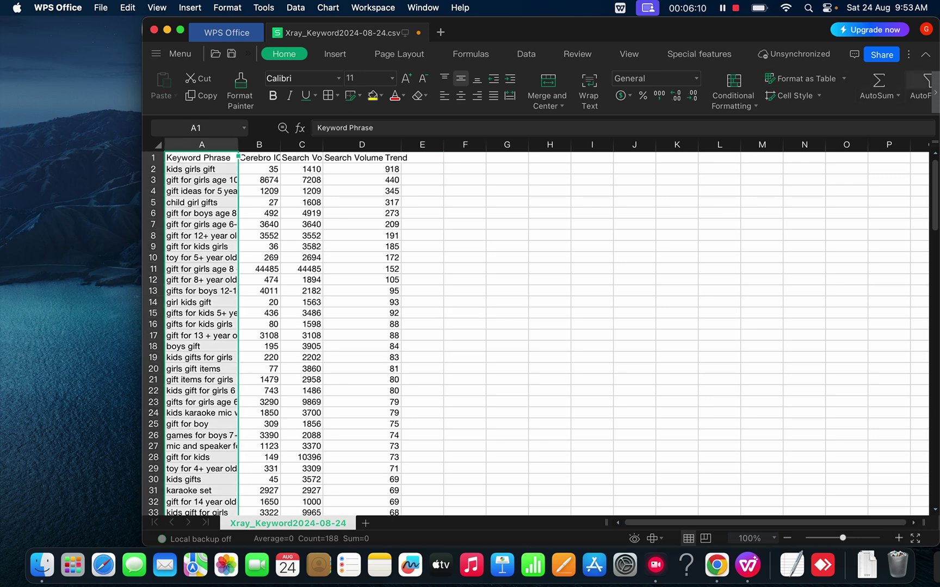
click(922, 82)
click(180, 29)
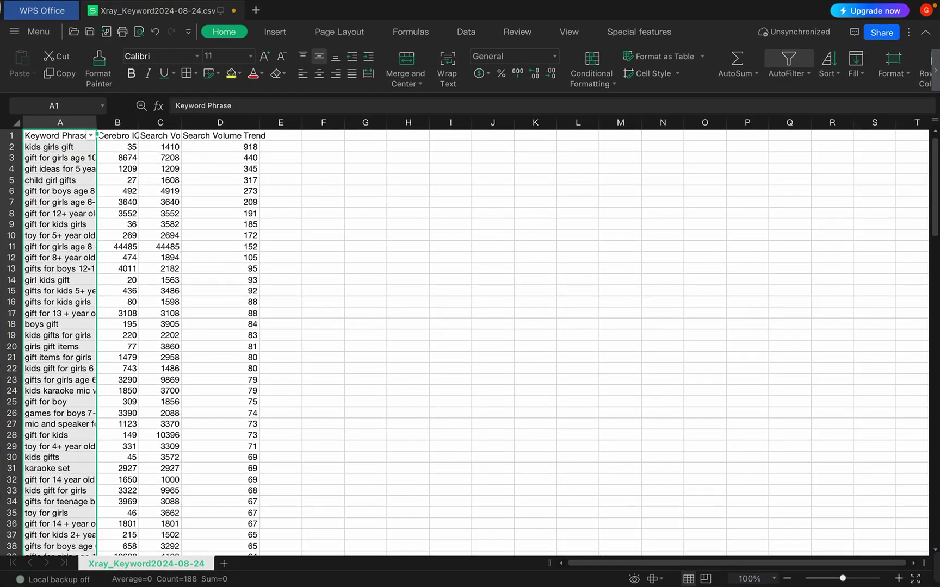
click(90, 135)
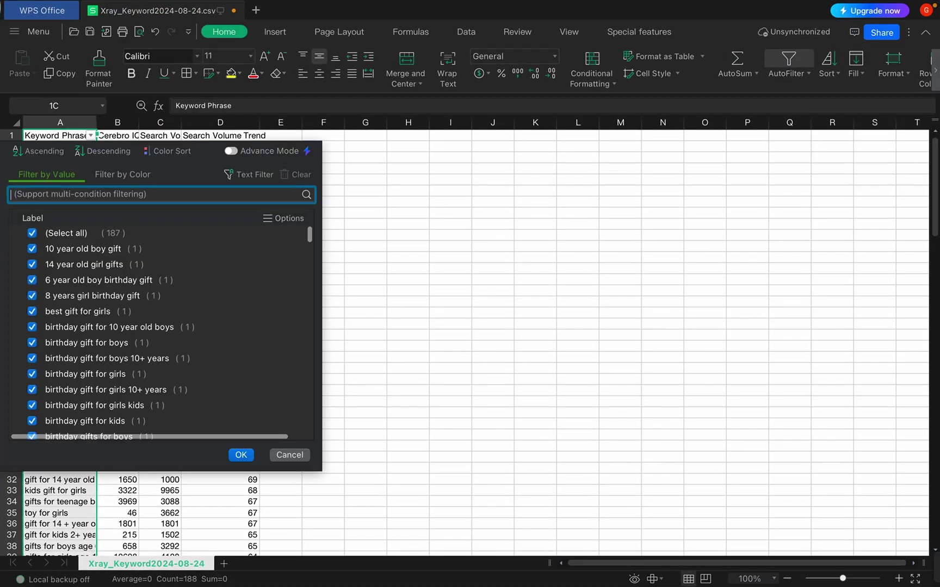
text(g)
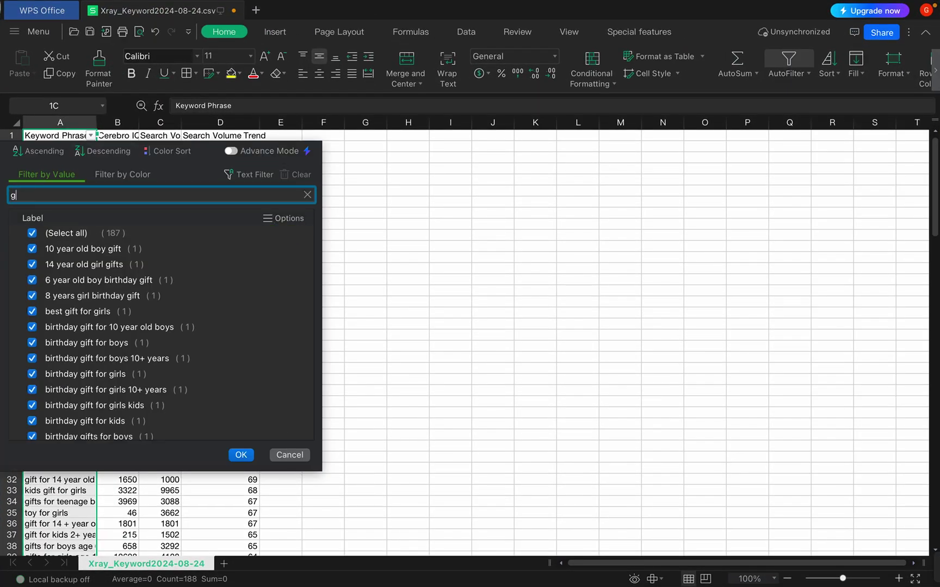
text(irl)
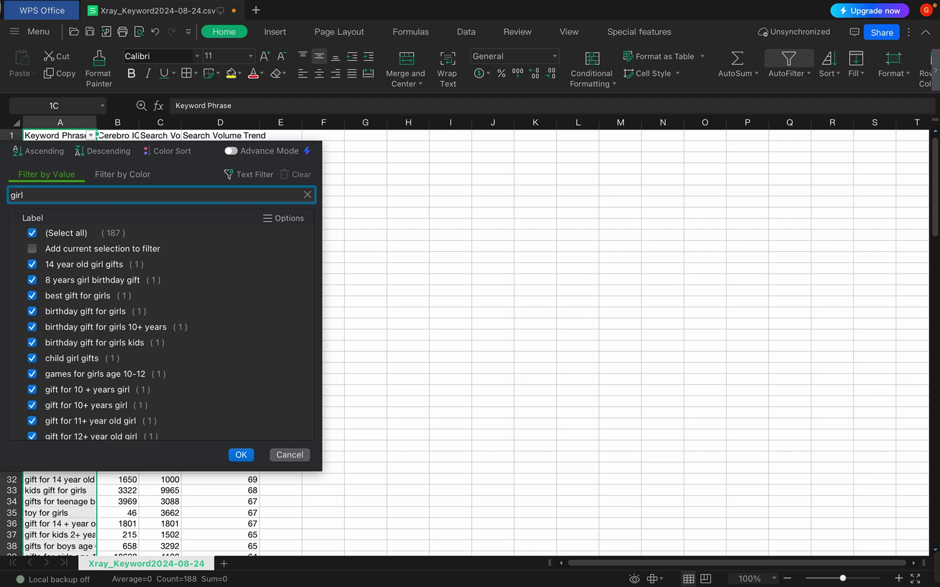
key(Return)
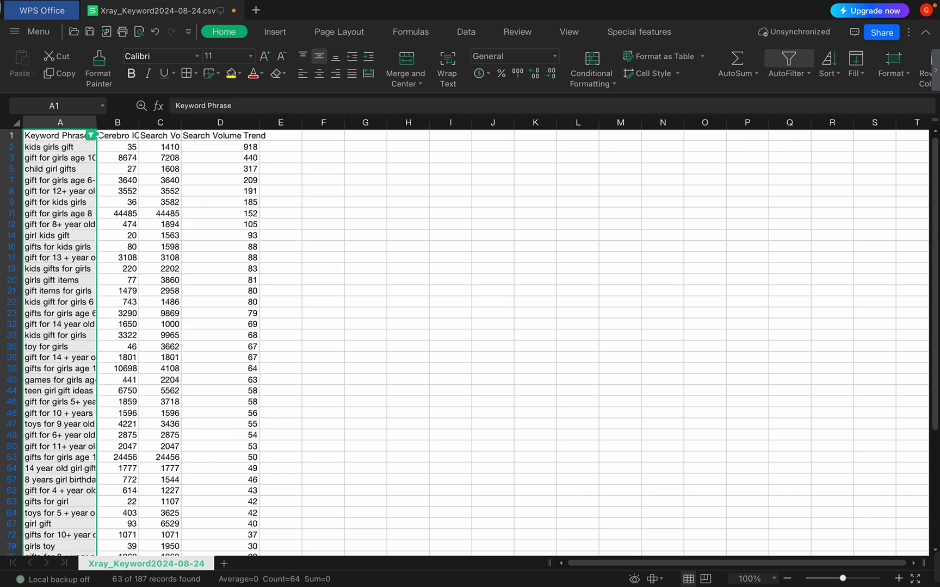
Clear the contents of all filtered girl phrases under the Keyword Phrase header.
click(91, 136)
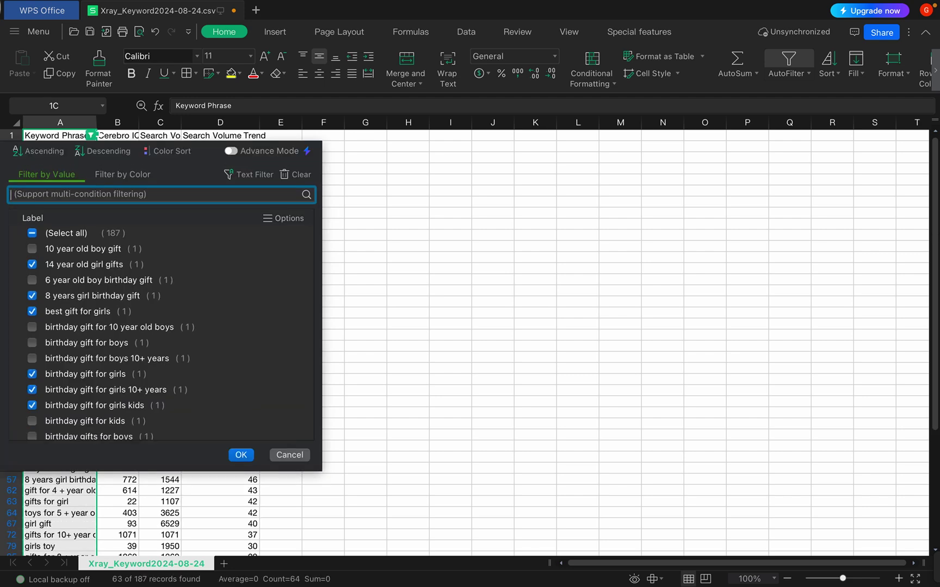
click(407, 312)
click(59, 147)
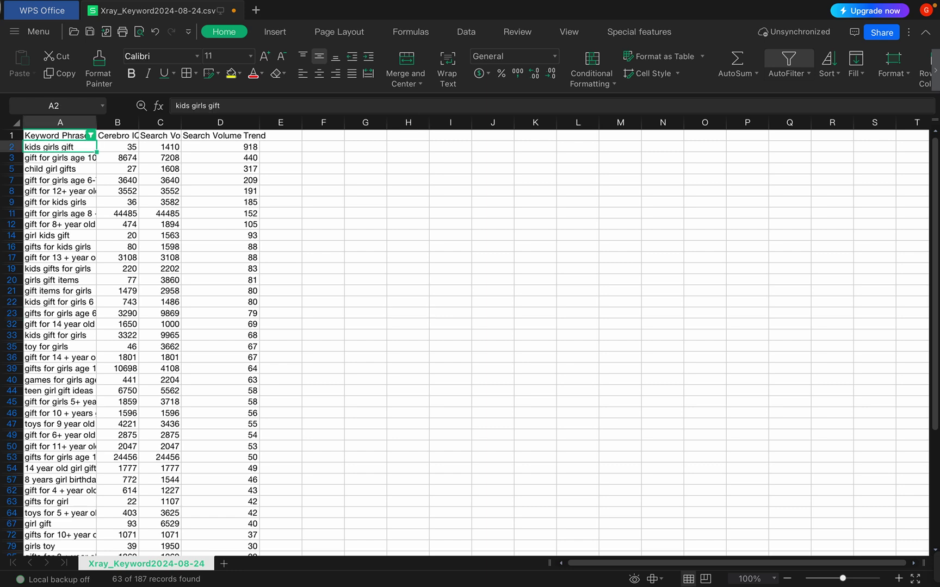
key(ctrl+shift+Down)
right_click(66, 197)
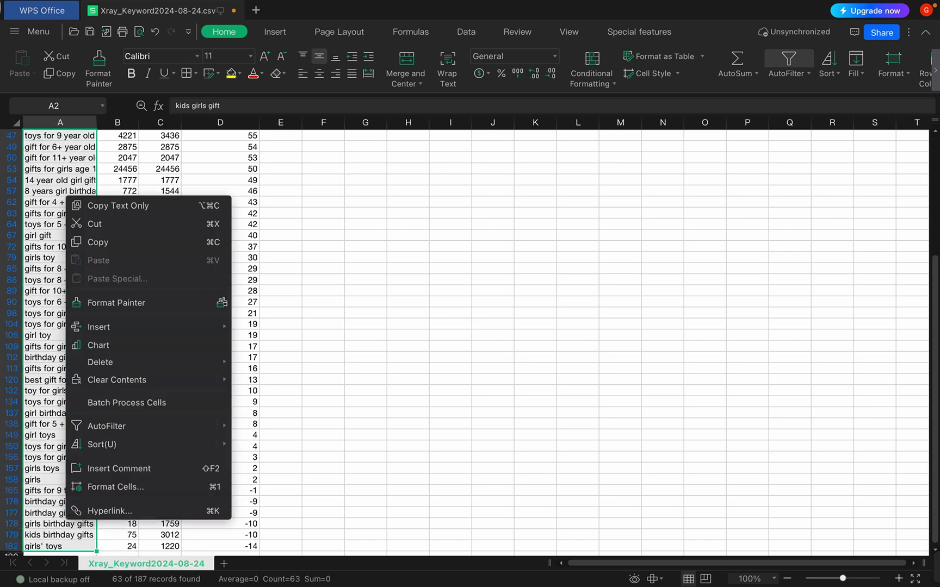
mouse_move(108, 362)
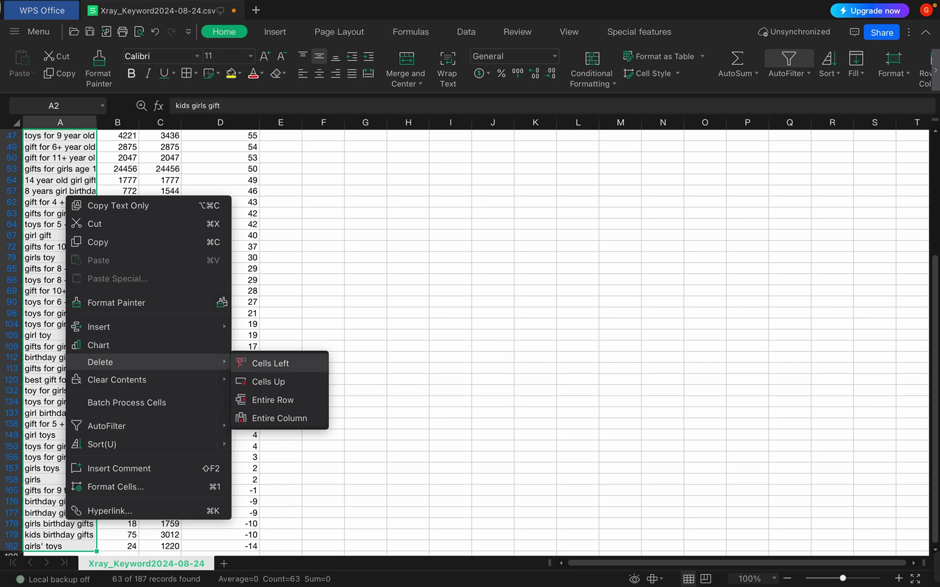
key(Escape)
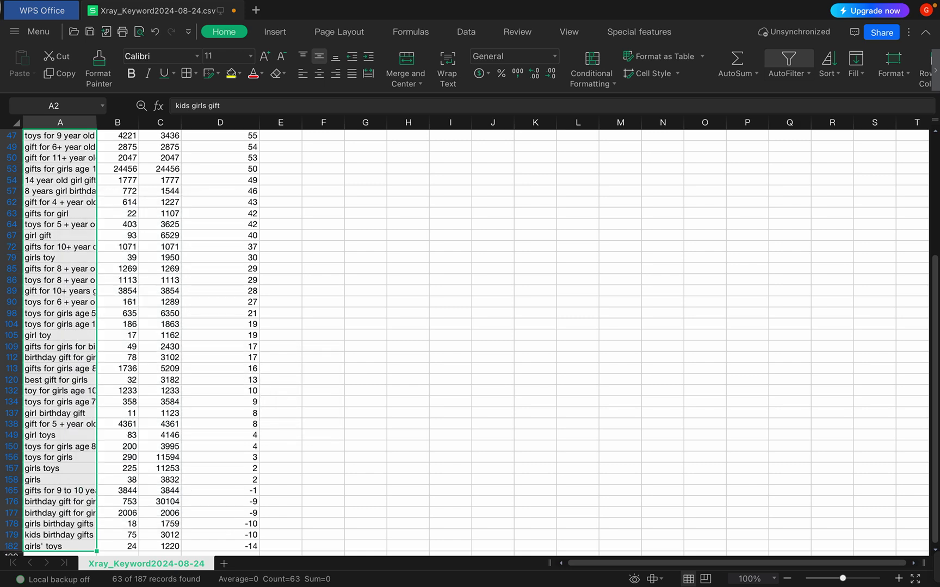
key(Delete)
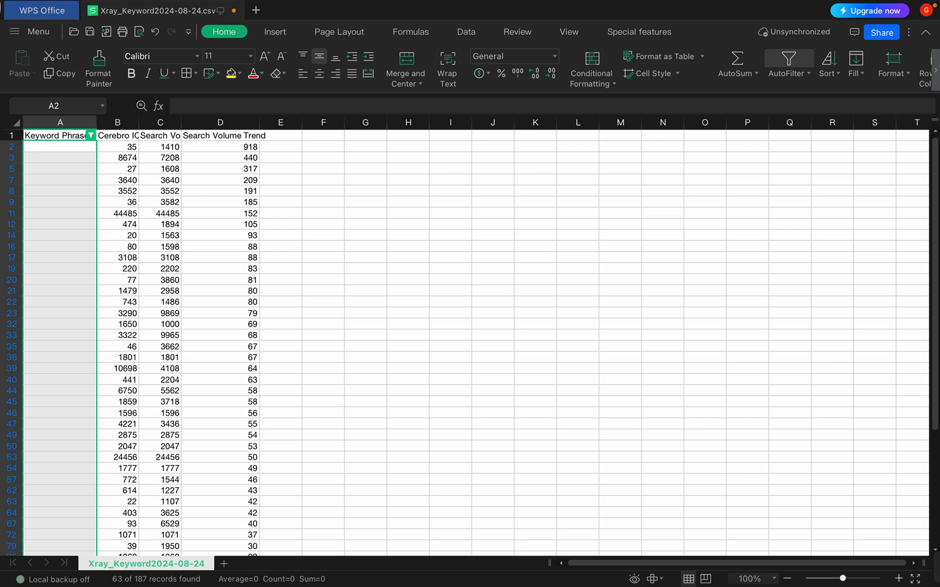
Reset the Keyword Phrase filter to include all values, blanks included.
click(90, 135)
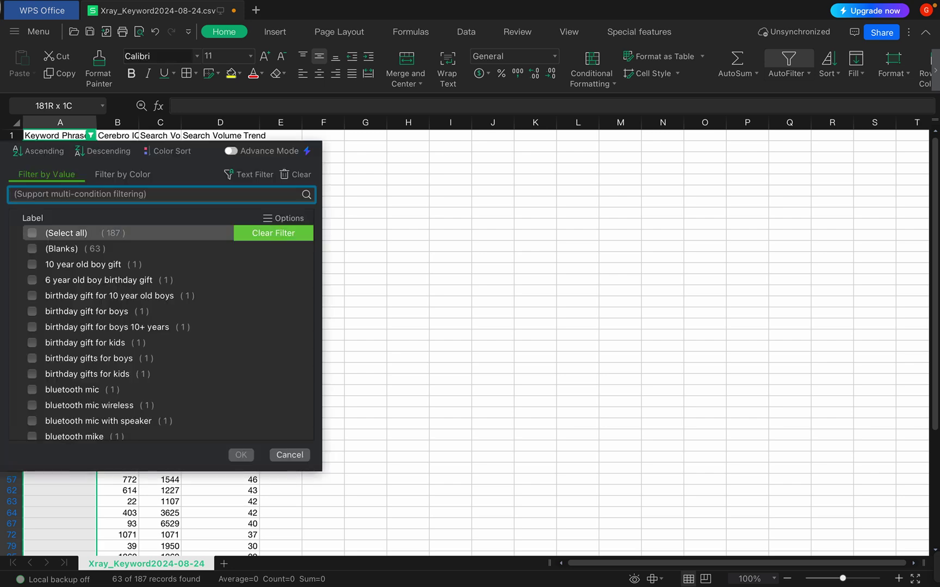
click(32, 233)
click(240, 455)
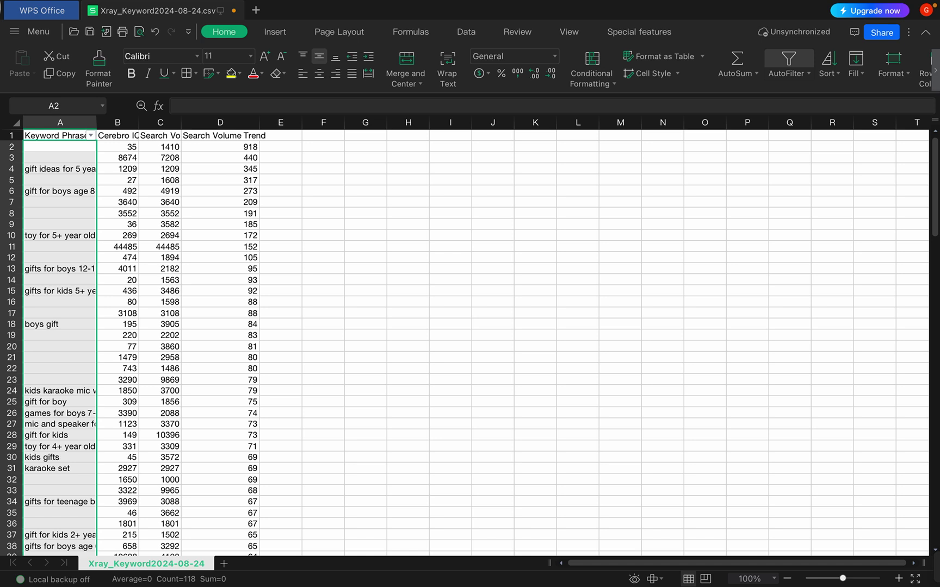
Delete columns B through F, including Cerebro IQ Score and Search Volume Trend, and look over the remaining phrases.
drag(118, 122, 337, 122)
right_click(222, 239)
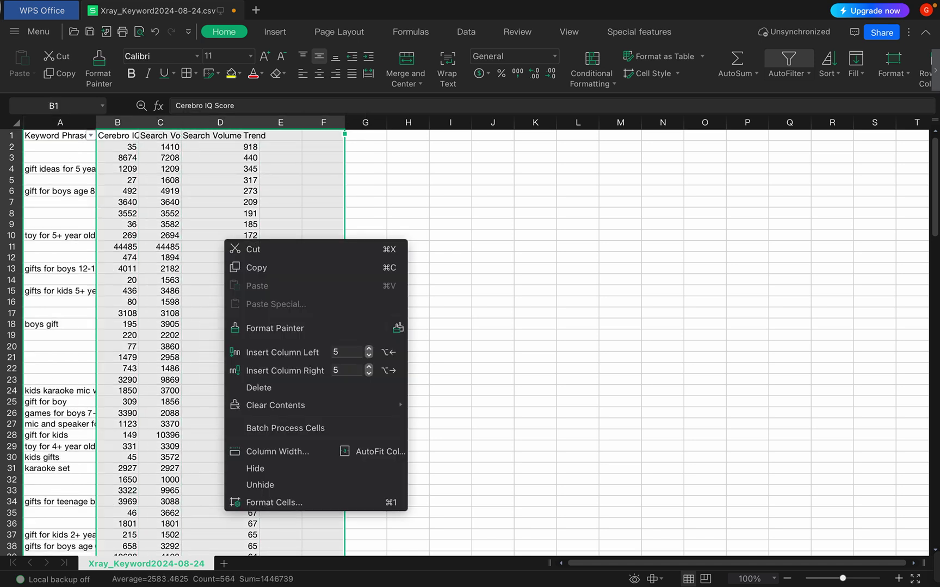
mouse_move(293, 405)
click(445, 405)
click(244, 379)
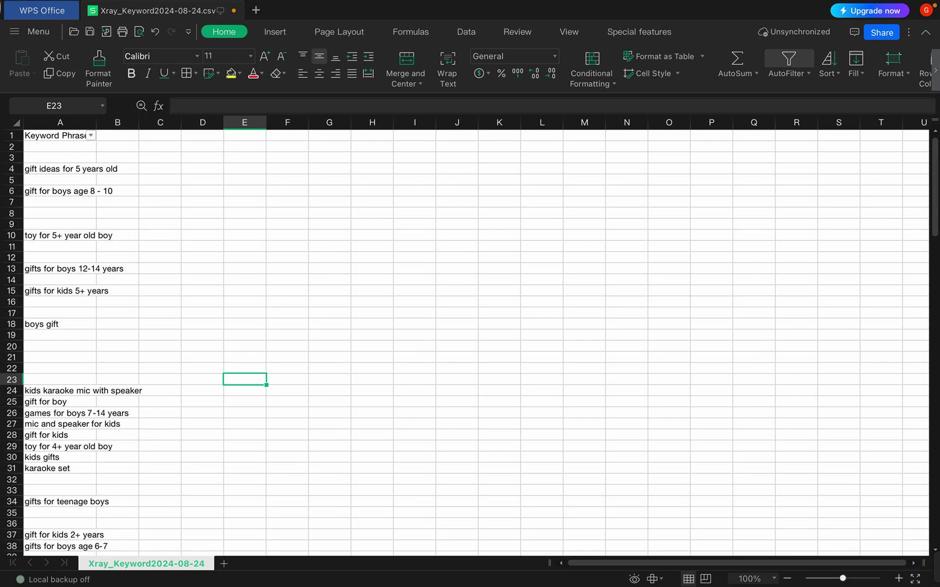
scroll(244, 379, down, 20)
scroll(245, 379, up, 20)
Remove the AutoFilter from the Keyword Phrase column and select the blank cells A2:A3.
click(788, 58)
key(ctrl+Home)
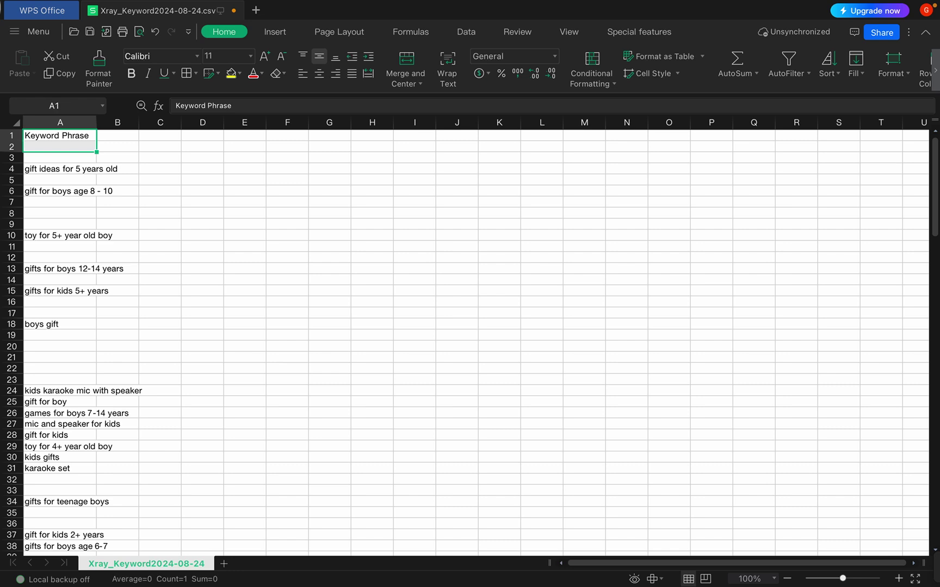
key(Down)
key(Down)
drag(59, 146, 58, 158)
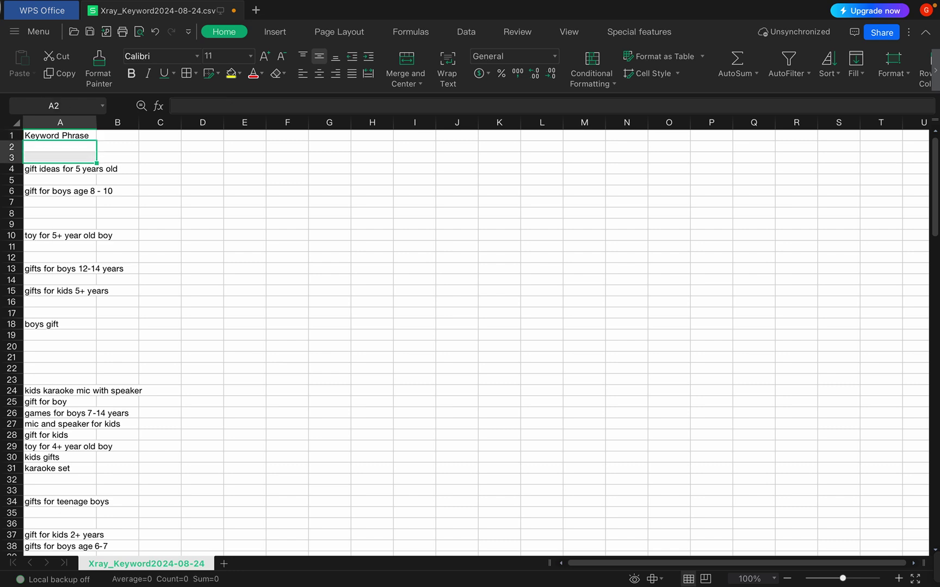
right_click(59, 158)
mouse_move(140, 326)
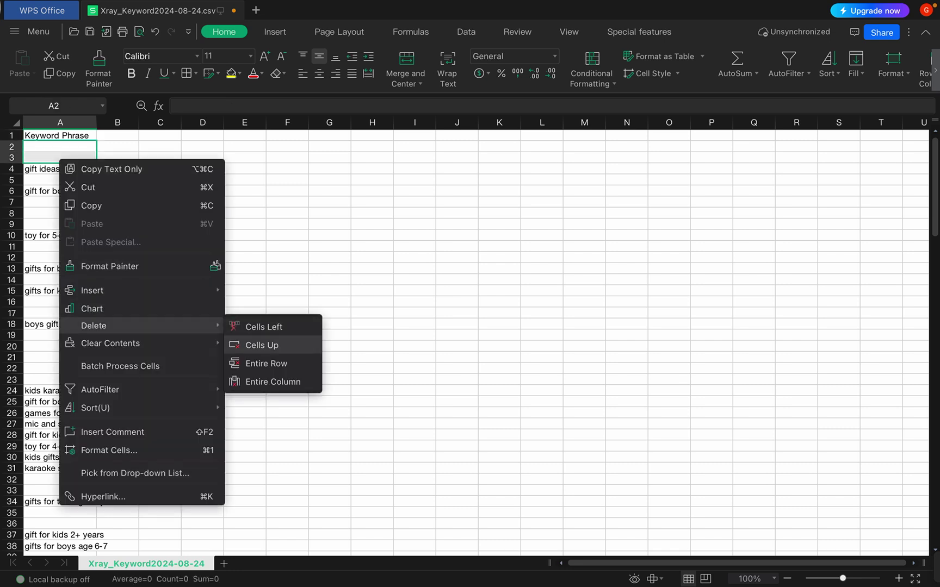
key(Escape)
Apply an AutoFilter to the Keyword Phrase column showing only (Blanks), and delete the selected column.
click(60, 122)
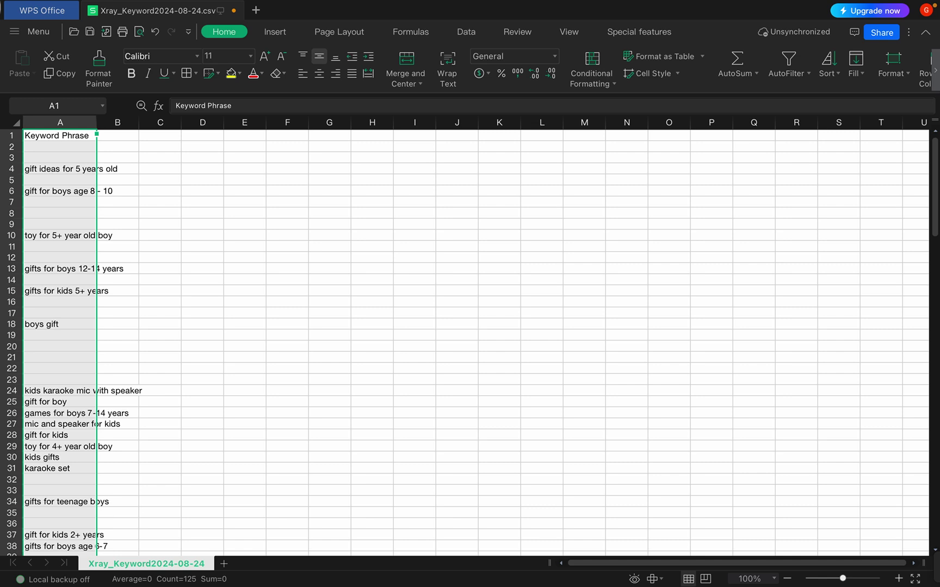
click(788, 60)
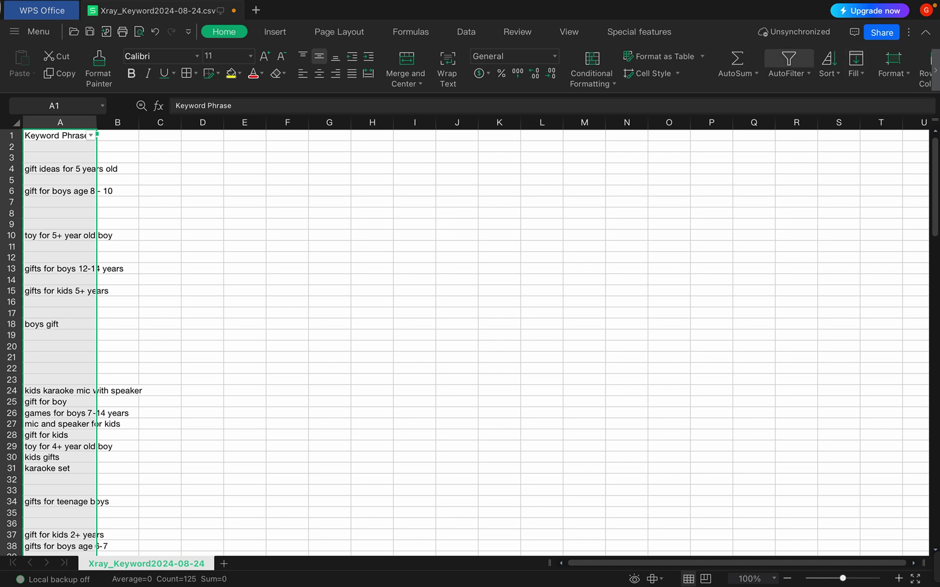
click(91, 135)
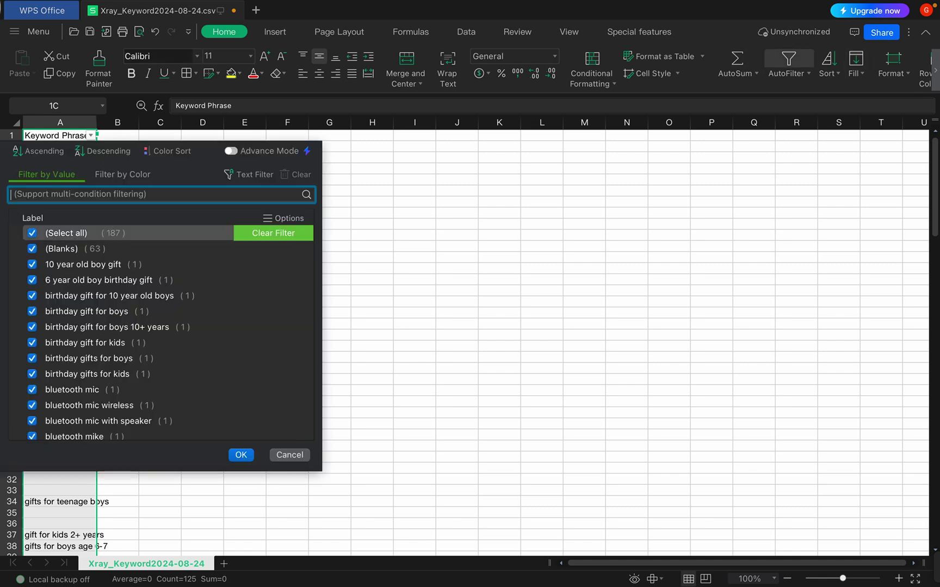
click(32, 233)
click(32, 249)
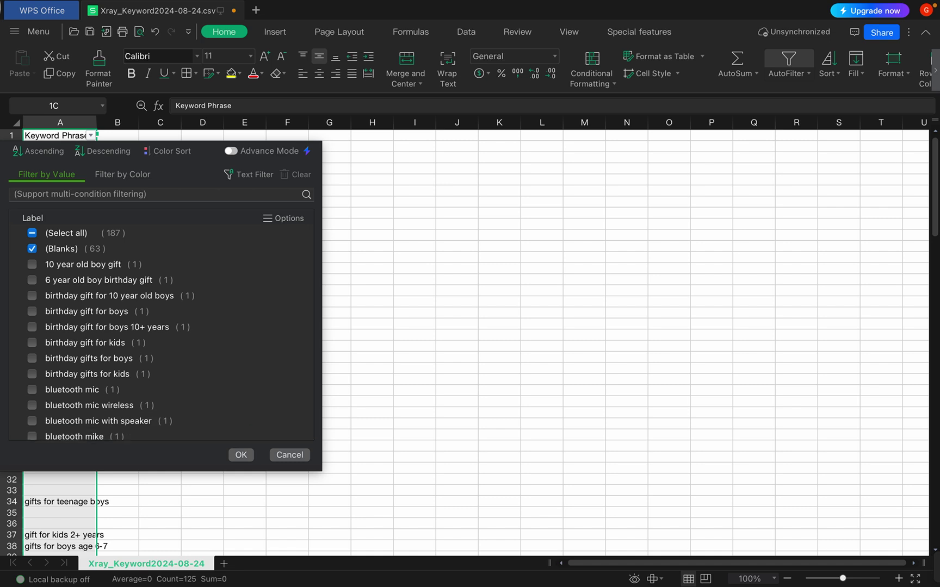
click(241, 455)
right_click(71, 266)
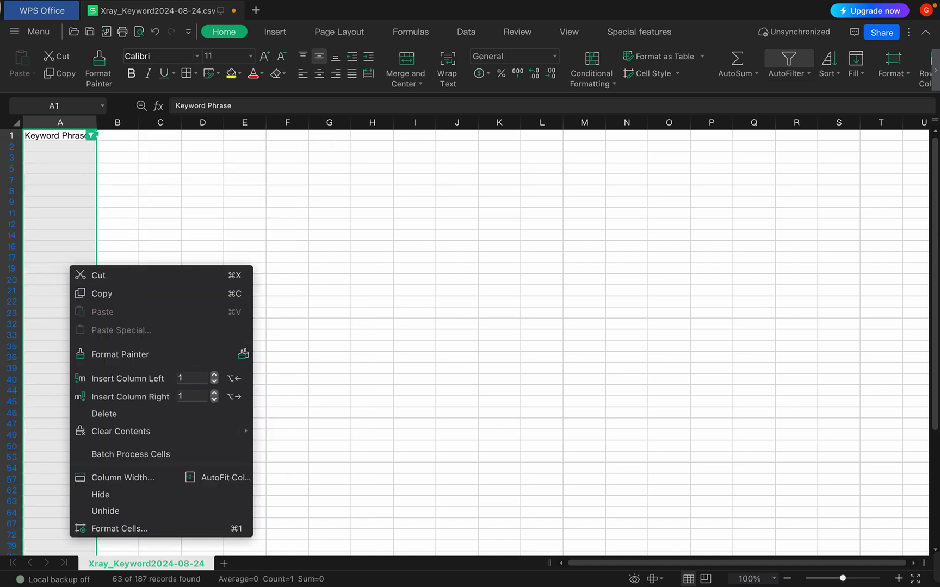
click(104, 413)
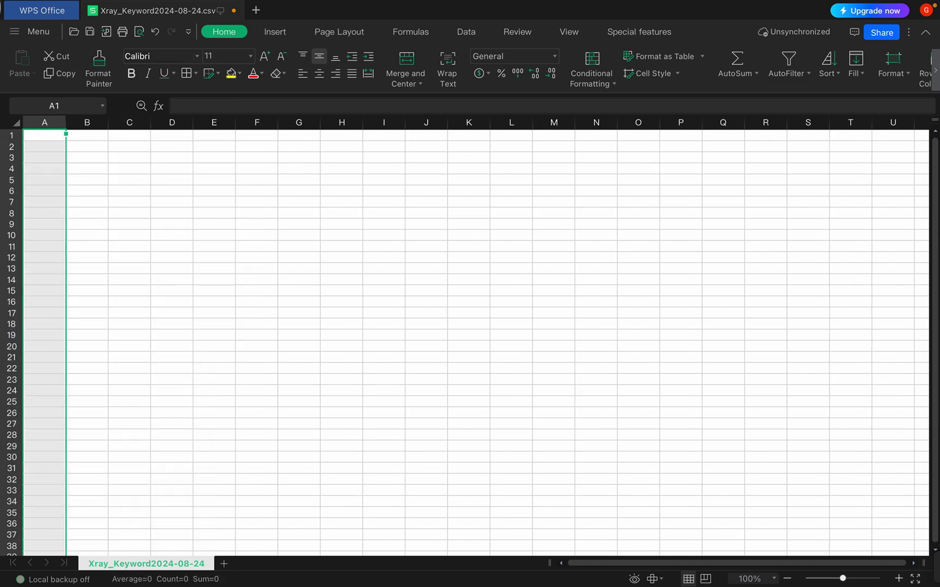
Try to apply an AutoFilter from cell D10 of the empty sheet.
click(171, 235)
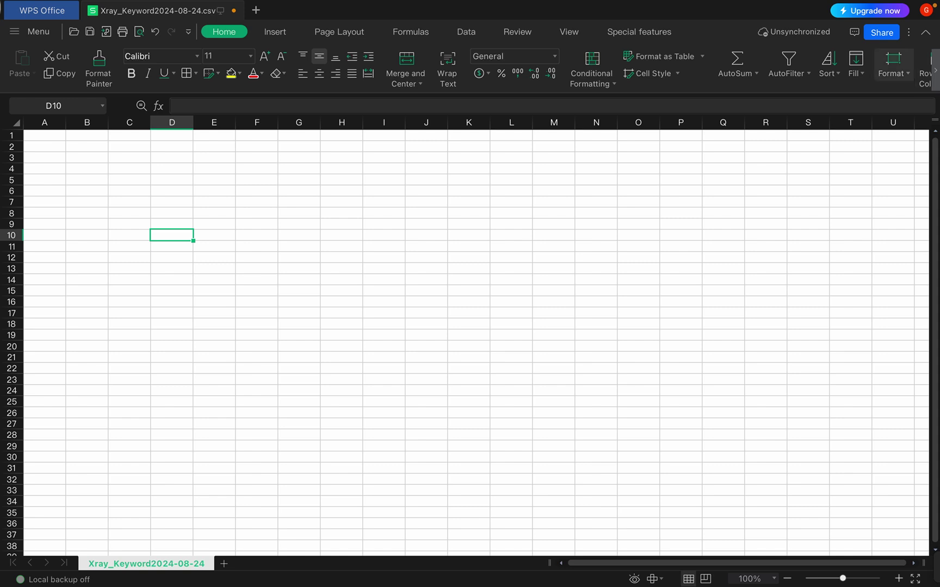
click(788, 59)
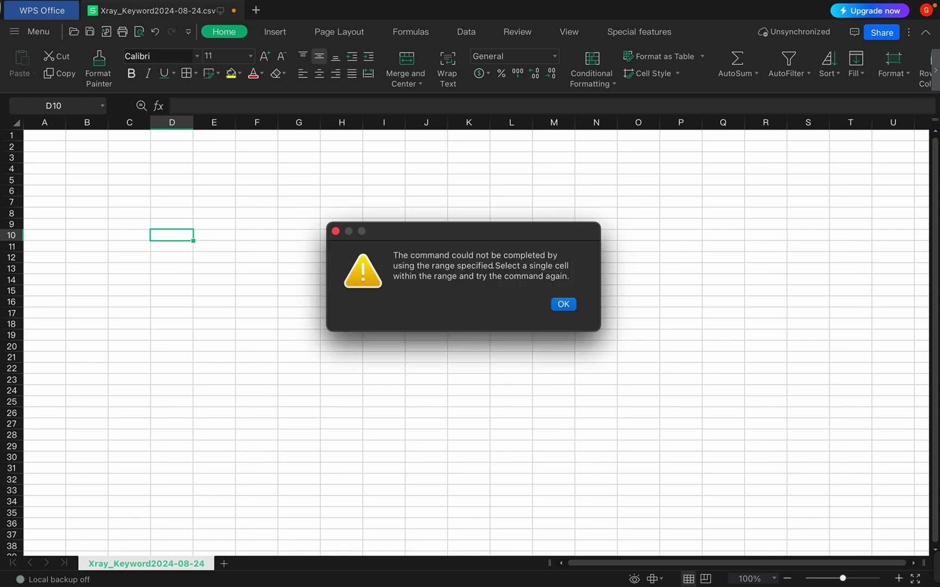
key(Return)
click(341, 379)
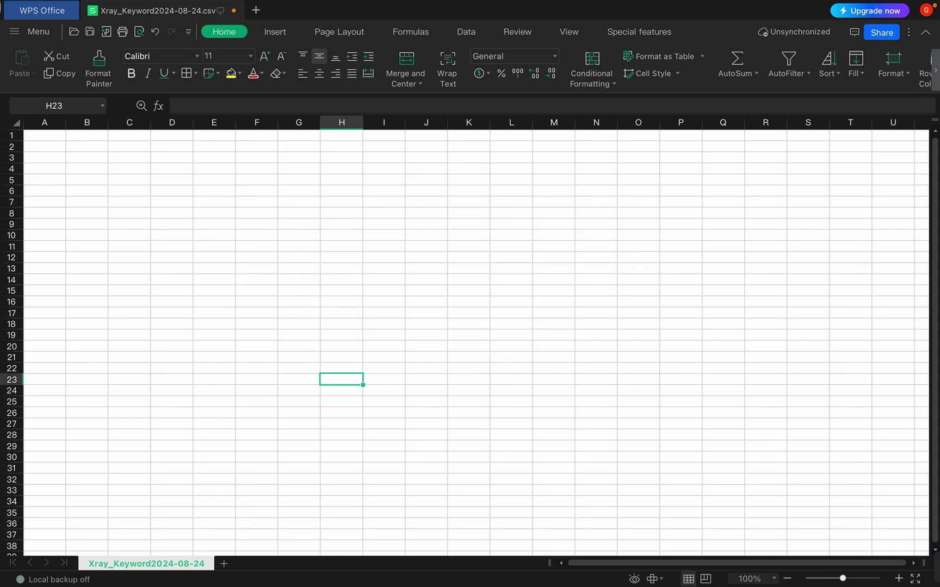
Undo the last column deletion, and delete the blank cells from A2 down in the Keyword Phrase column, shifting cells up.
key(super+z)
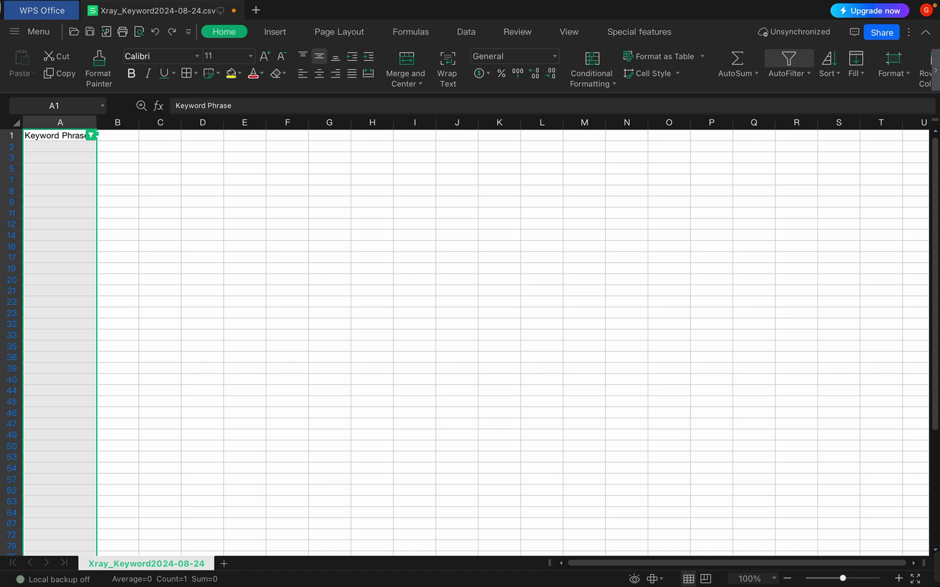
click(60, 279)
click(59, 146)
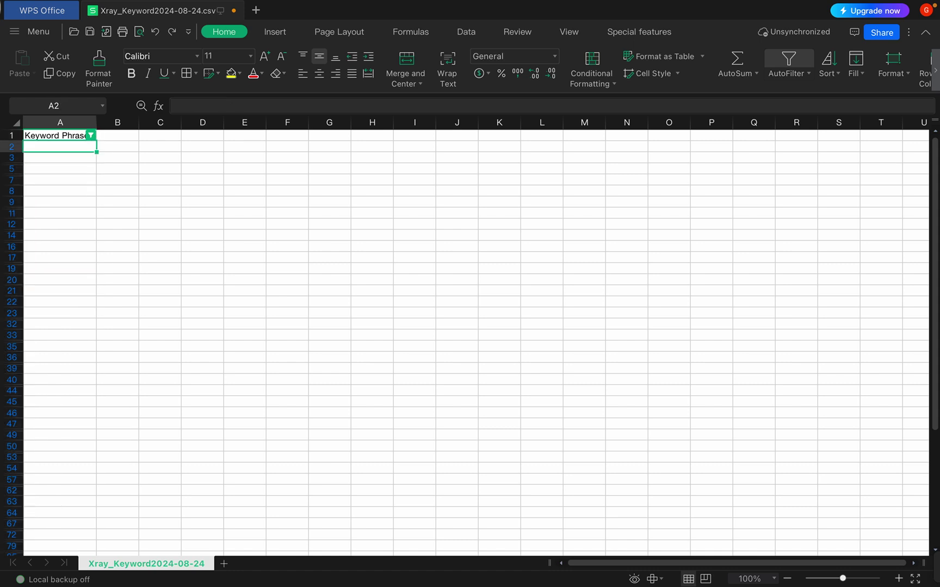
key(shift+super+Down)
right_click(72, 152)
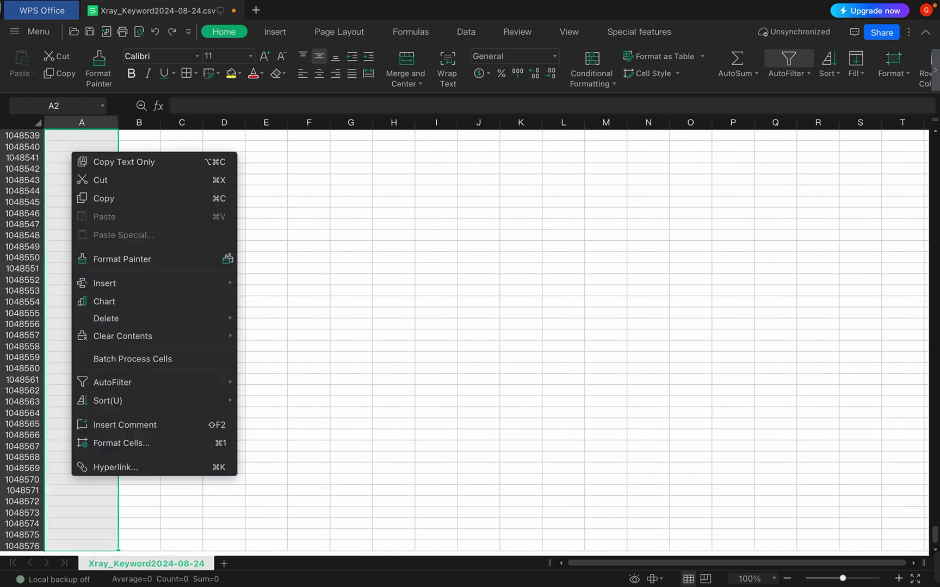
mouse_move(109, 318)
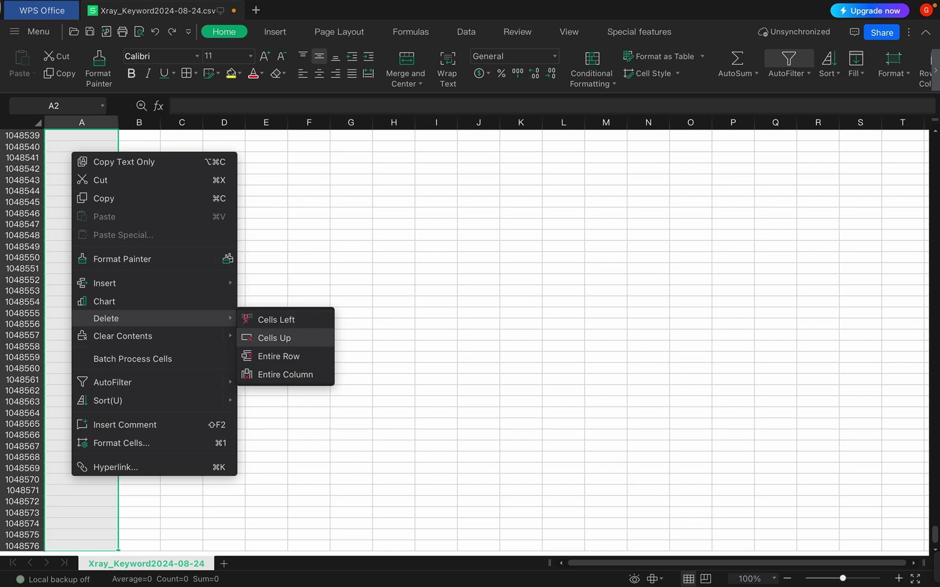
click(275, 337)
click(203, 324)
scroll(202, 324, down, 10)
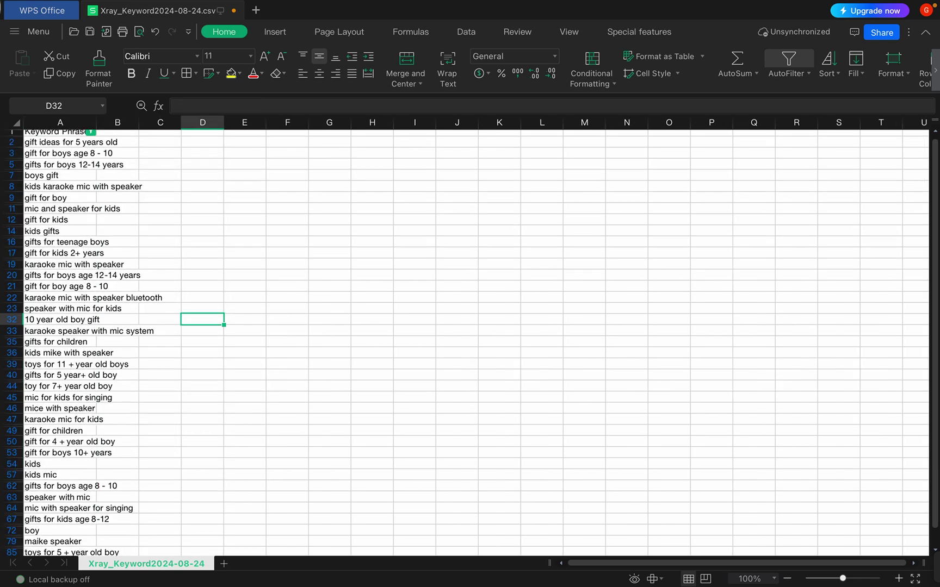
scroll(202, 324, up, 10)
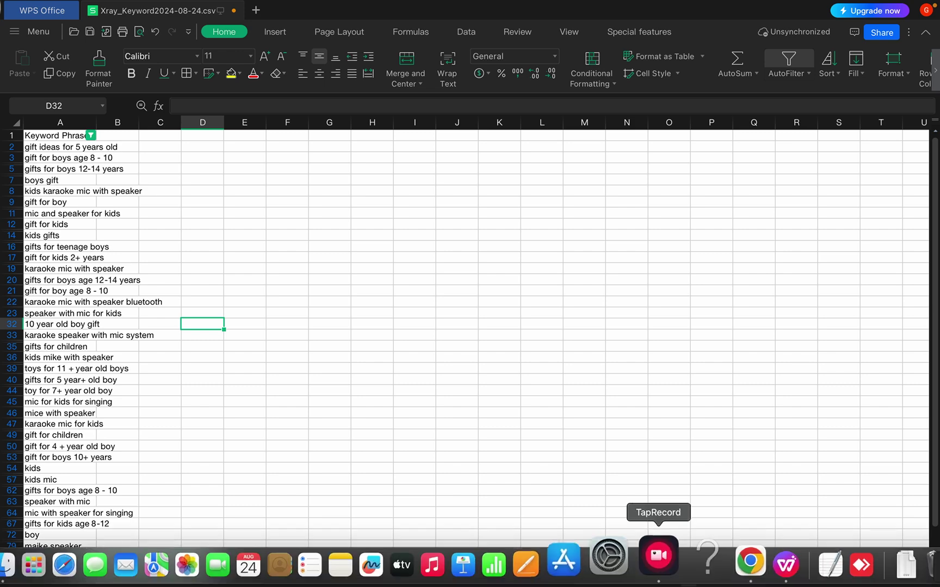
Switch to Chrome and view the Ziloty karaoke machine and mini portable pocket printer product pages on zilotyshopping.com.
click(717, 555)
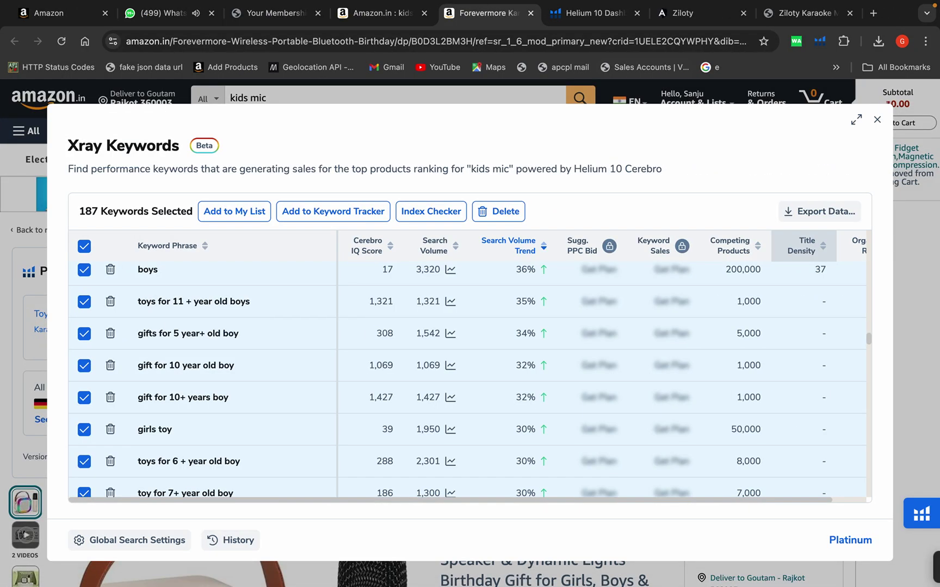
click(805, 13)
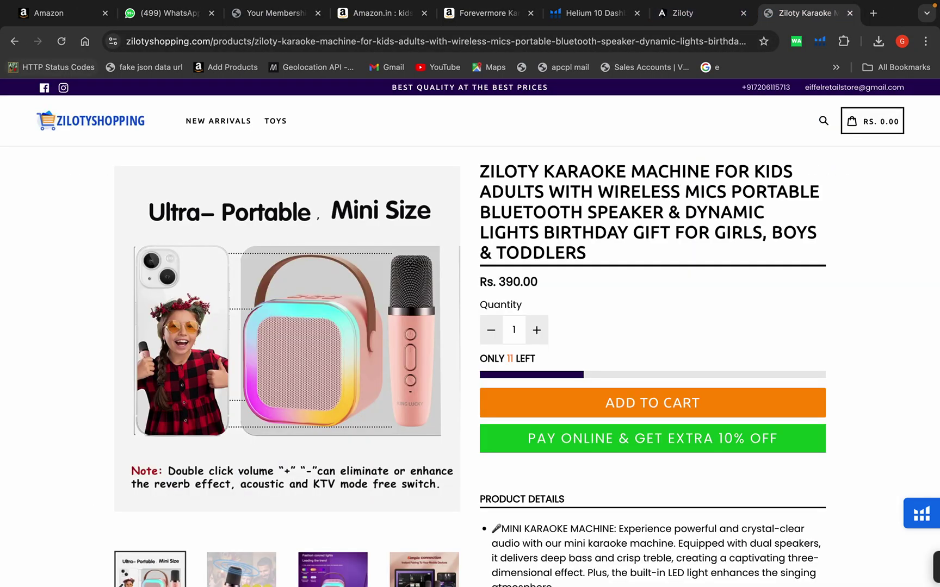
click(14, 41)
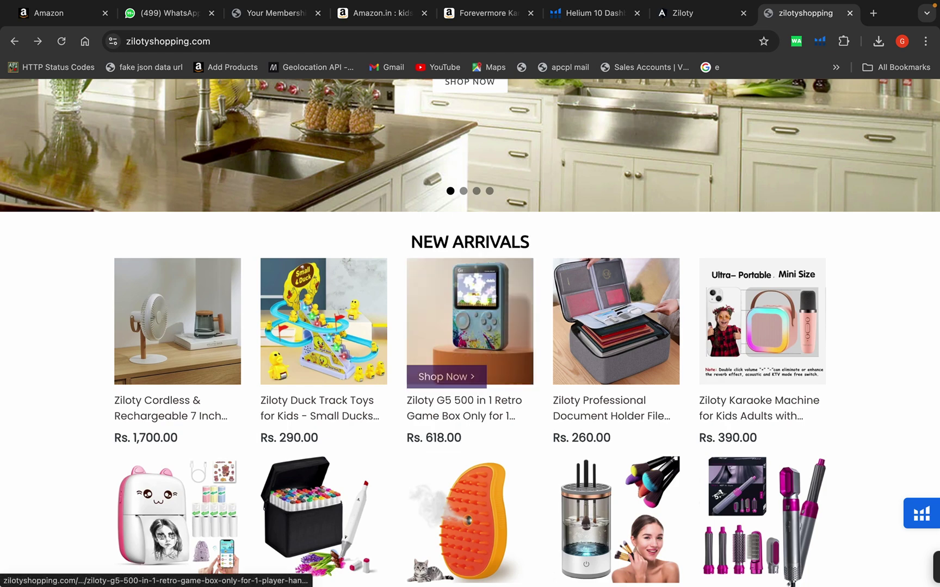
scroll(470, 326, down, 2)
click(177, 413)
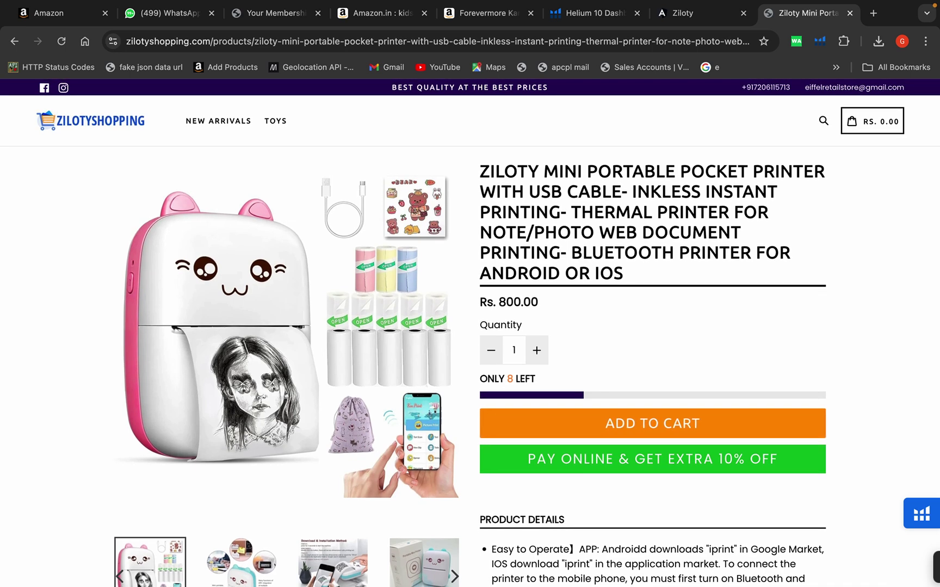
Switch back to the keyword spreadsheet in WPS Office, widen column A to fit the full phrases, and review the list.
click(753, 557)
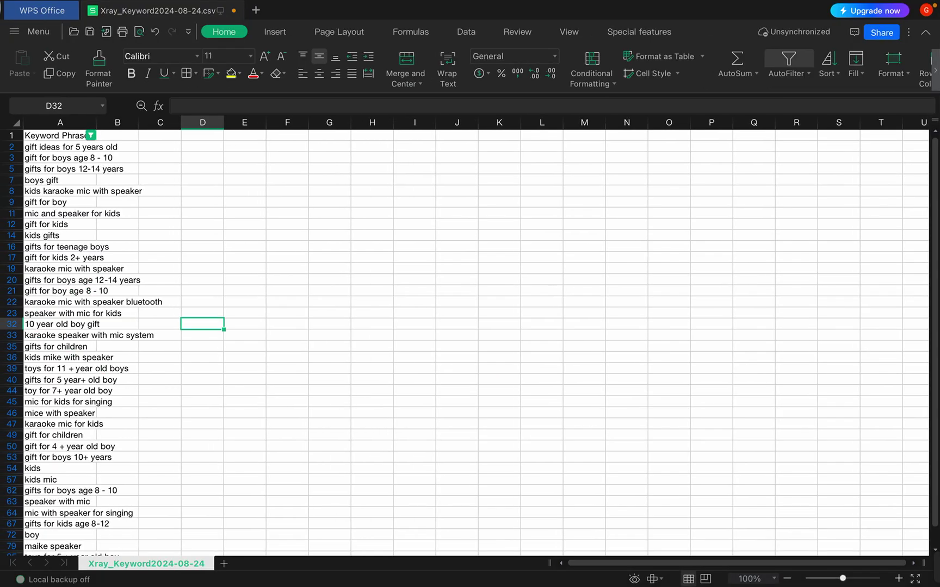
click(245, 279)
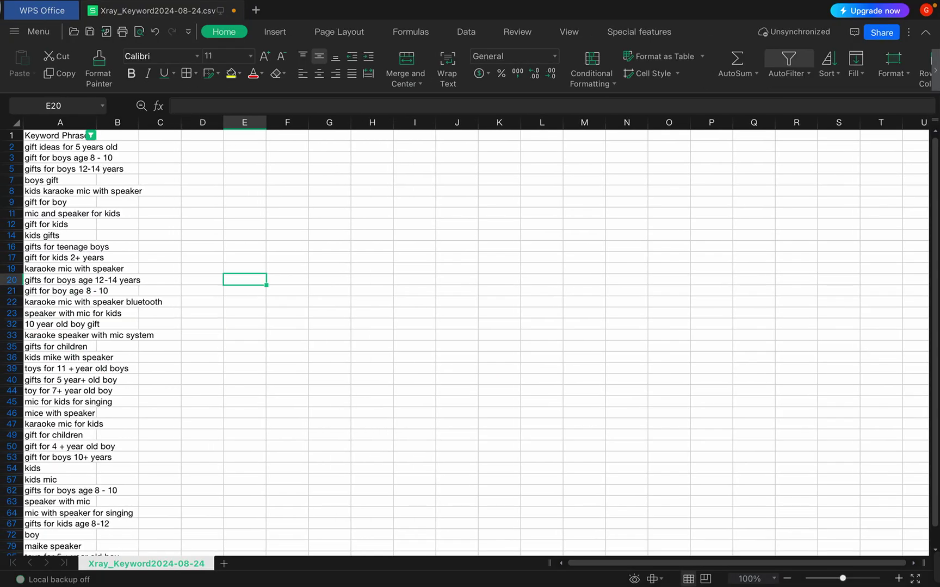
drag(96, 122, 169, 122)
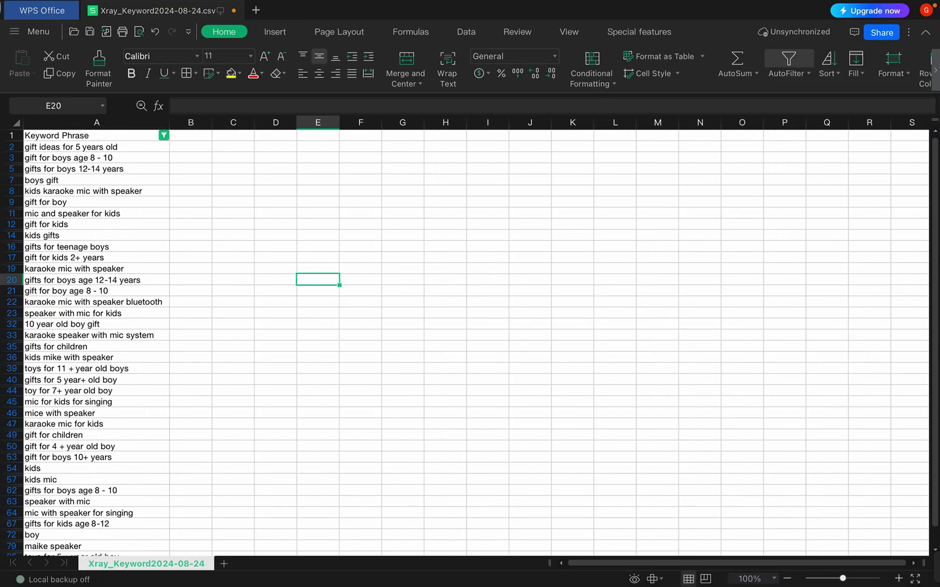
scroll(467, 338, down, 4)
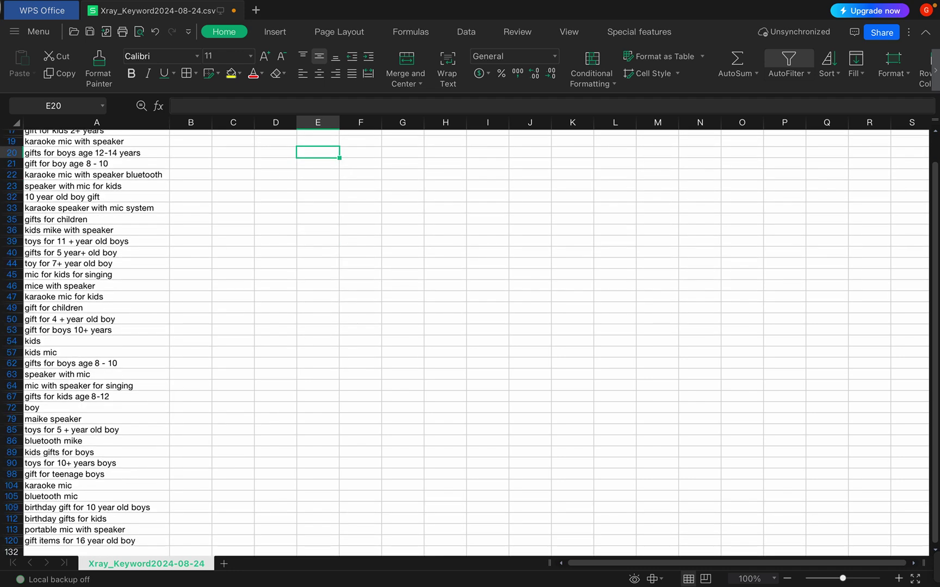
scroll(468, 337, up, 4)
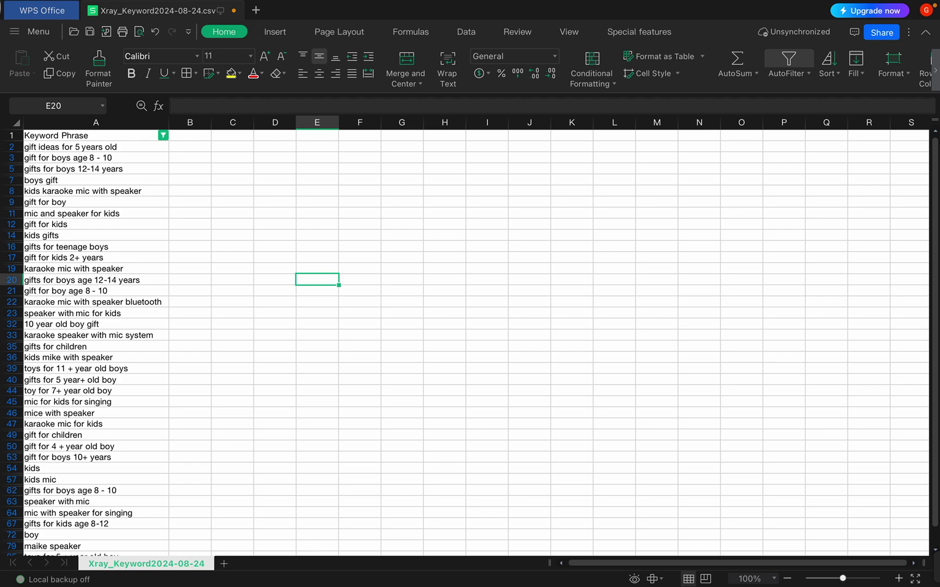
scroll(468, 343, down, 3)
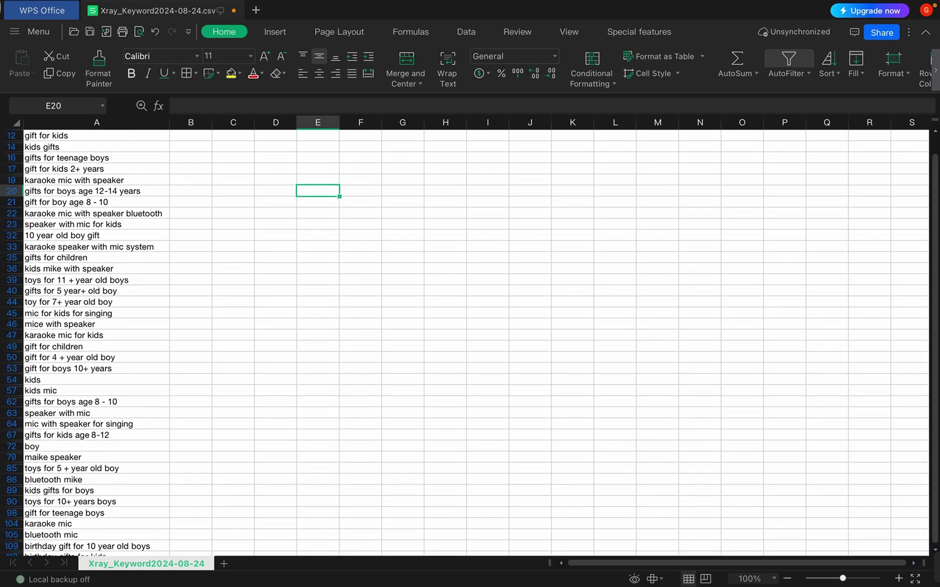
scroll(467, 342, down, 3)
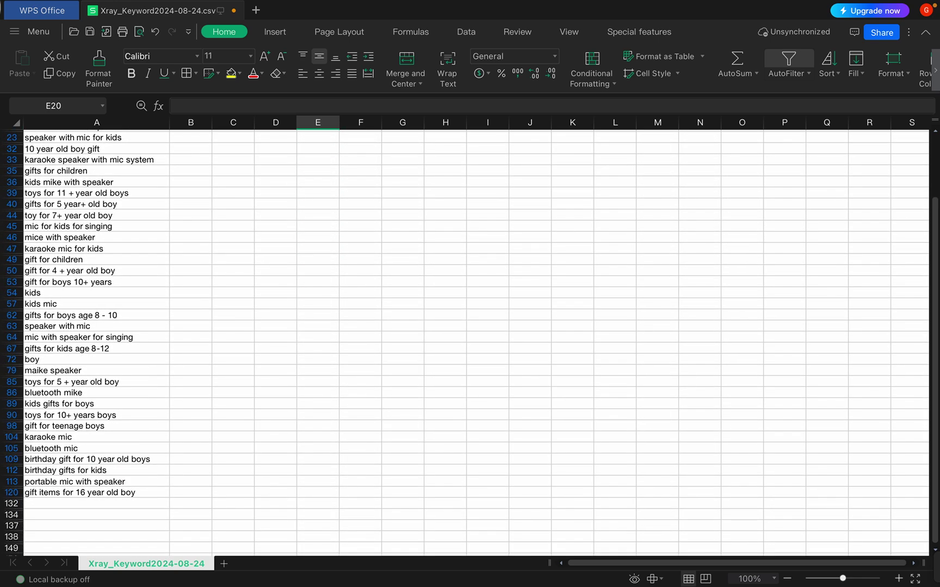
scroll(468, 342, up, 6)
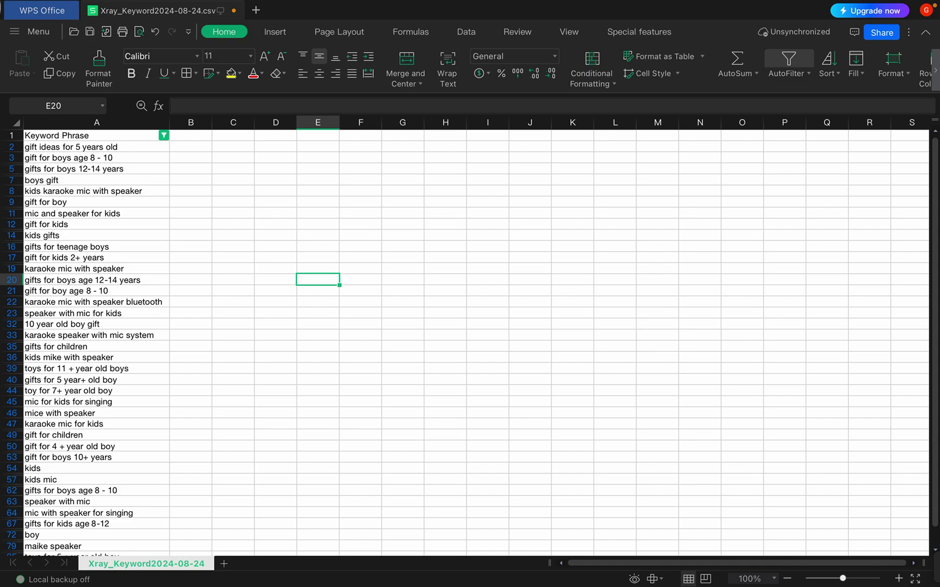
Switch to Amazon Seller Central in Chrome and open the advertising Campaign manager.
click(711, 562)
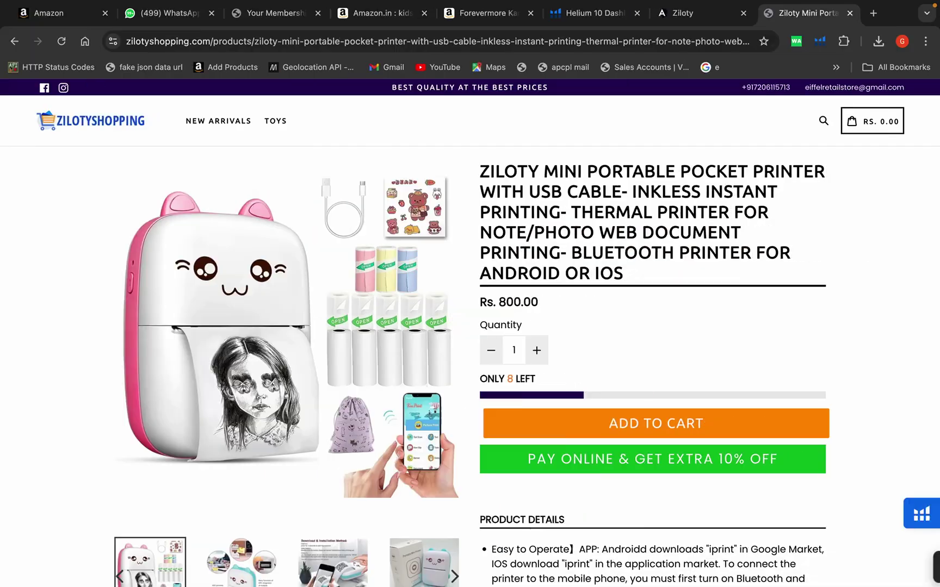
click(49, 13)
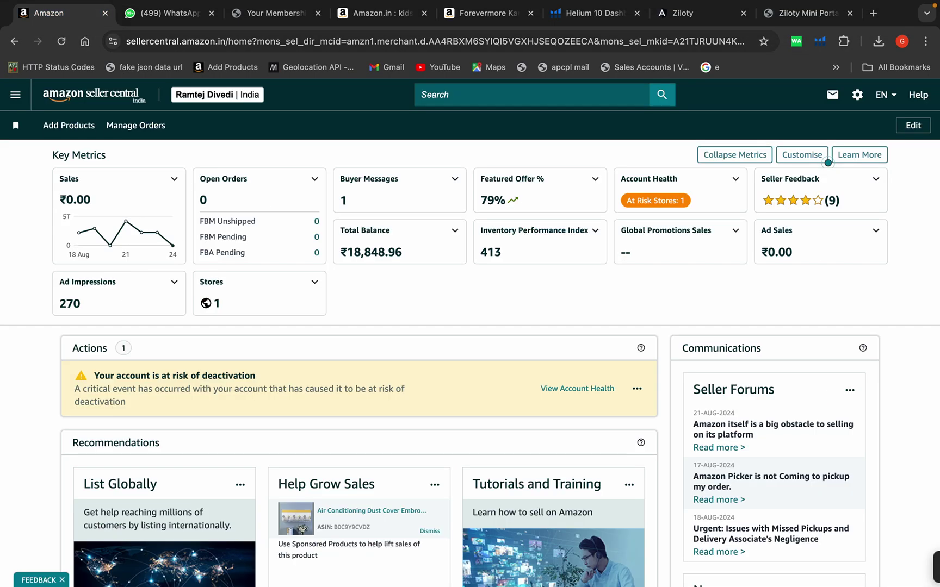
click(15, 94)
mouse_move(82, 218)
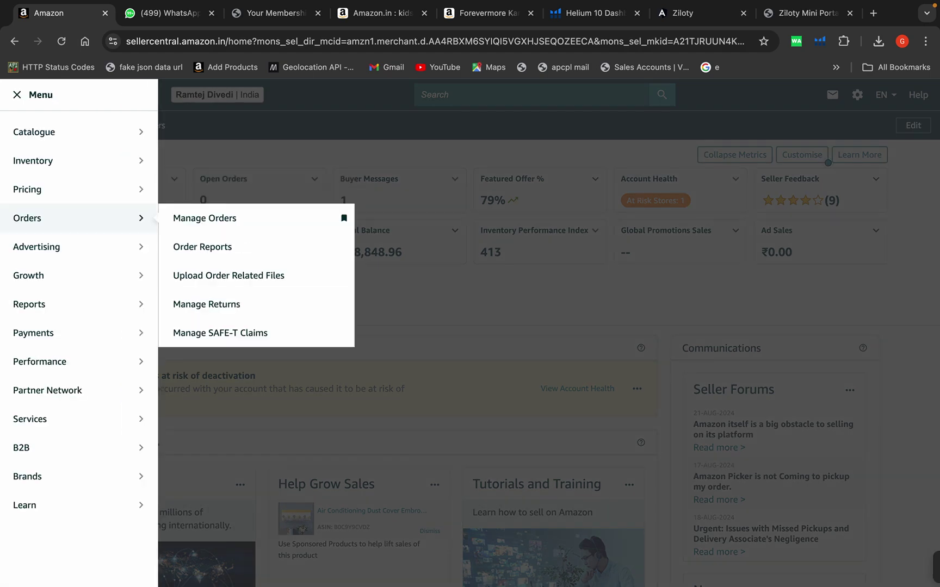
mouse_move(82, 247)
click(212, 247)
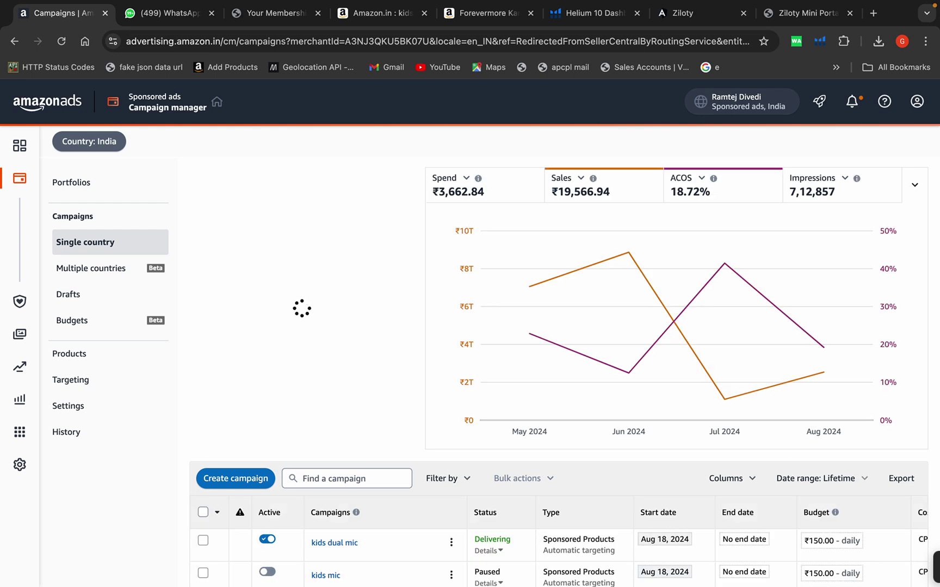
Create a new campaign of the Sponsored Products type.
scroll(203, 482, down, 1)
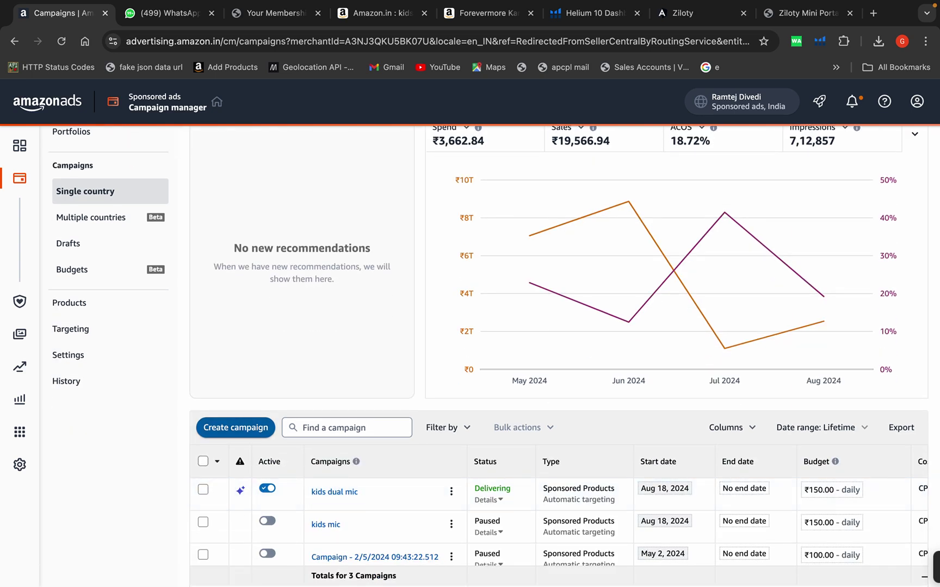
click(235, 428)
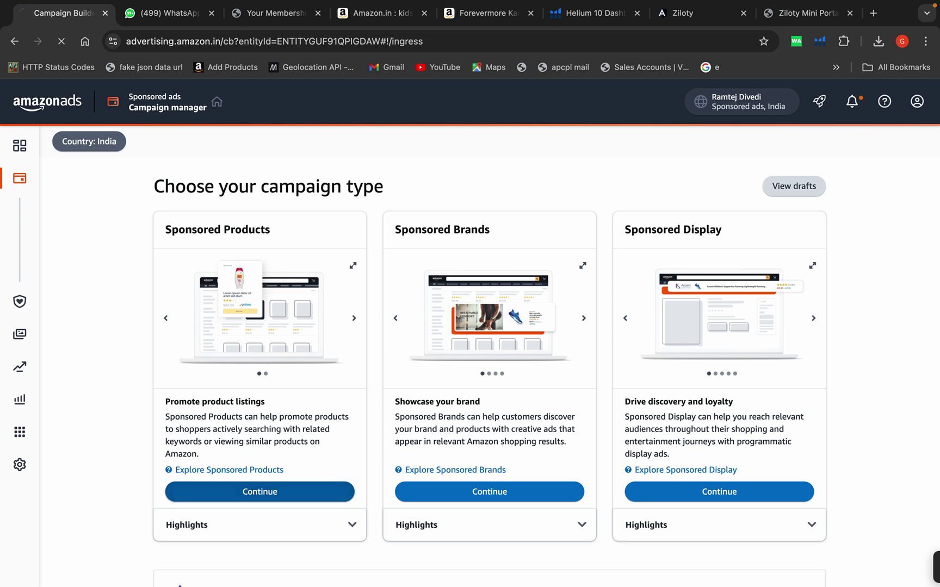
click(260, 491)
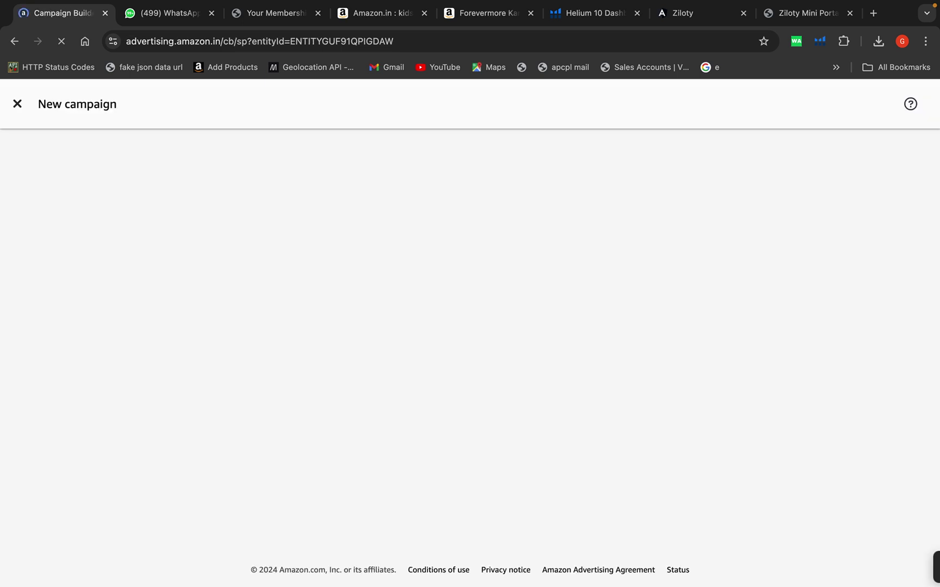
Name the ad group "manual keyword targeting".
drag(319, 270, 175, 270)
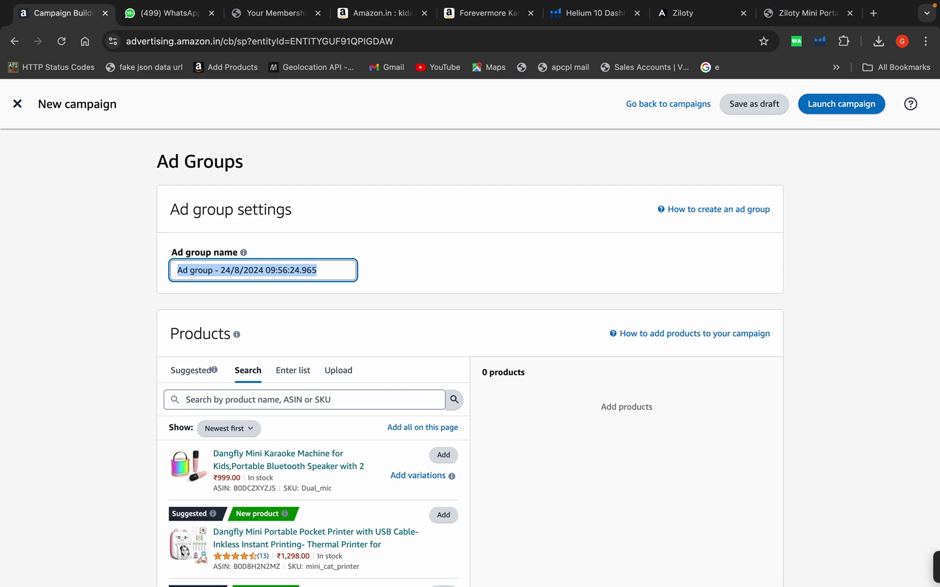
text(manual)
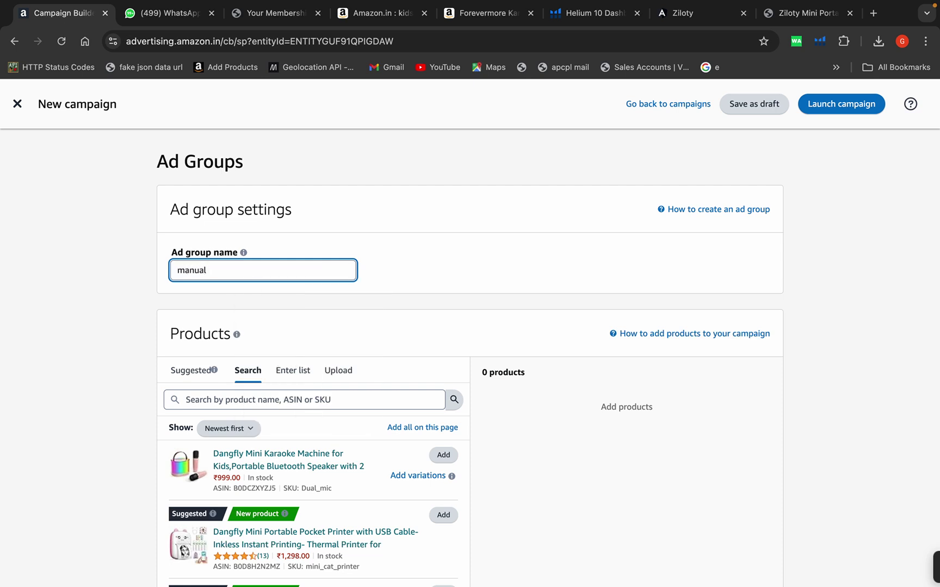
text( keyword targeting)
Add the Dangfly Mini Karaoke Machine (Dual_mic) and the Dangfly Karaoke Machine for Kids Adults (Kids_mic) to the ad group's products.
scroll(470, 337, down, 3)
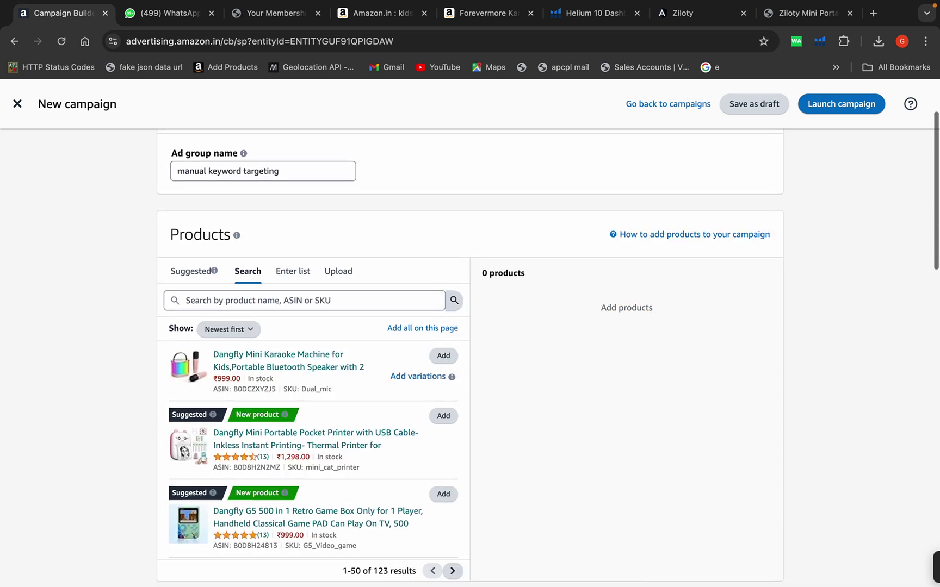
click(443, 356)
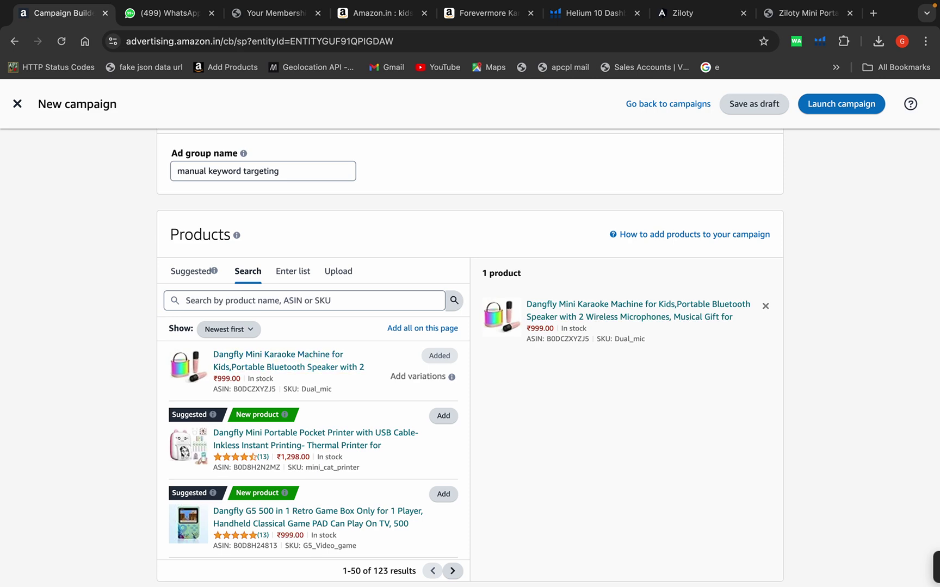
scroll(313, 452, down, 8)
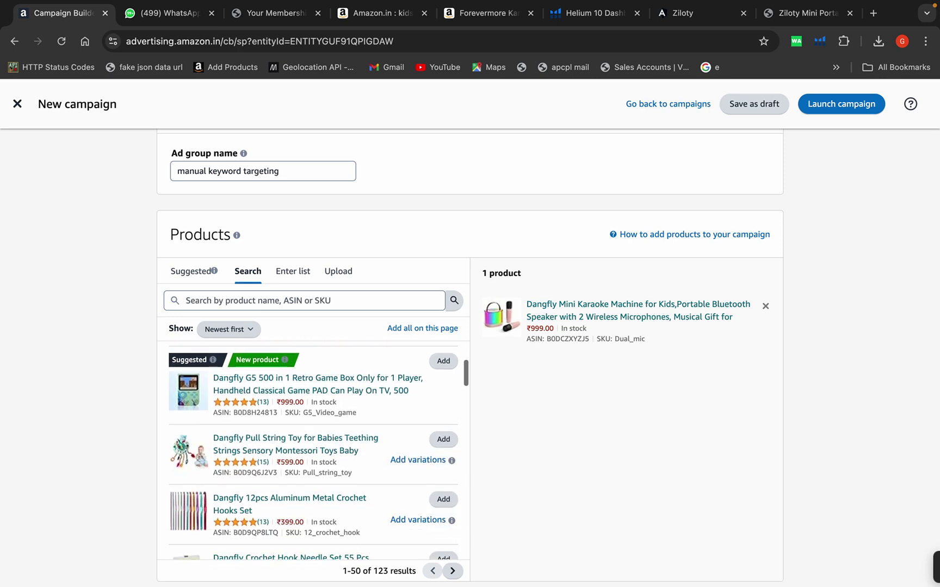
scroll(312, 451, down, 10)
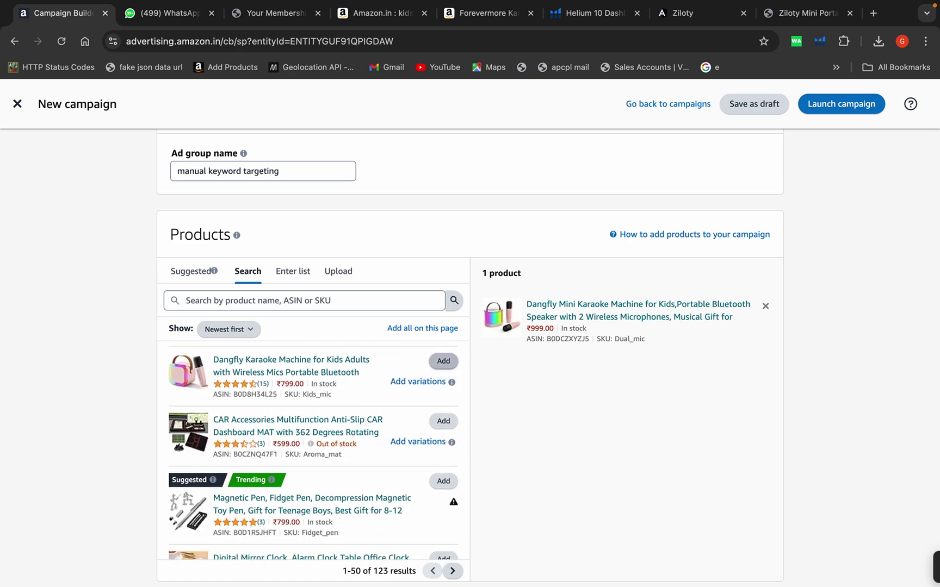
click(443, 361)
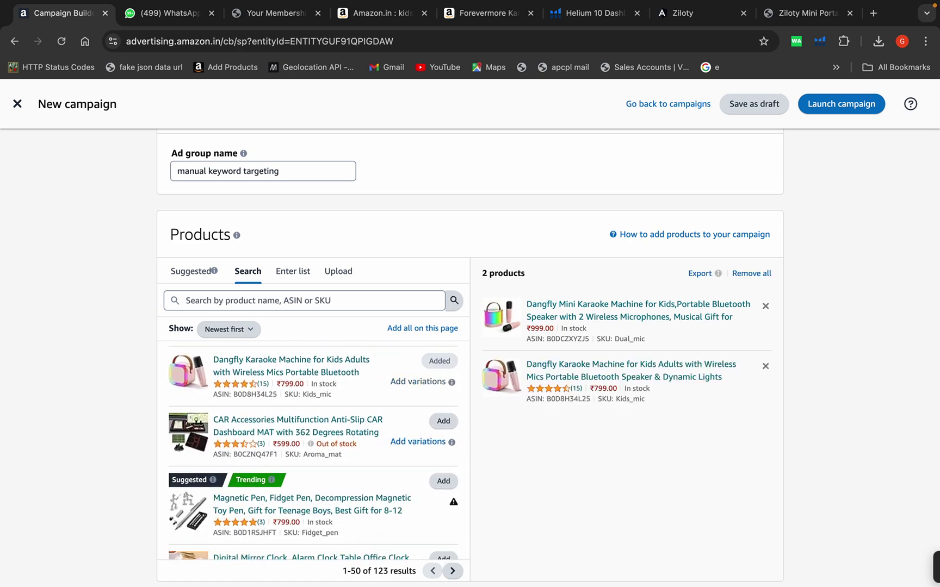
Set the ad group's targeting strategy to Manual targeting and go to its Keyword targeting section.
scroll(470, 357, down, 7)
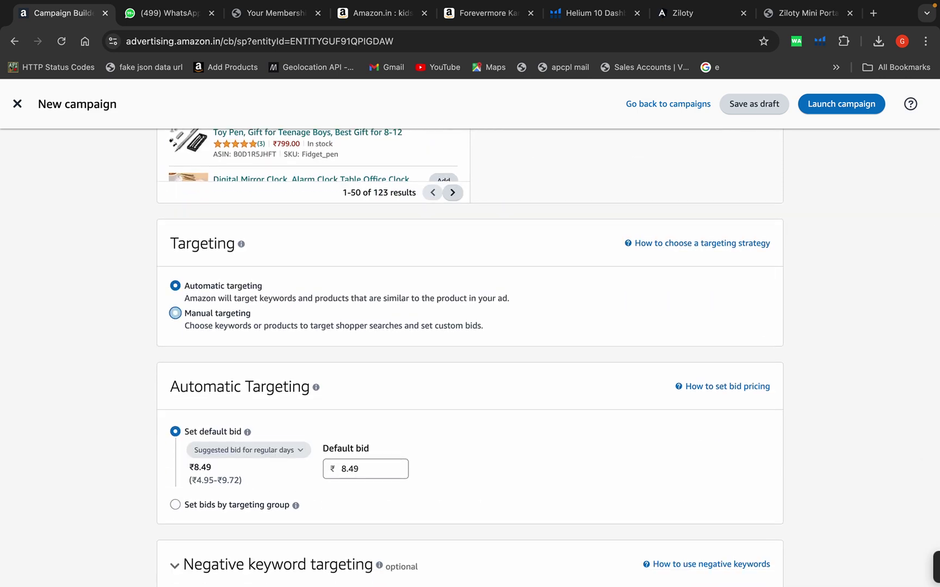
click(175, 312)
scroll(175, 313, down, 2)
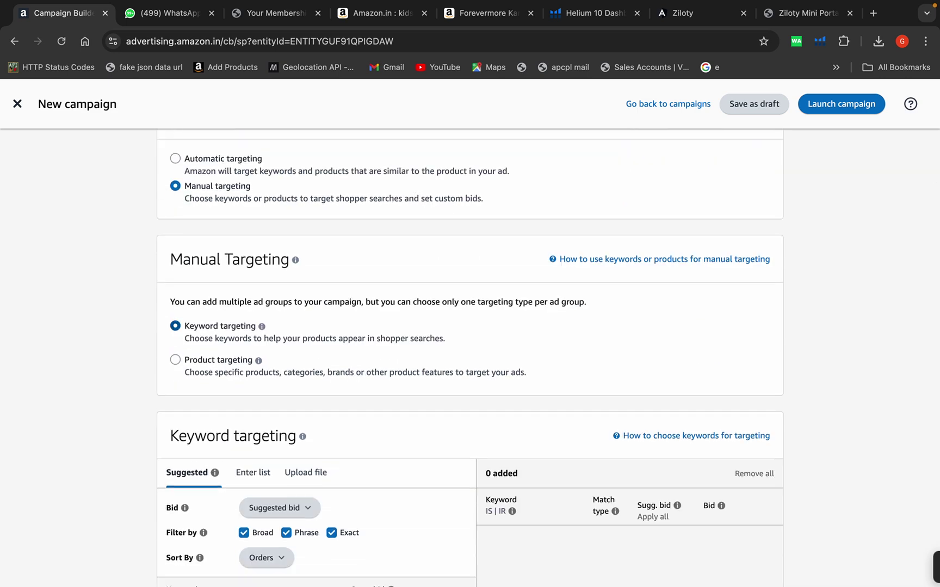
scroll(470, 357, down, 3)
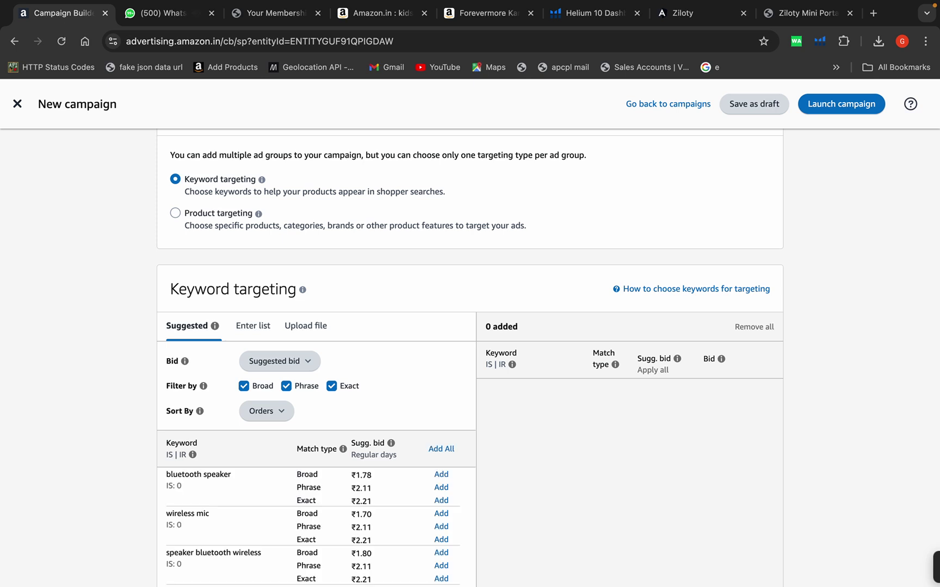
Switch keyword targeting to a manually entered list and keep only the Exact match type enabled.
click(253, 325)
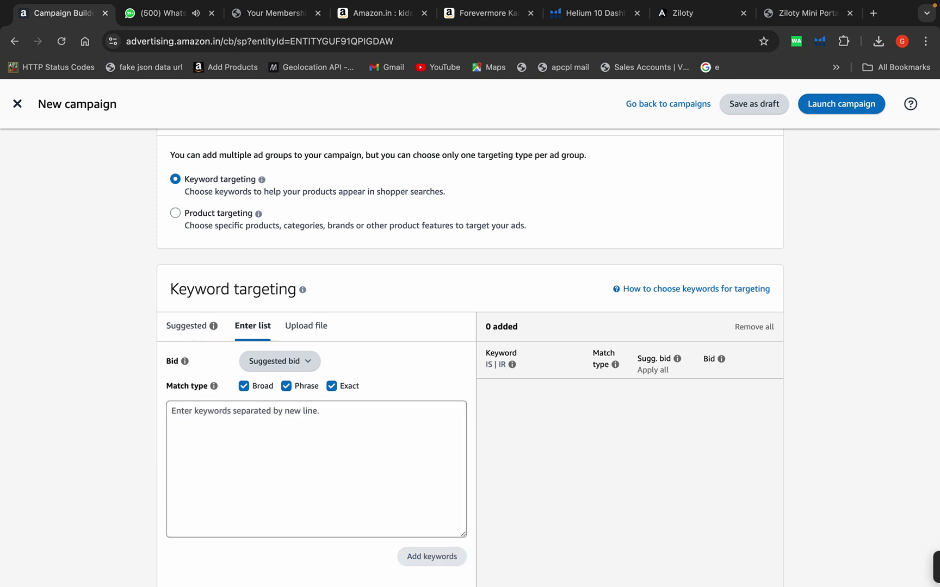
click(243, 386)
click(286, 386)
click(171, 411)
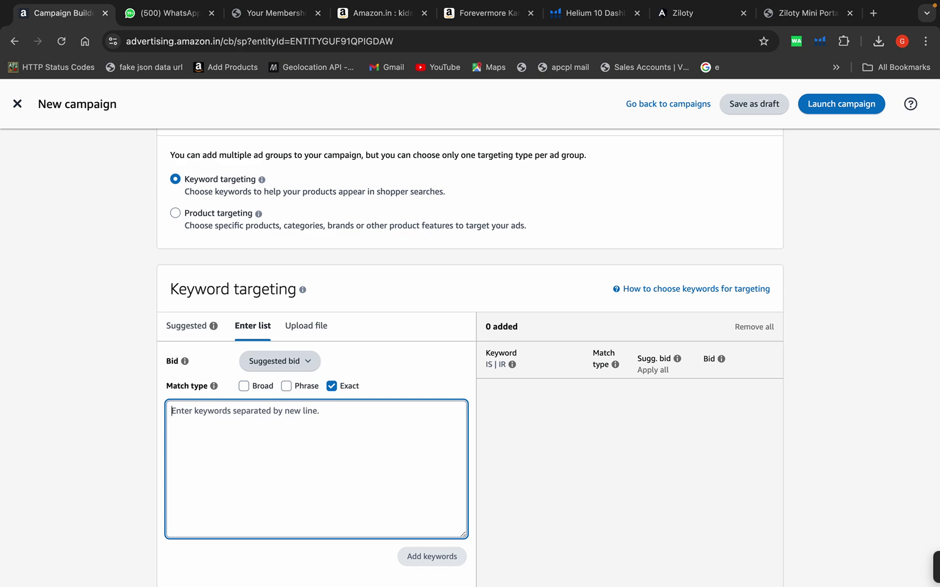
Switch to WPS Office and copy all filtered keyword phrases from cell A2 down, leaving out the header.
mouse_move(647, 577)
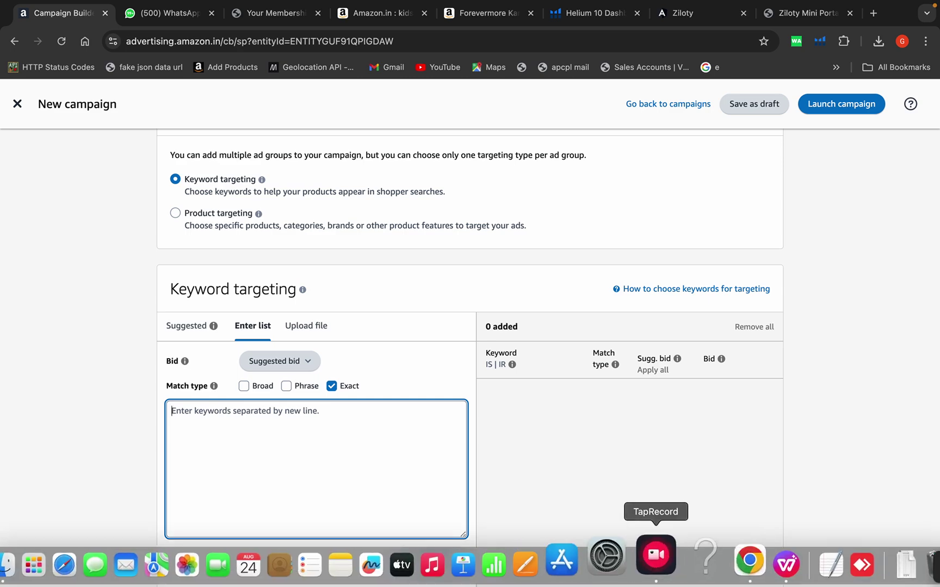
mouse_move(745, 573)
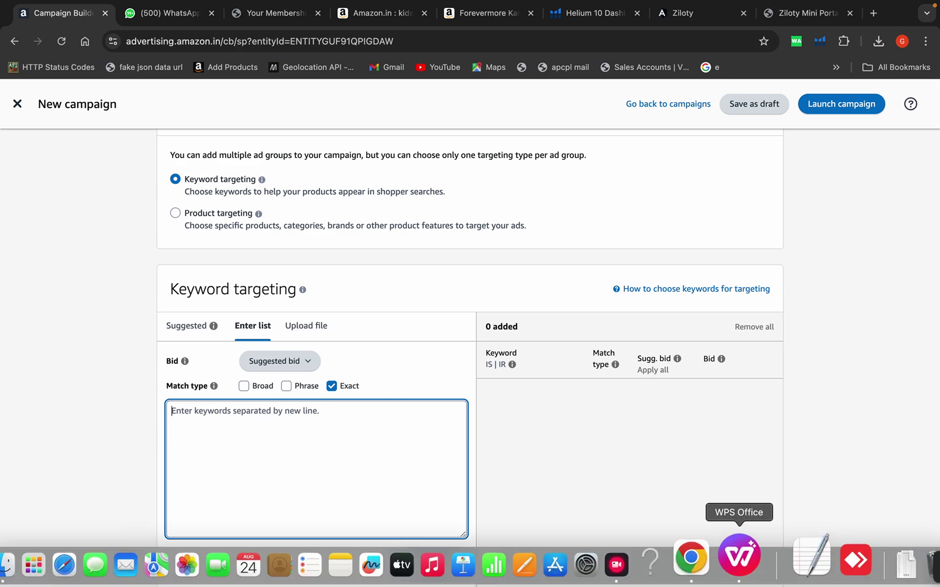
click(745, 554)
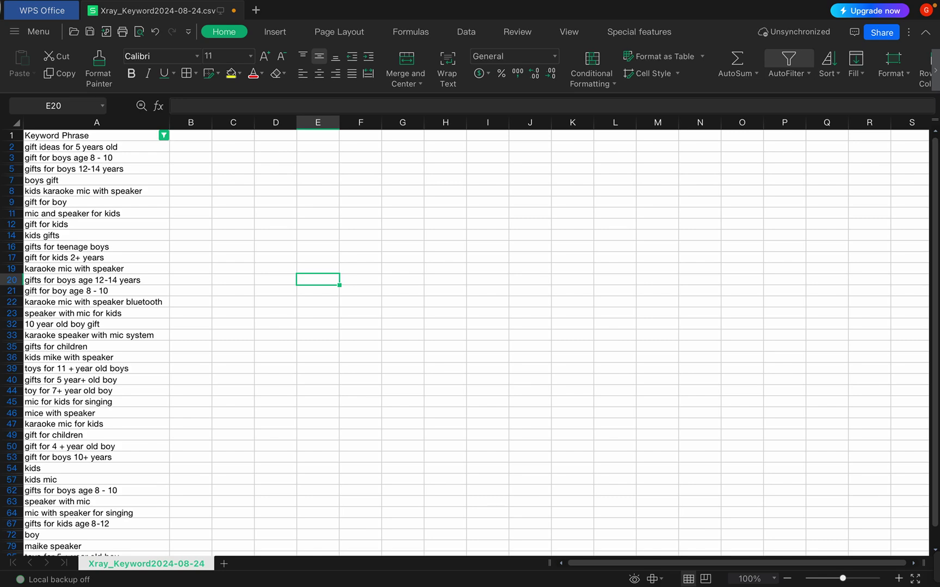
click(96, 146)
key(super+shift+Down)
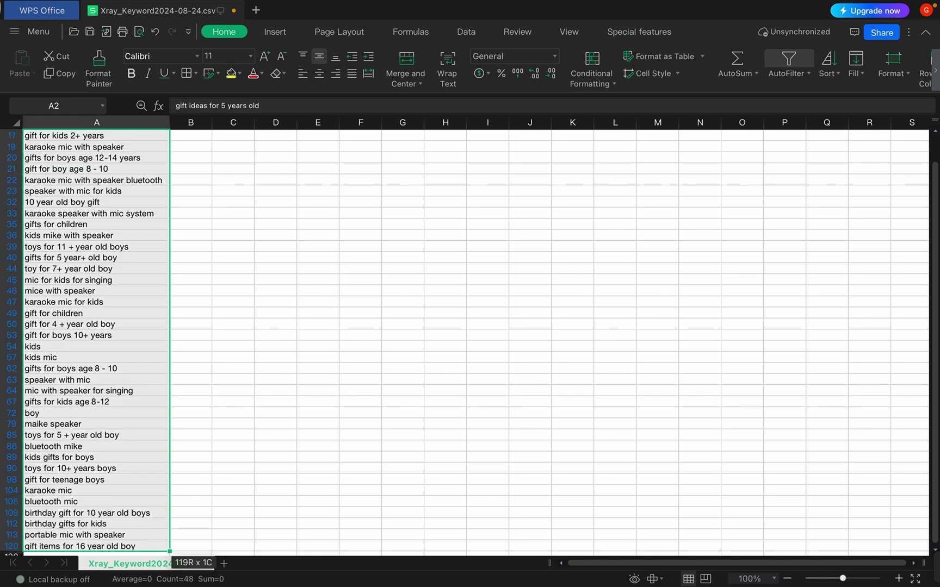
key(super+c)
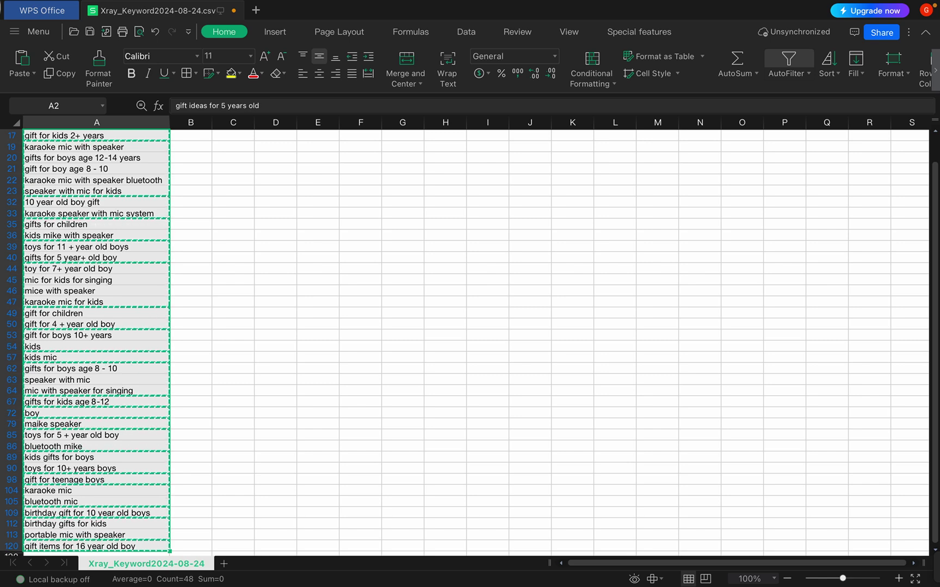
Return to the campaign in Google Chrome and paste the copied keywords into the keyword list.
mouse_move(625, 565)
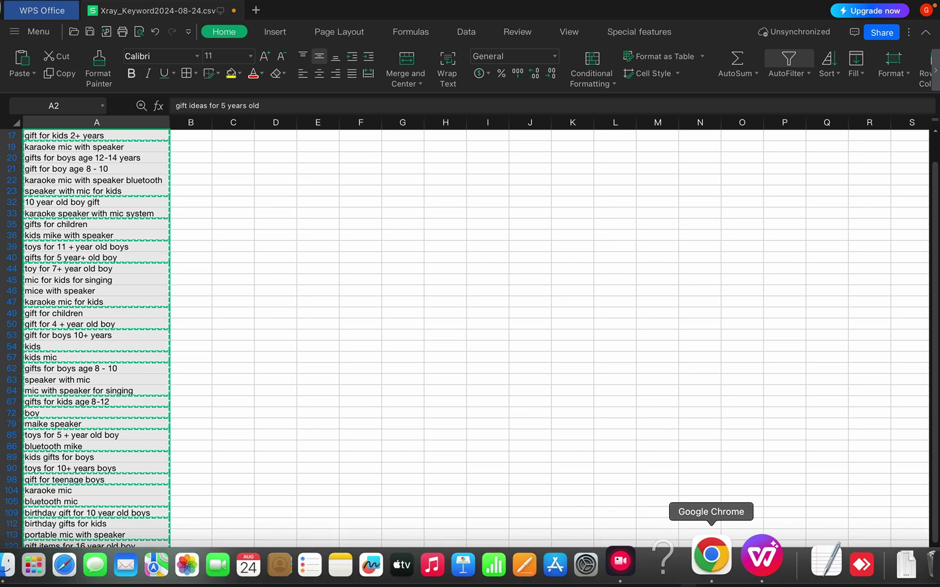
click(720, 552)
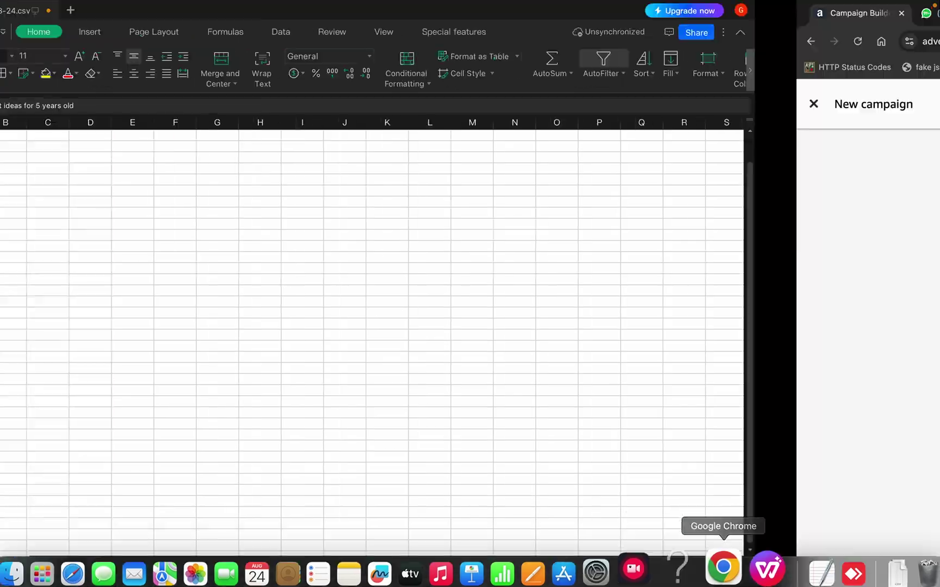
key(super+v)
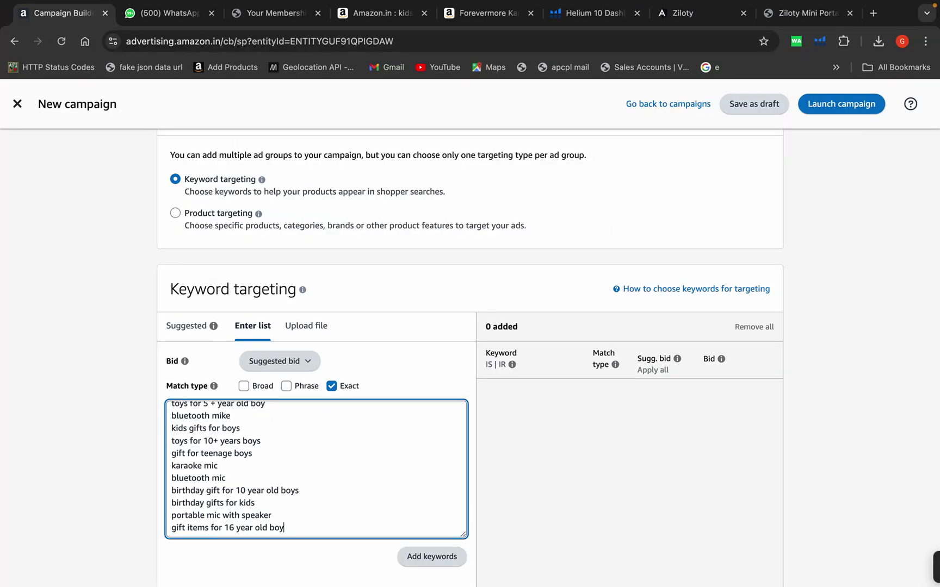
Delete the single-word keyword "kids" from the pasted list and add the remaining keywords to the targeting.
scroll(316, 469, up, 15)
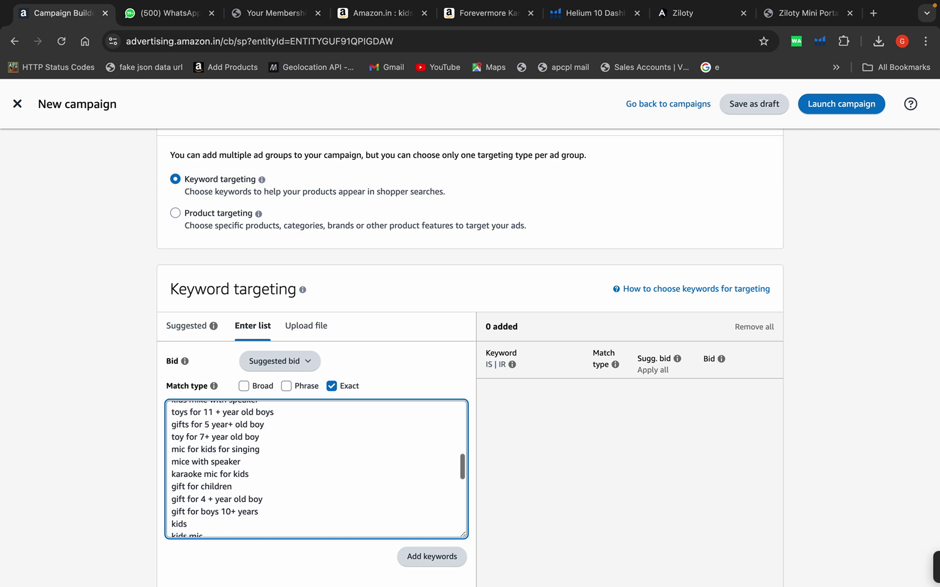
scroll(316, 469, down, 10)
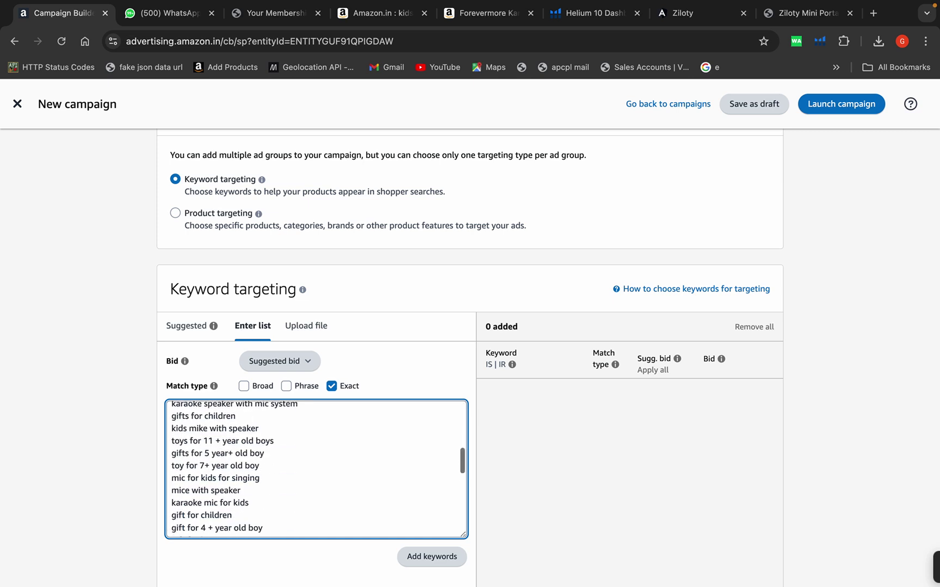
scroll(316, 468, down, 3)
drag(187, 454, 171, 454)
key(BackSpace)
key(BackSpace)
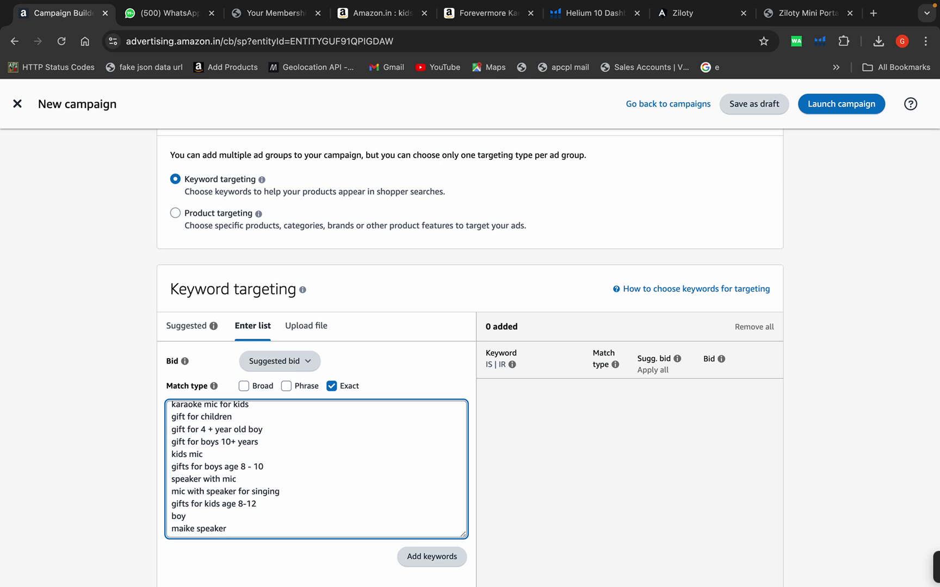
click(432, 556)
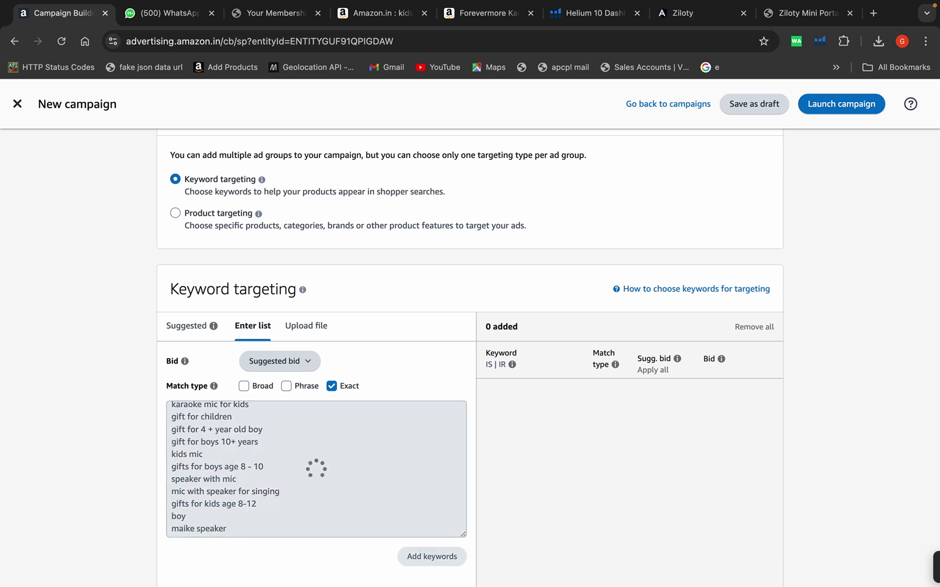
Review the suggested bids of the added keywords and remove the keyword "kids gifts".
scroll(470, 359, down, 3)
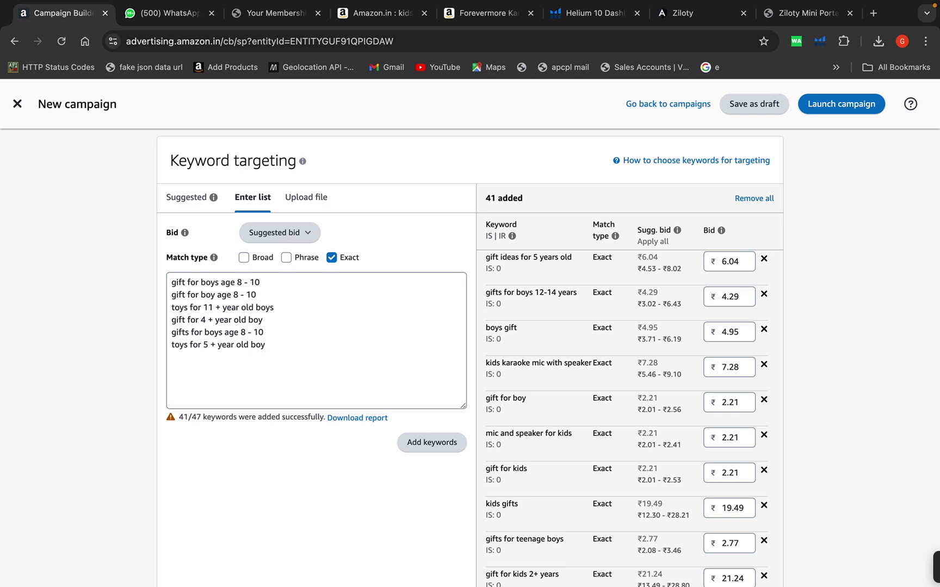
drag(572, 257, 485, 257)
click(485, 257)
scroll(629, 419, down, 1)
scroll(626, 419, down, 1)
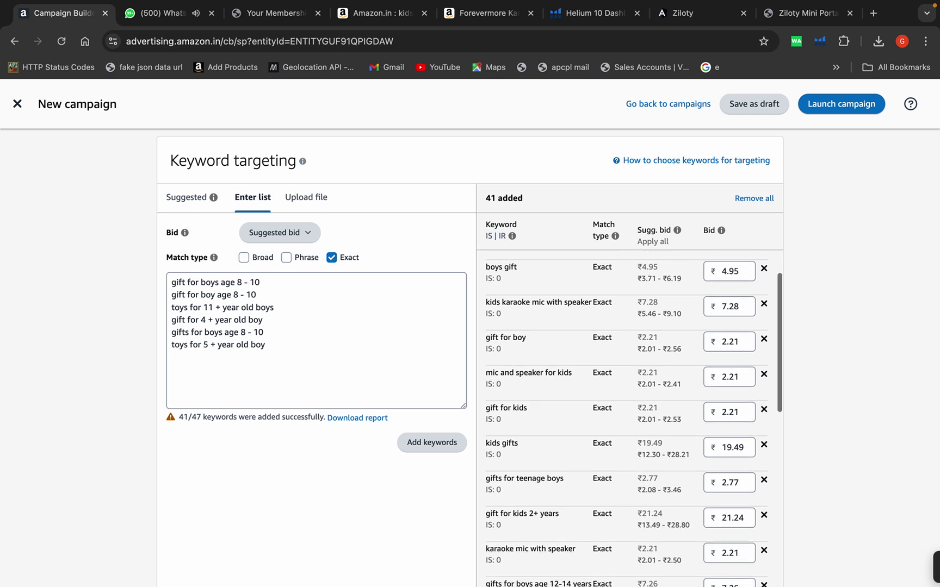
scroll(625, 418, up, 1)
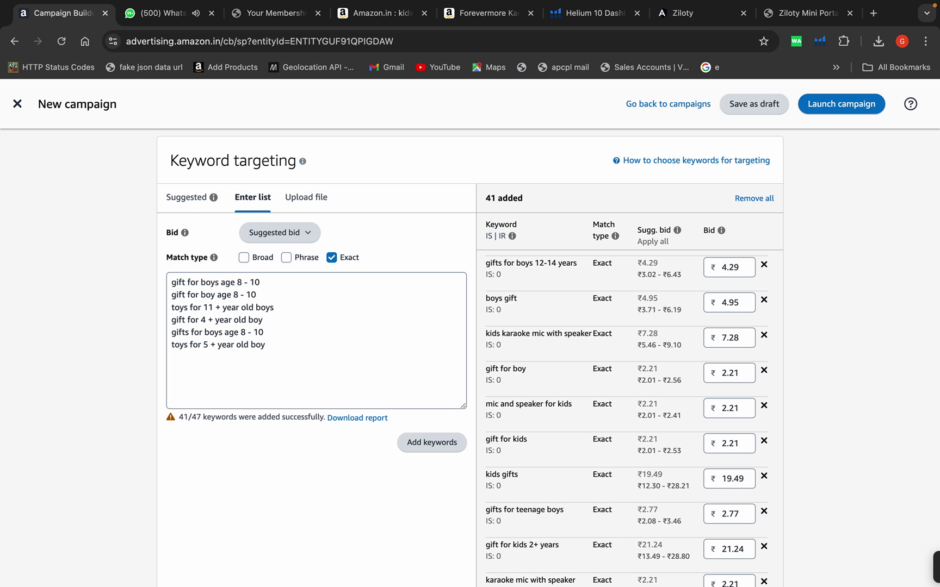
scroll(625, 419, down, 4)
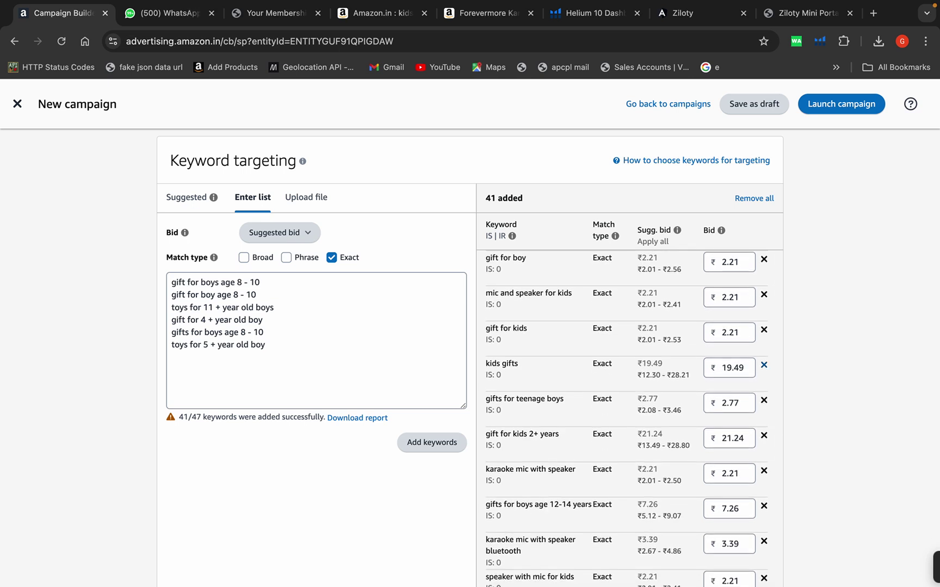
click(763, 365)
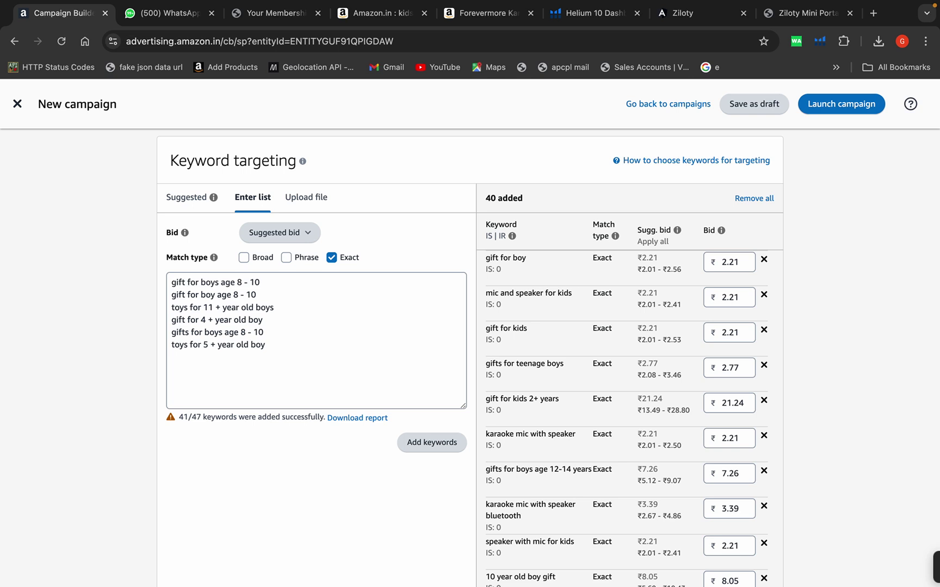
Remove the keyword "gift for kids 2+ years" from the added keywords.
scroll(633, 419, down, 1)
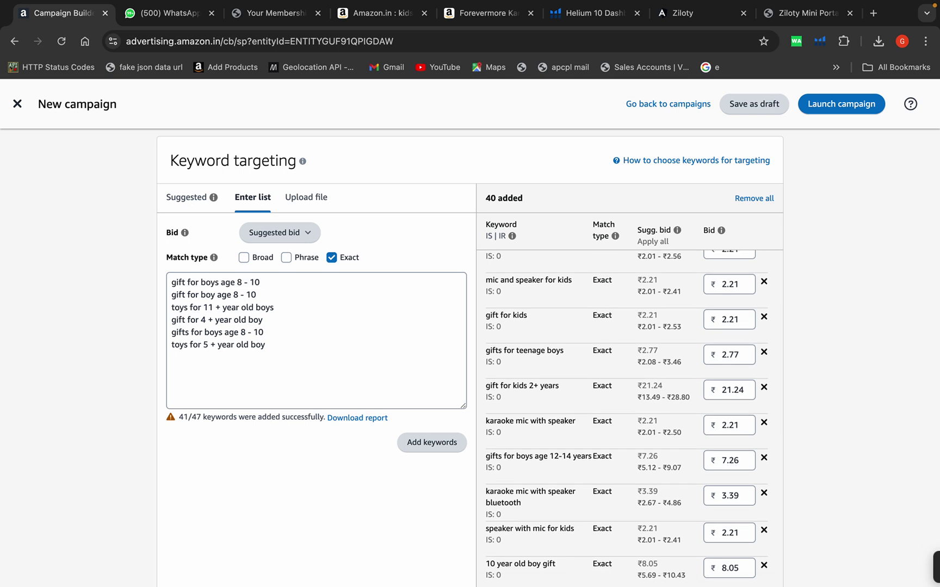
scroll(634, 419, down, 3)
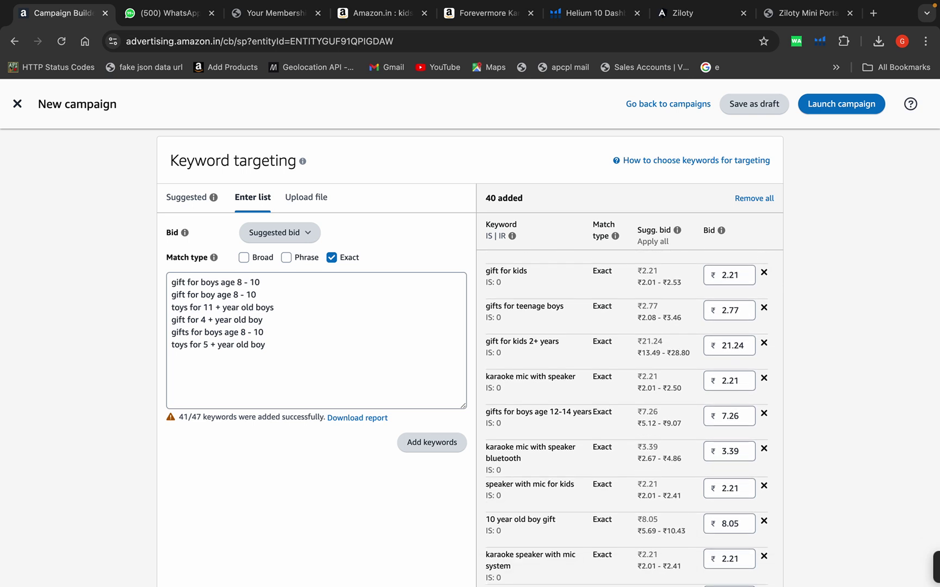
click(763, 342)
Remove the keyword "gifts for kids age 8-12" from the added keywords.
scroll(763, 342, down, 3)
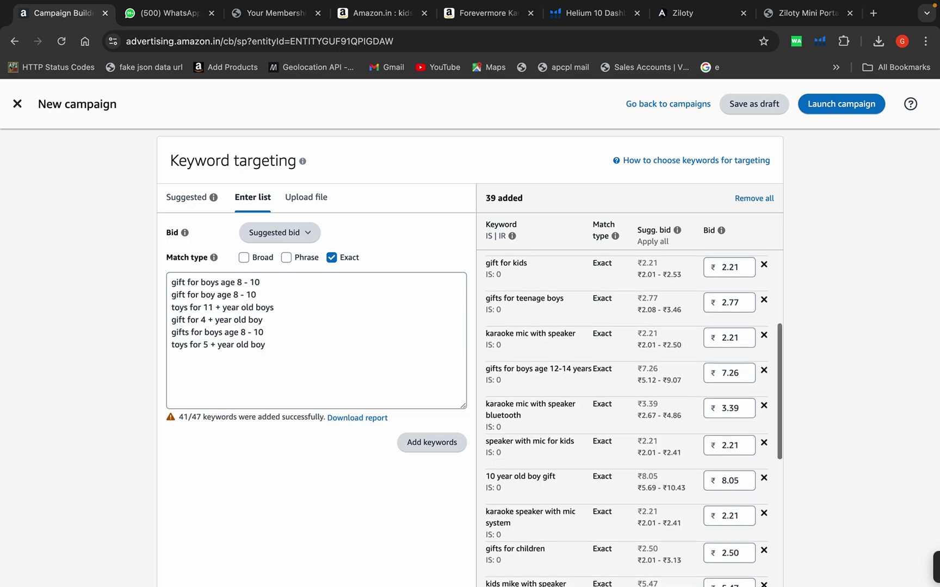
scroll(626, 418, down, 5)
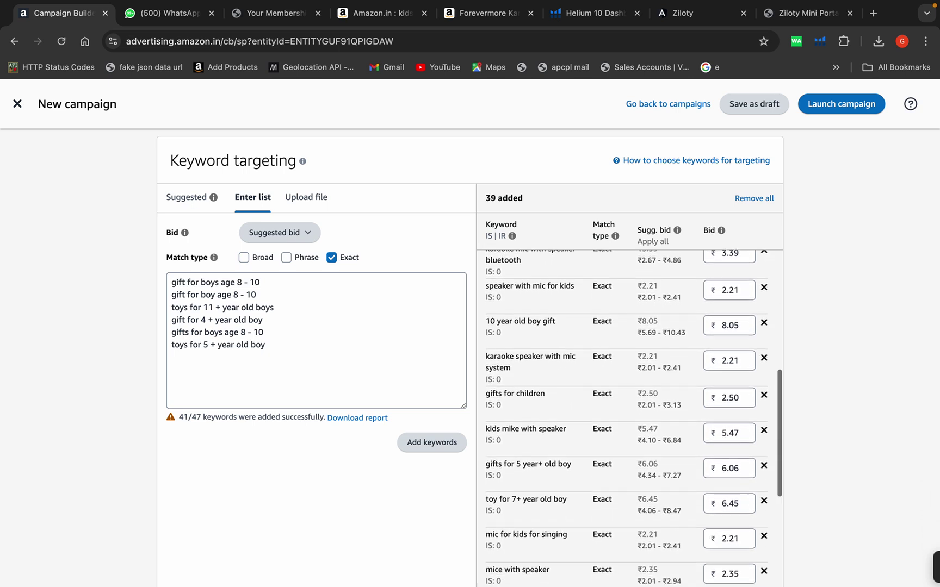
scroll(625, 418, down, 5)
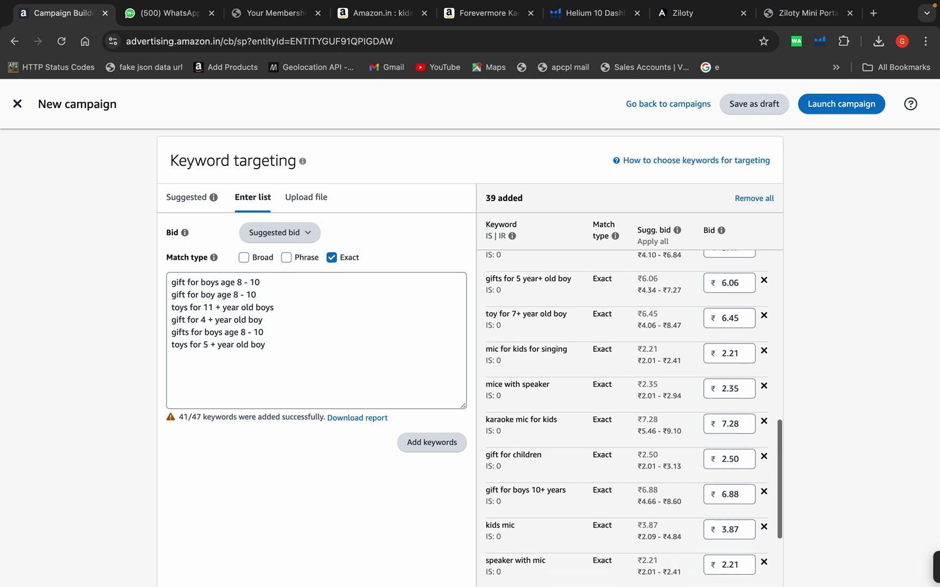
scroll(625, 419, down, 3)
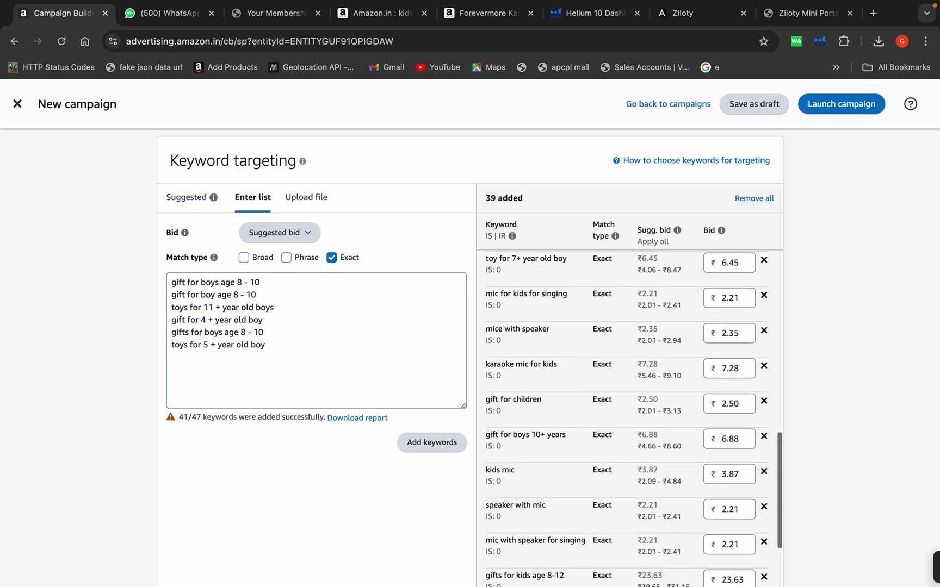
scroll(625, 419, down, 3)
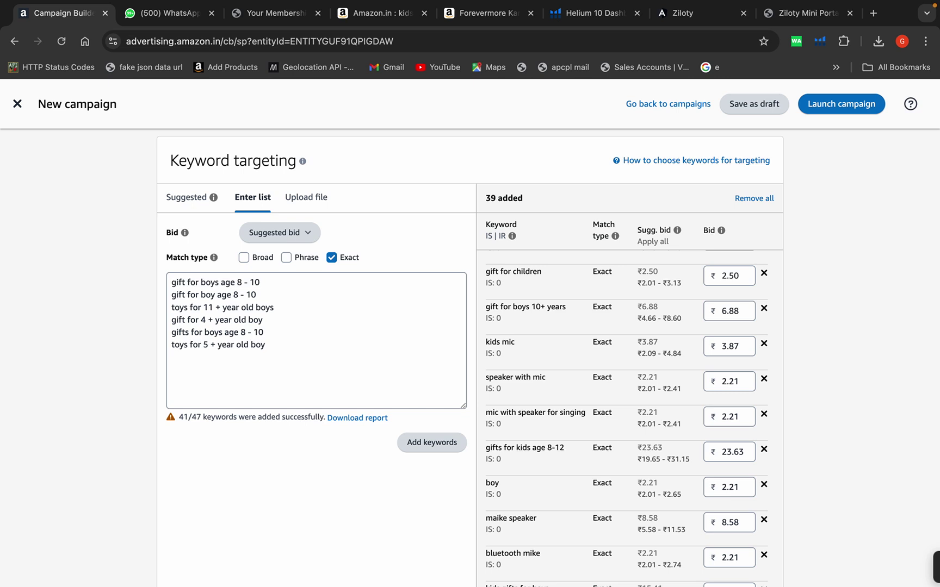
click(763, 450)
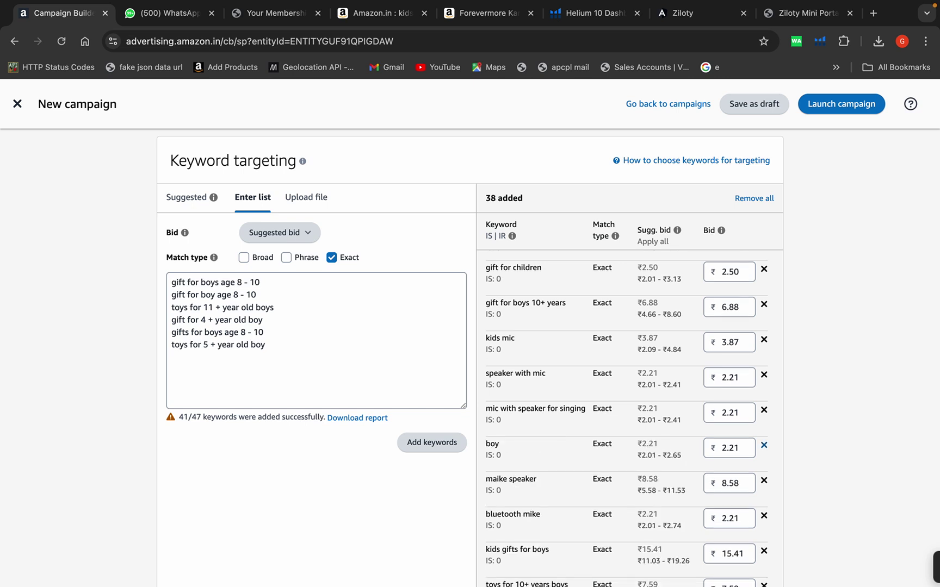
Set the bid for the keyword "kids gifts for boys" to ₹3.00.
scroll(707, 418, down, 3)
scroll(625, 419, down, 3)
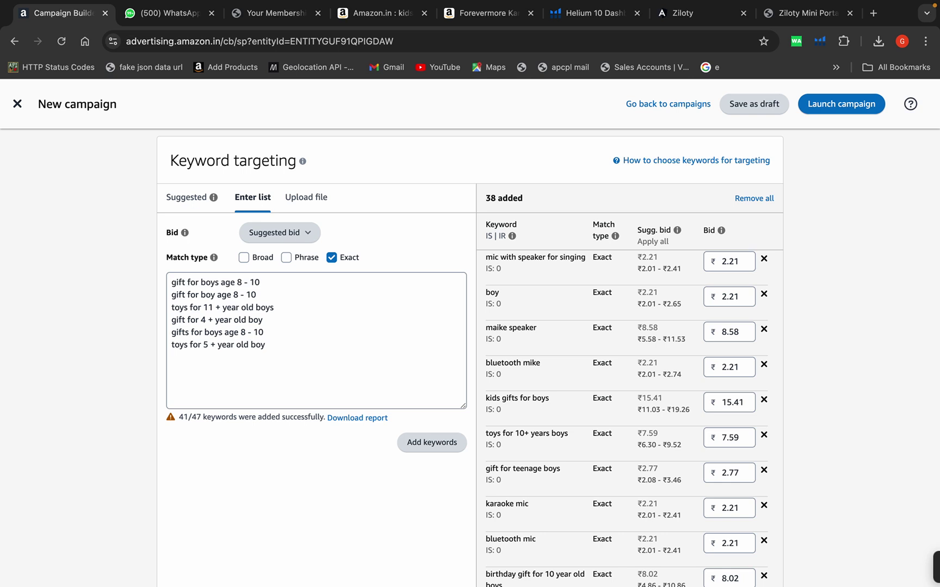
double_click(731, 402)
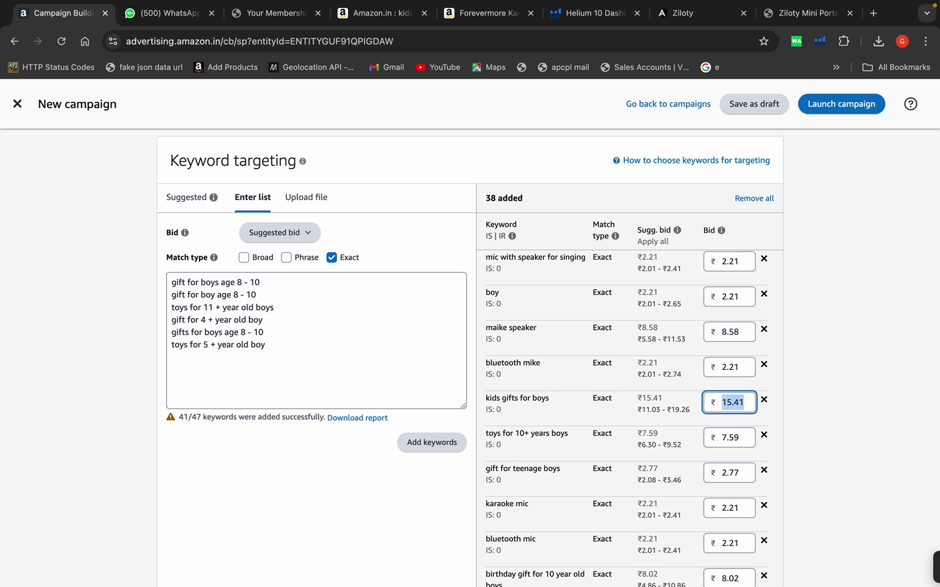
text(3.00)
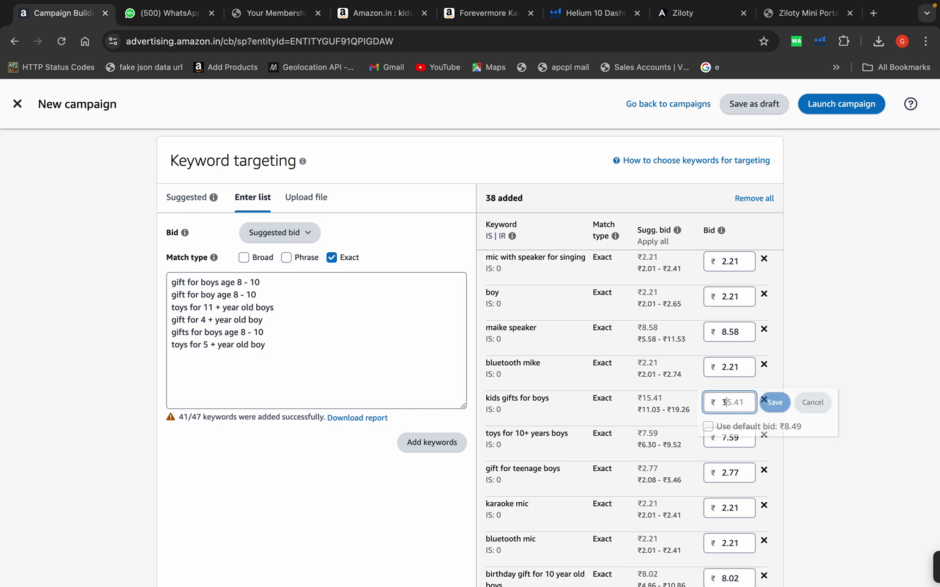
click(770, 411)
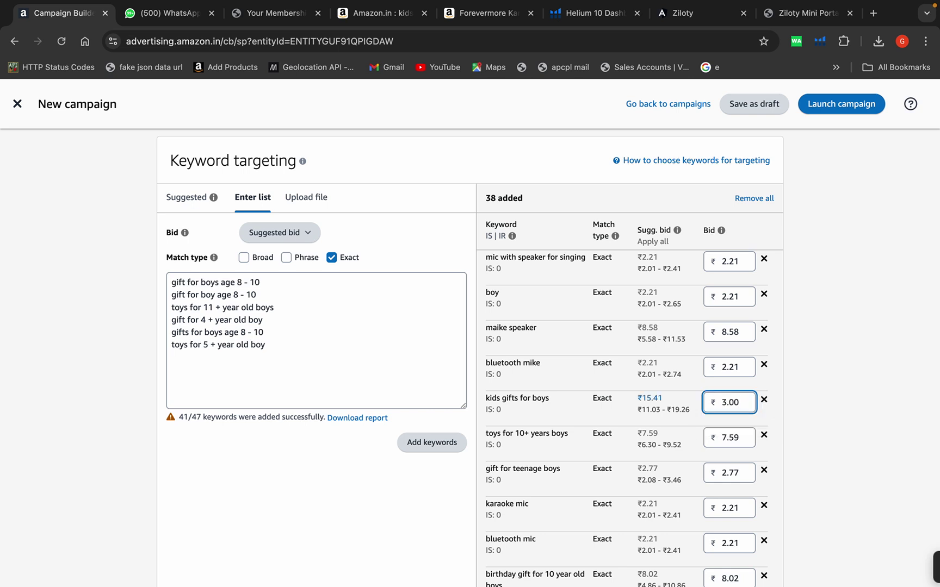
Remove the keyword "birthday gifts for kids" and return to the start of the added keywords.
scroll(634, 419, down, 3)
scroll(633, 381, down, 3)
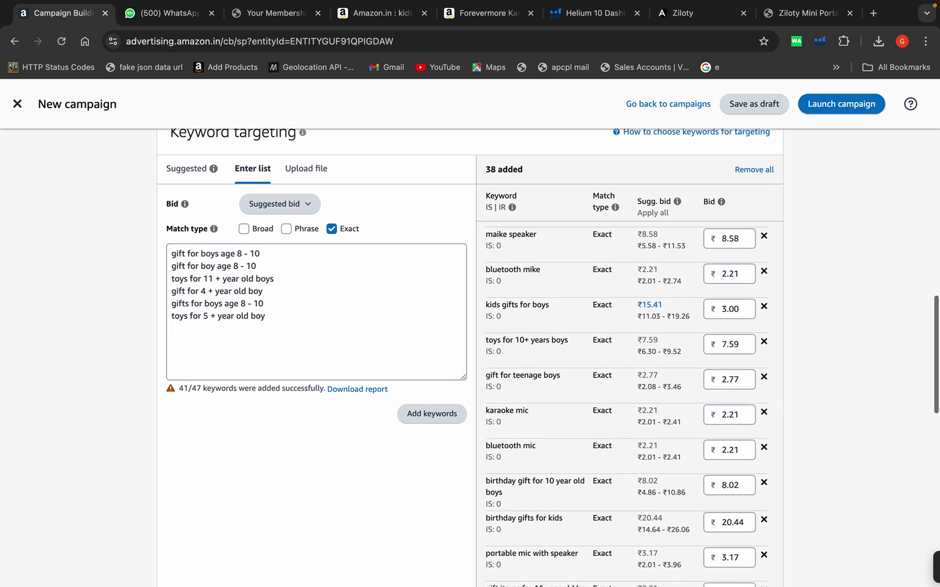
scroll(629, 338, down, 1)
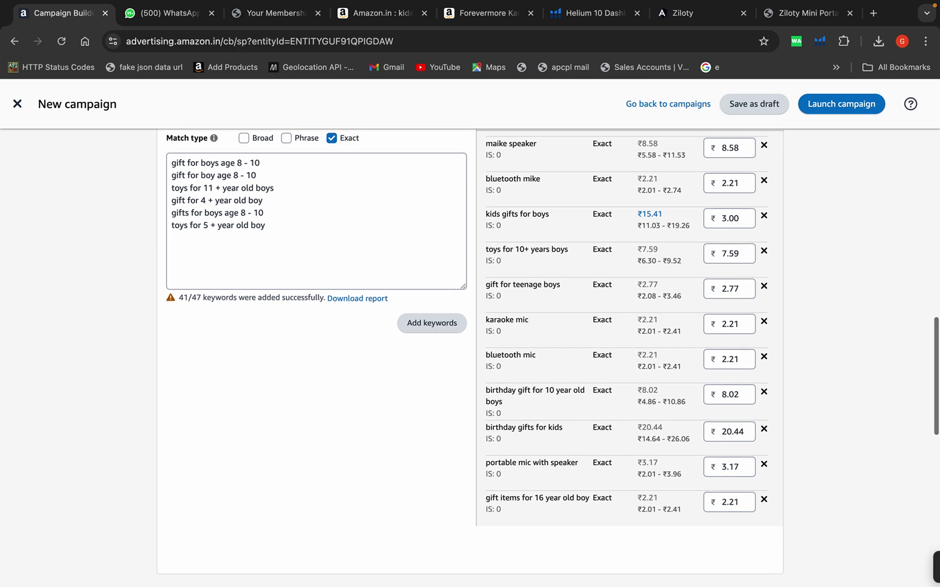
scroll(625, 326, up, 2)
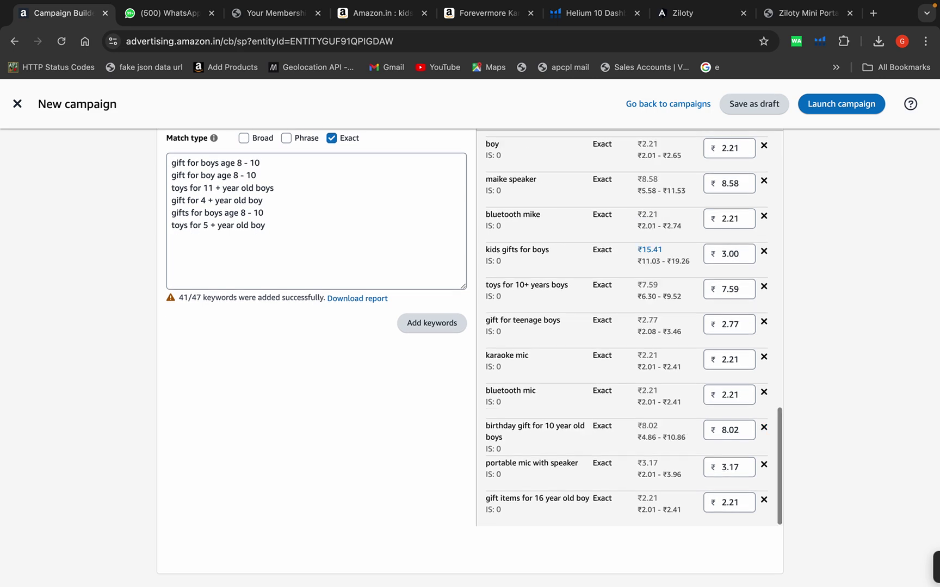
scroll(625, 326, up, 1)
scroll(625, 327, up, 10)
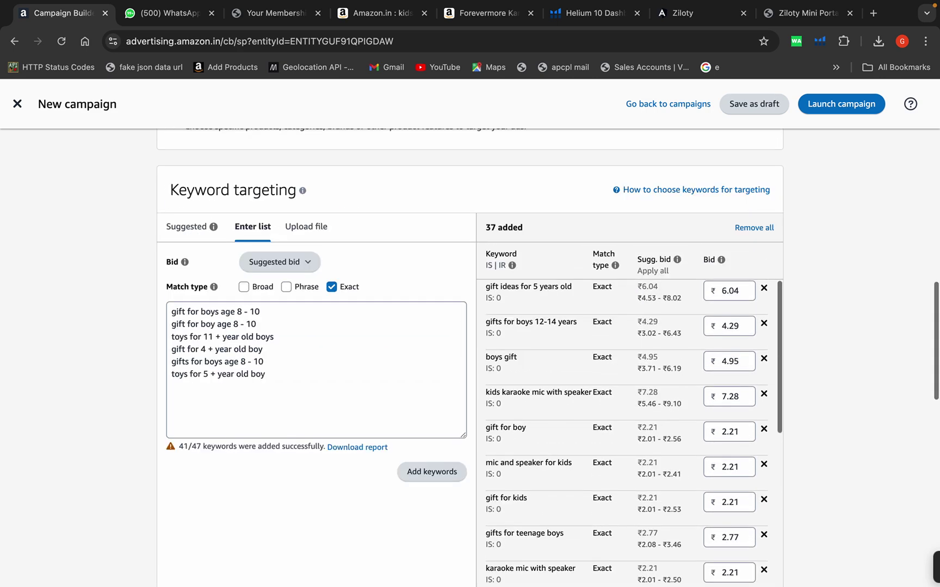
Review the remaining exact-match keywords and their bids in the added keywords list.
scroll(626, 516, down, 3)
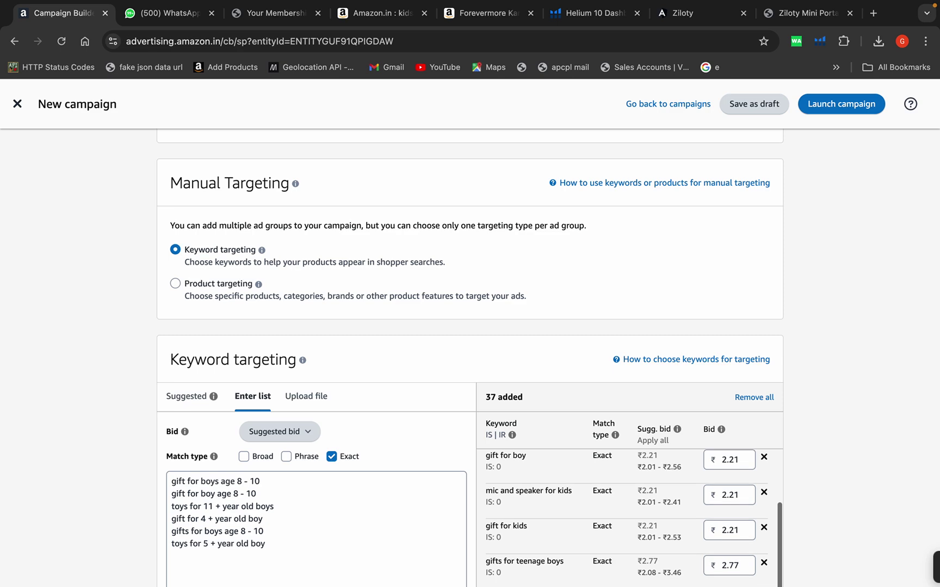
scroll(469, 363, down, 2)
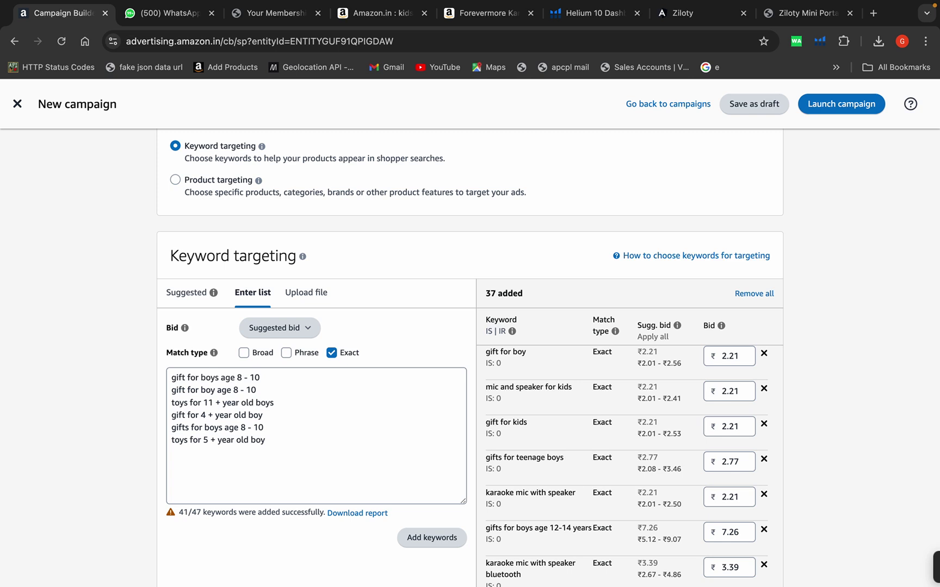
scroll(625, 466, down, 3)
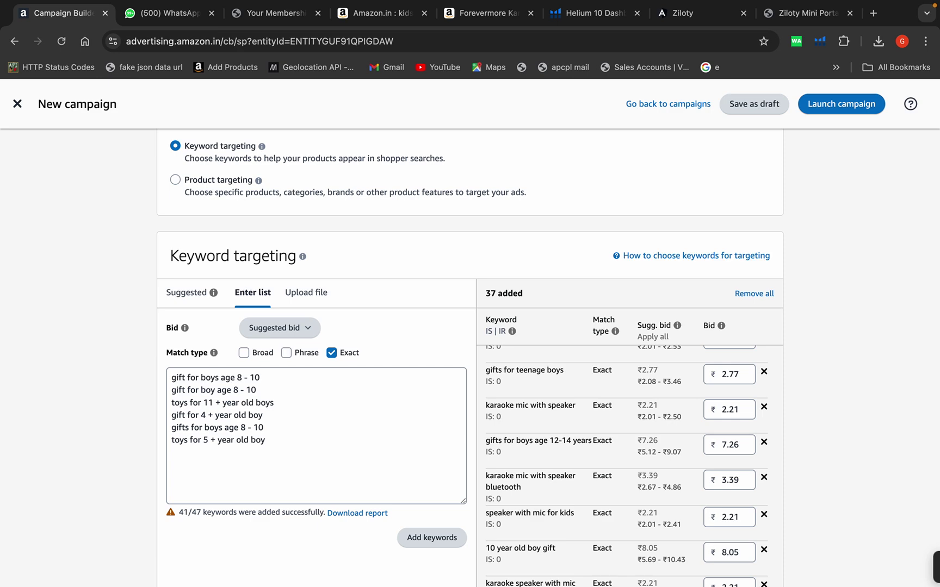
scroll(625, 462, down, 10)
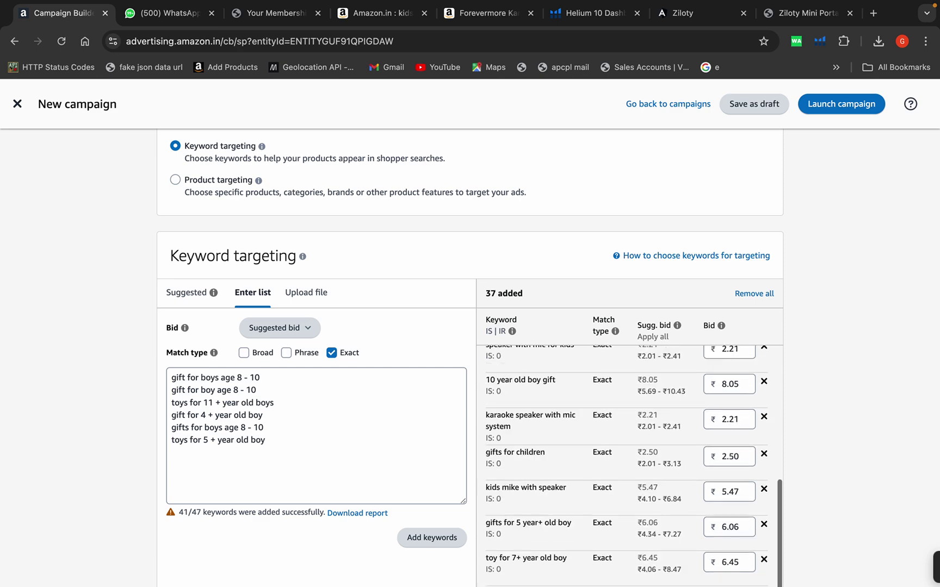
scroll(626, 462, down, 4)
scroll(470, 357, down, 4)
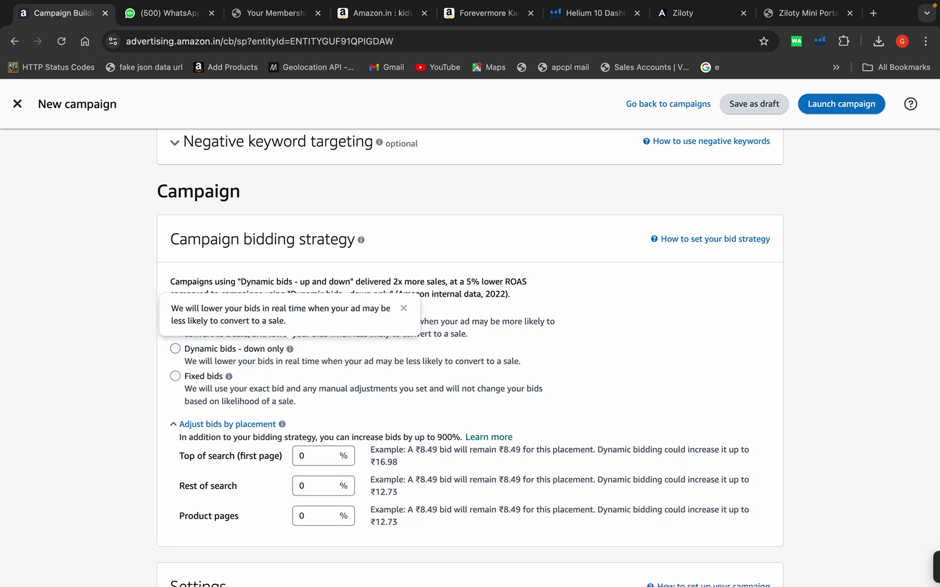
Try the down-only dynamic and fixed bidding strategies, ending with "Dynamic bids - up and down" selected.
click(175, 349)
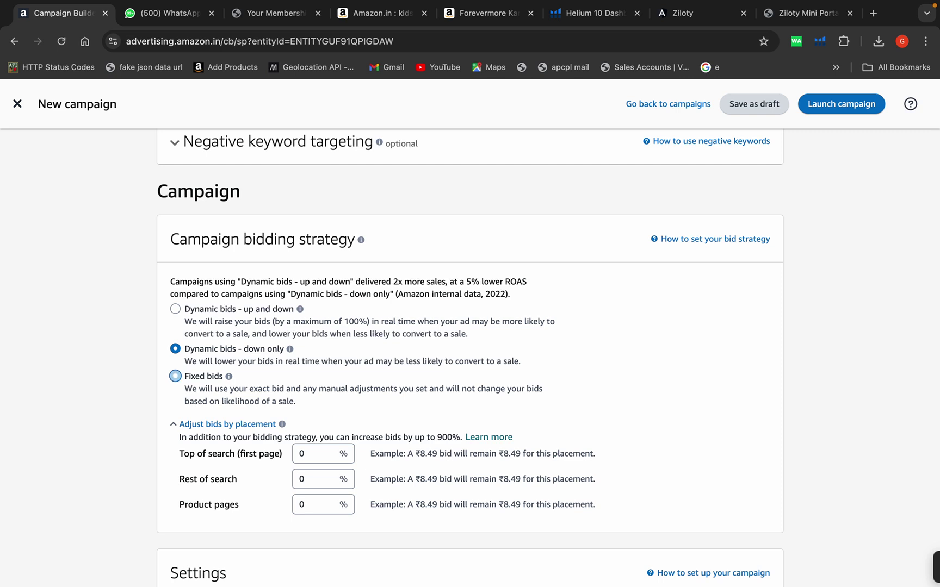
click(175, 376)
click(175, 308)
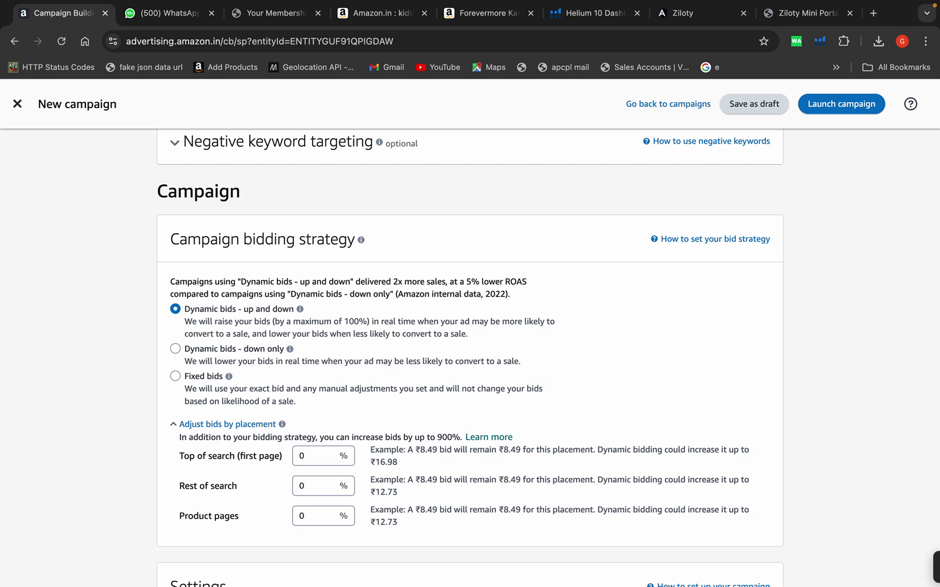
Set the placement bid adjustment for Top of search (first page) to 10%.
scroll(470, 359, down, 5)
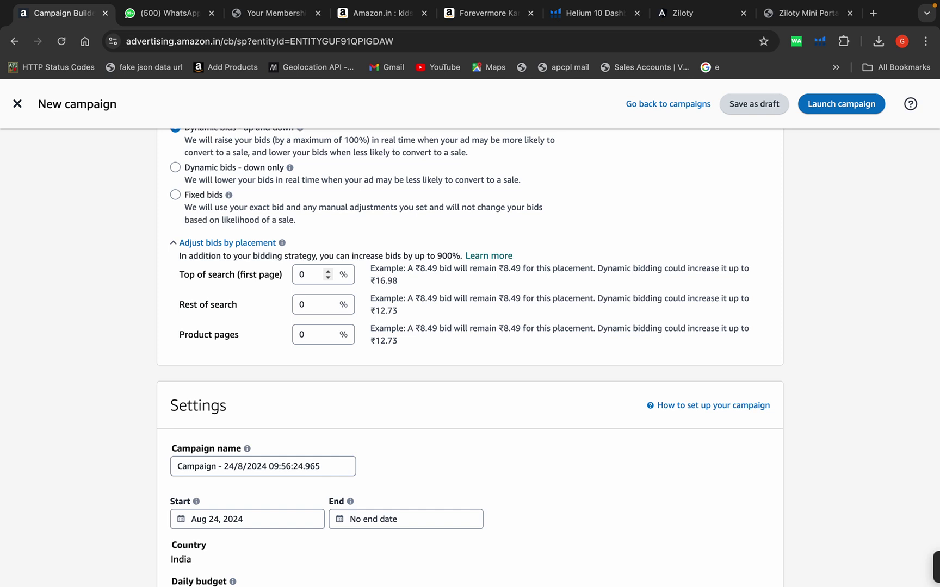
double_click(303, 274)
text(10)
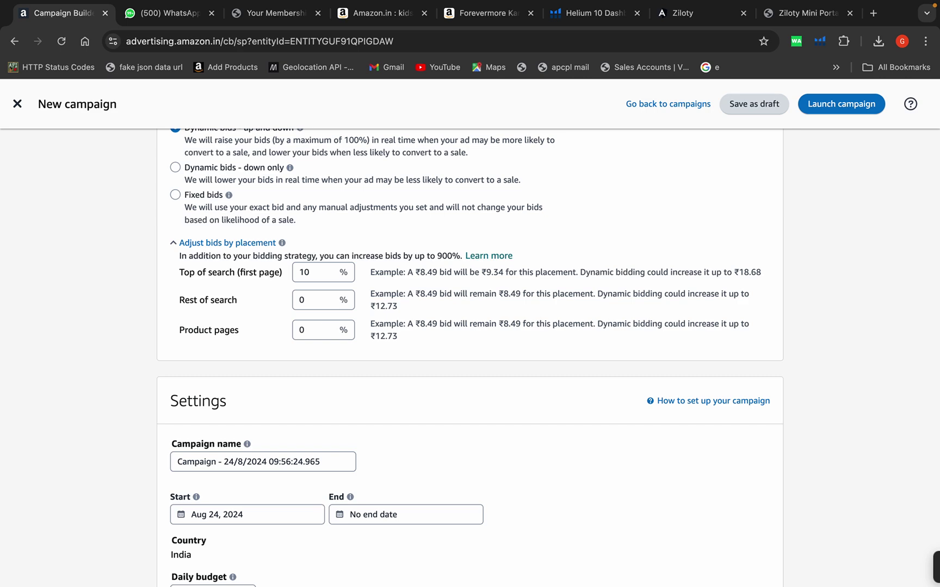
Close the Xray keyword results, examine the Forevermore karaoke machine's Amazon listing and related sponsored products, and return to the campaign being created.
click(486, 12)
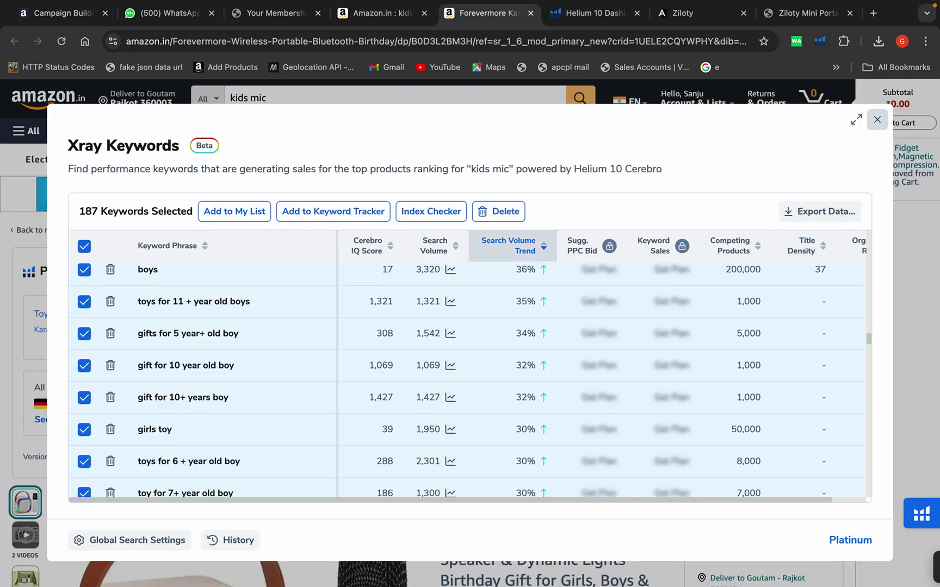
click(877, 119)
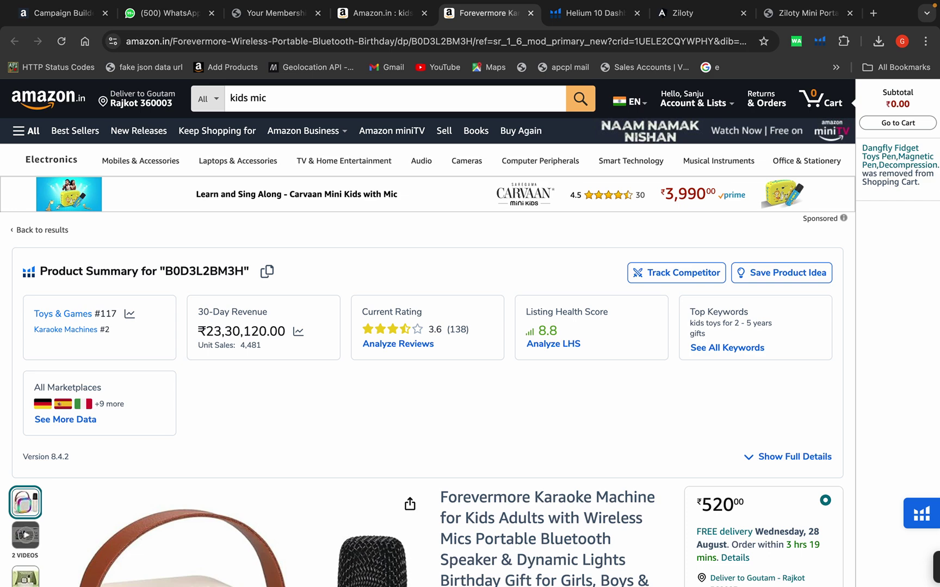
scroll(428, 335, down, 3)
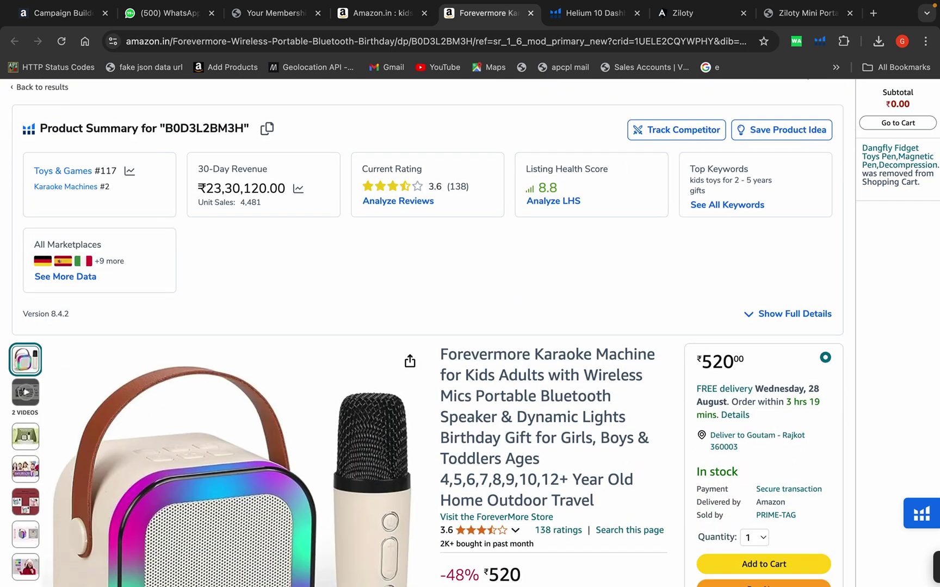
scroll(427, 336, down, 3)
scroll(427, 336, down, 12)
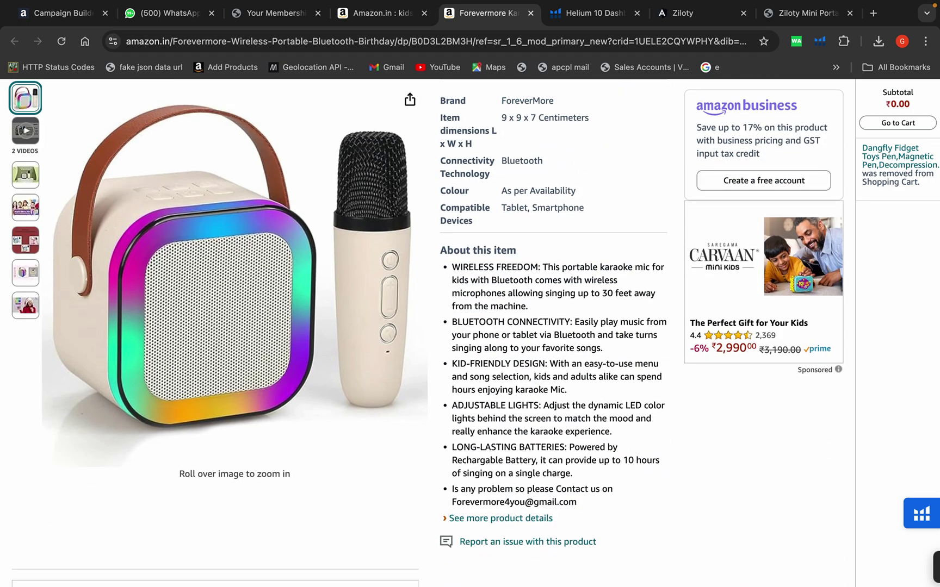
scroll(427, 335, down, 8)
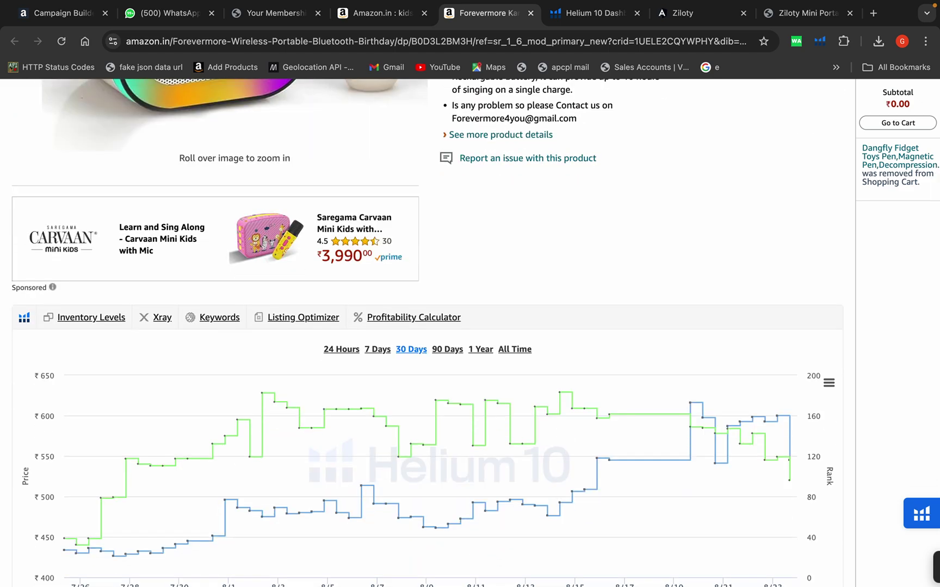
scroll(428, 335, down, 11)
scroll(479, 426, down, 6)
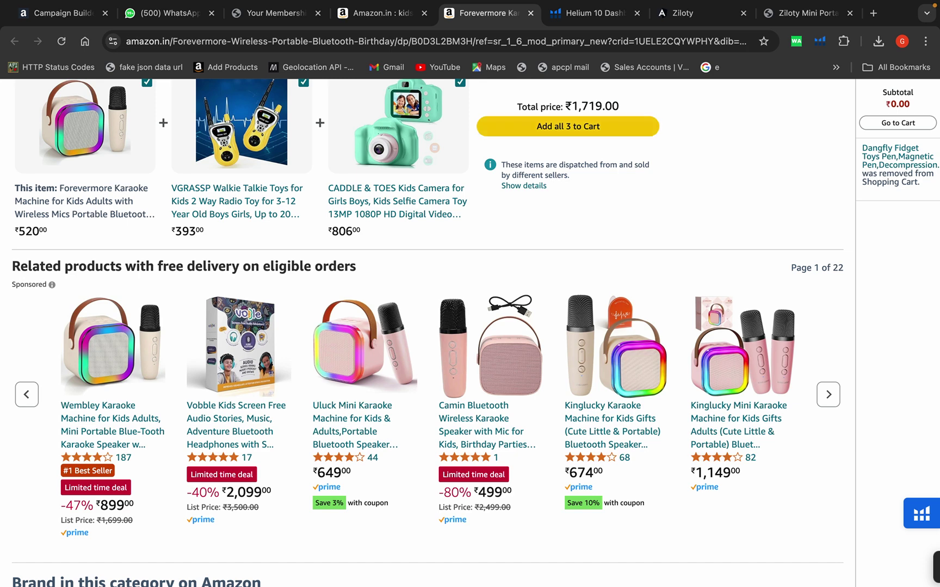
click(594, 12)
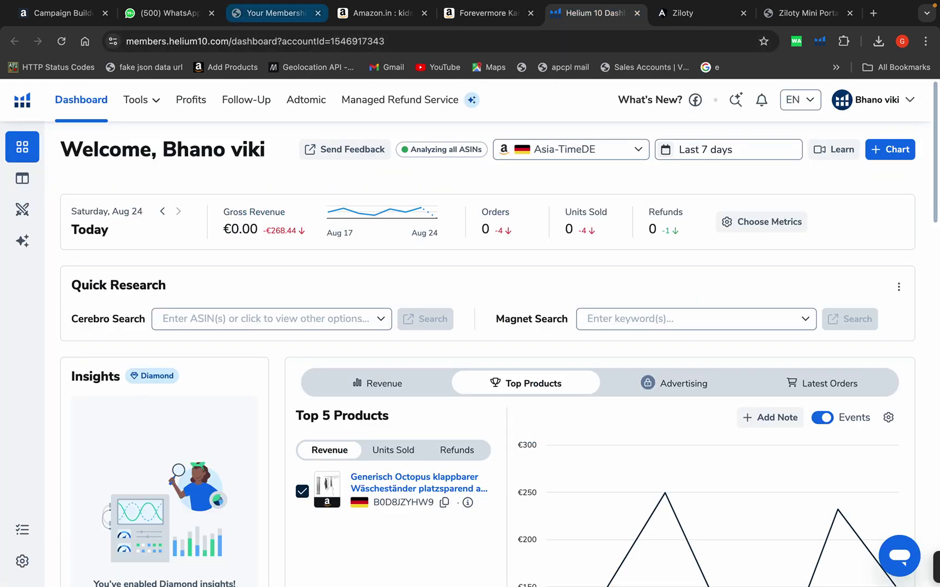
click(57, 13)
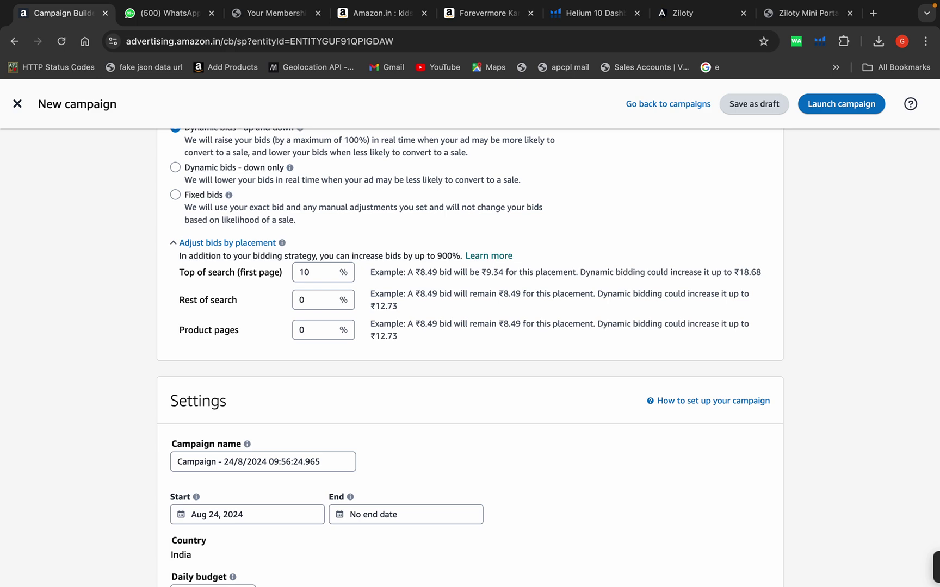
Name the campaign "kids mic manual targeting".
scroll(470, 343, down, 2)
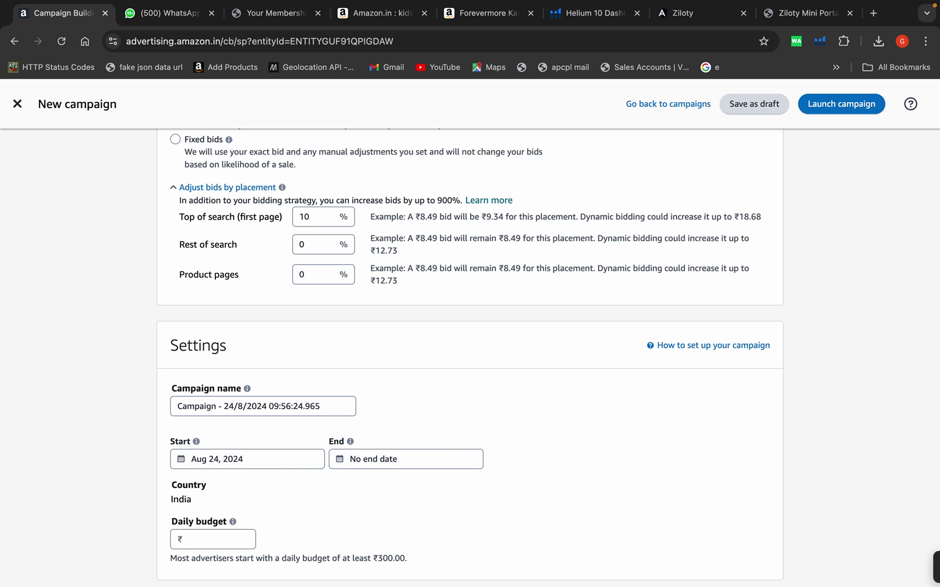
drag(320, 406, 176, 406)
text(kids)
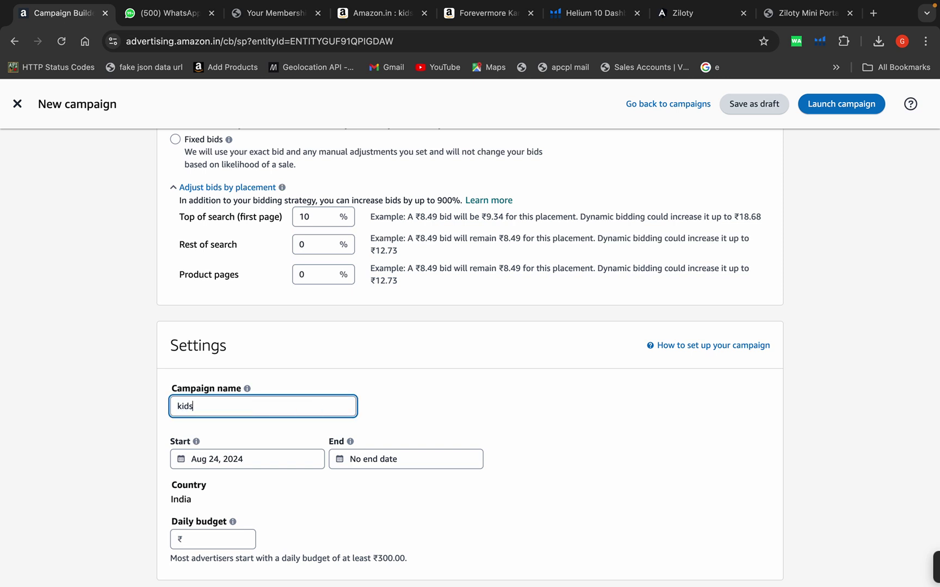
text( mic ma)
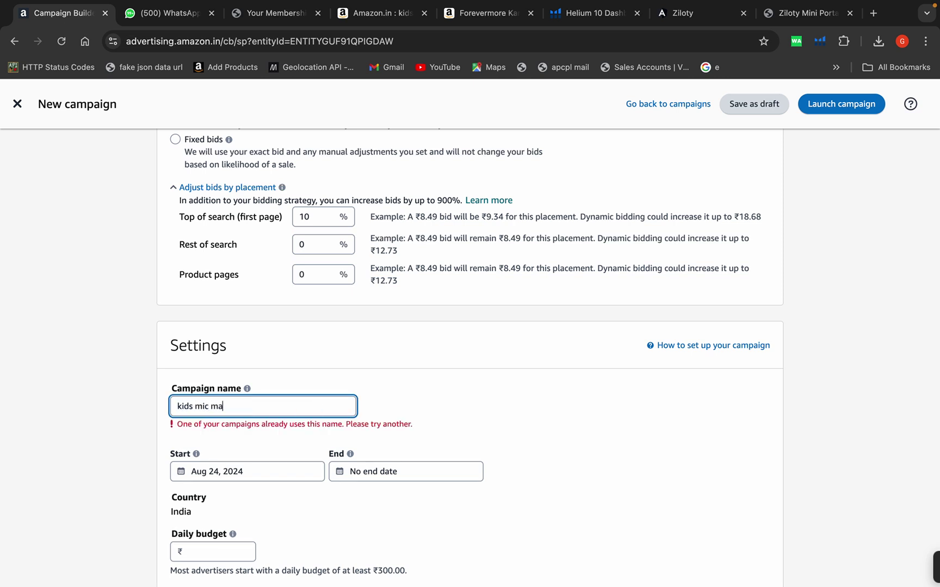
text(nual targeting)
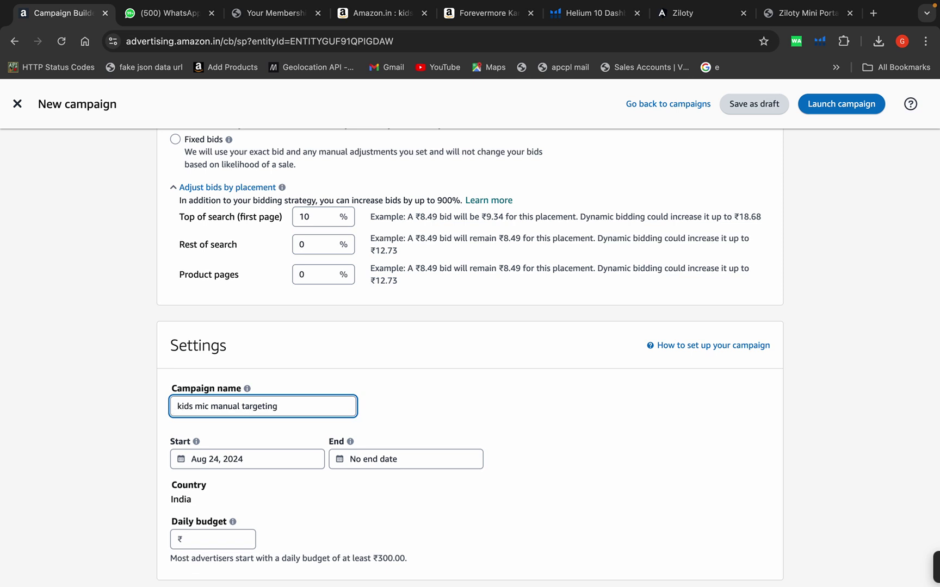
Set the campaign's daily budget to ₹150.00.
scroll(470, 354, down, 5)
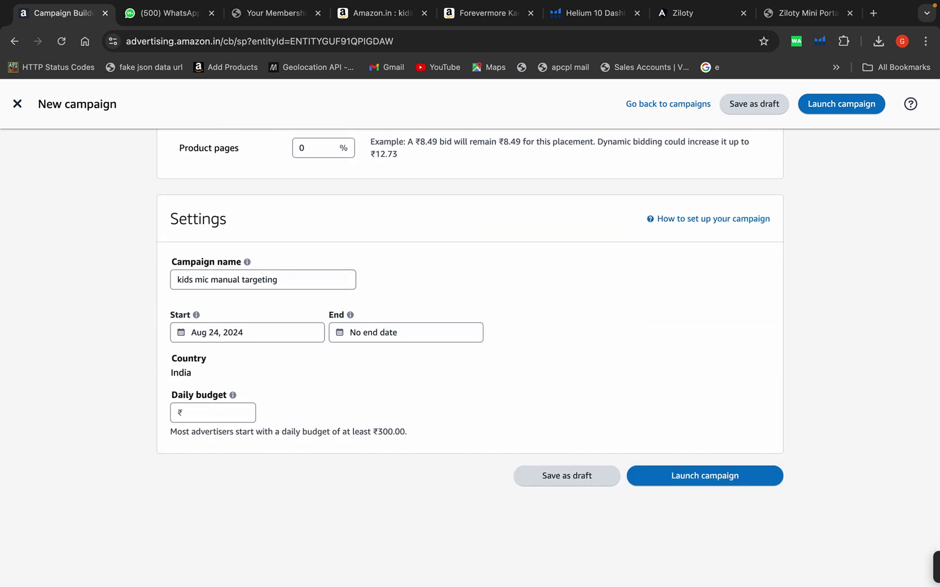
click(212, 413)
text(1)
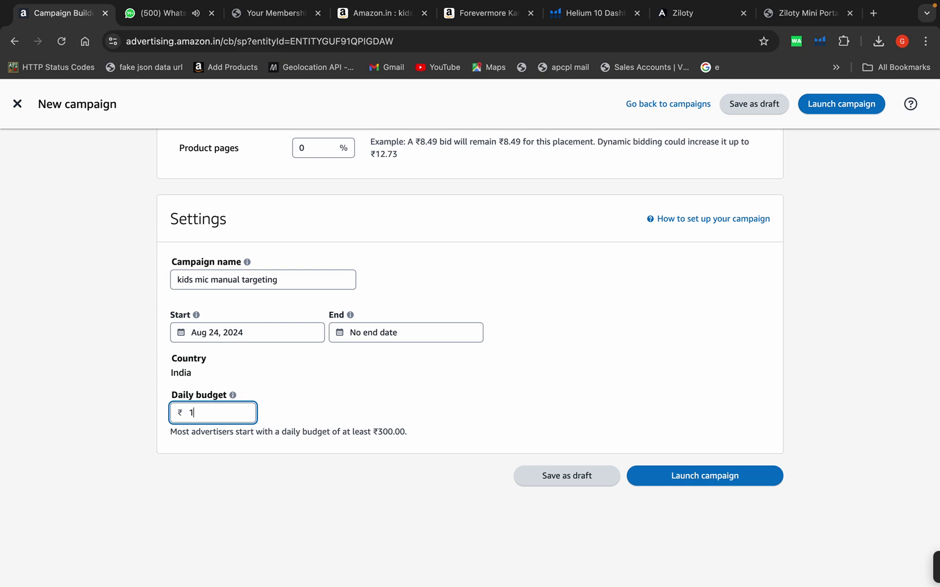
text(50)
key(Tab)
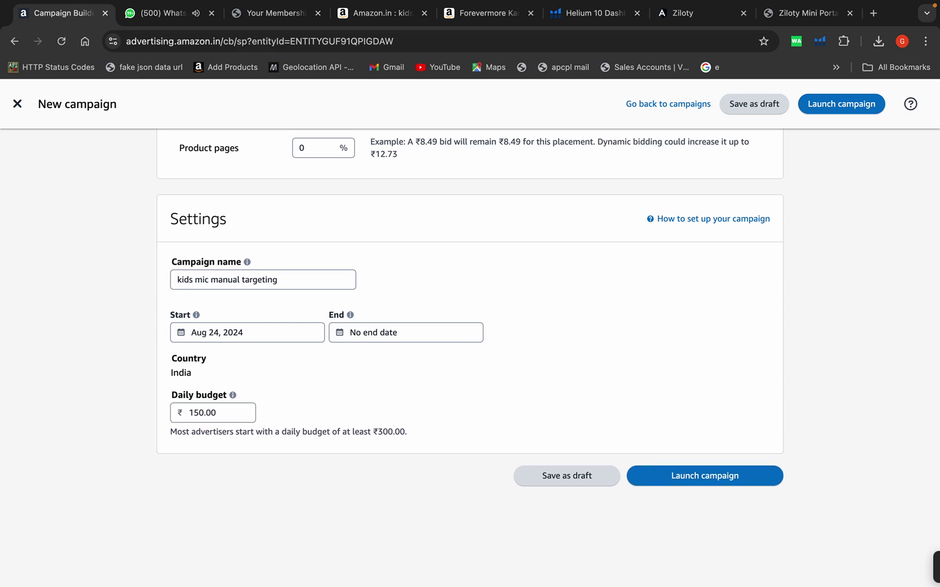
Check the ad group, products and campaign settings once more and launch the campaign.
scroll(469, 359, down, 2)
scroll(470, 359, up, 10)
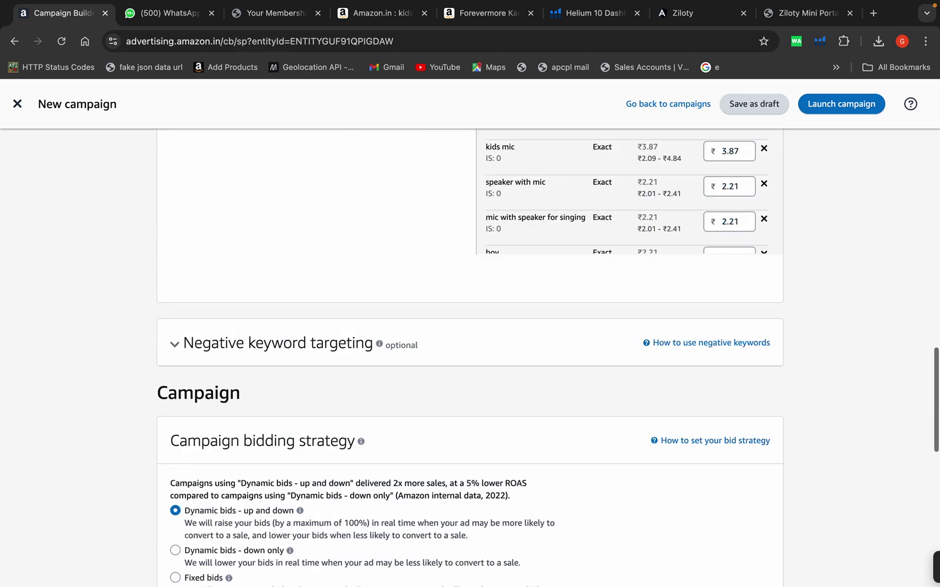
scroll(470, 359, up, 10)
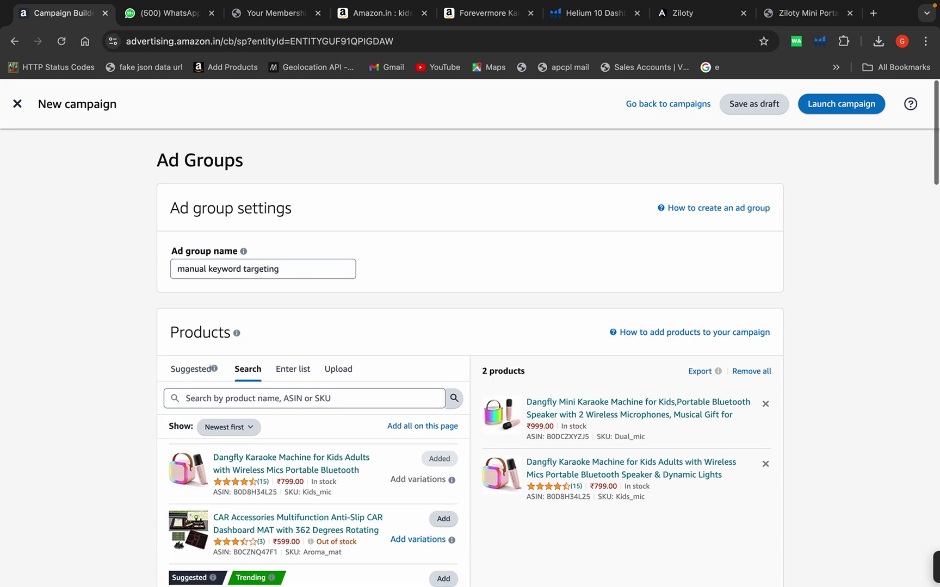
scroll(470, 359, down, 15)
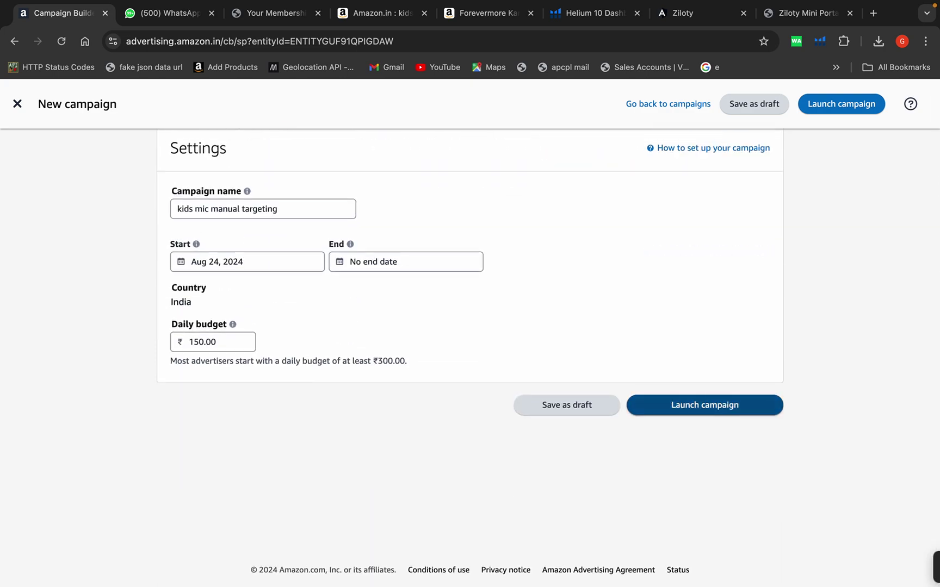
click(704, 404)
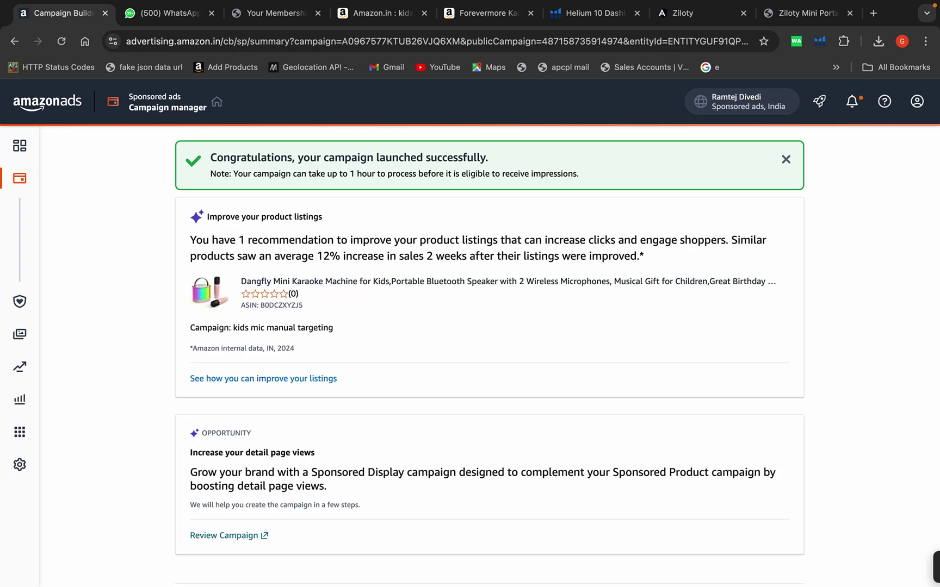
Review the settings summary of the launched campaign and go to the campaign manager.
scroll(489, 354, down, 2)
scroll(489, 354, down, 5)
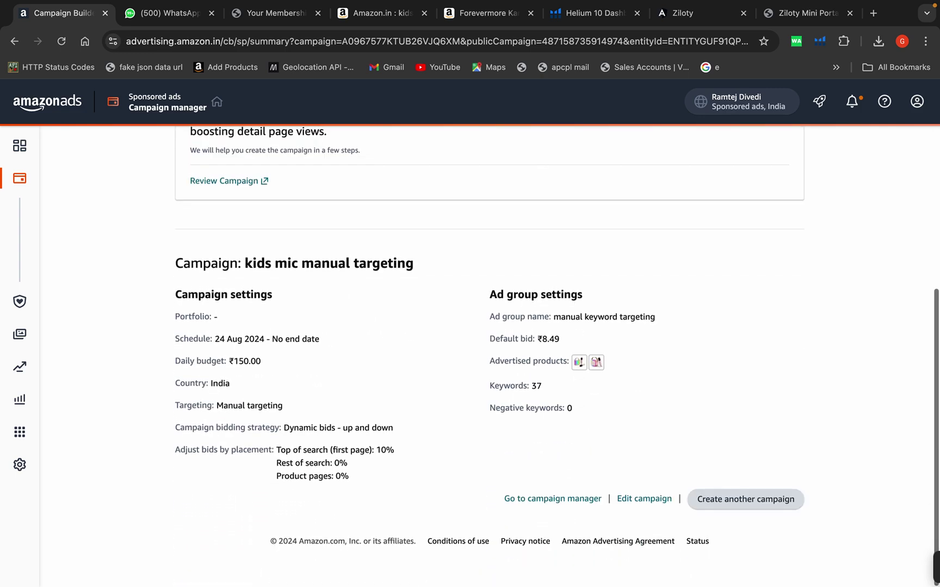
click(553, 500)
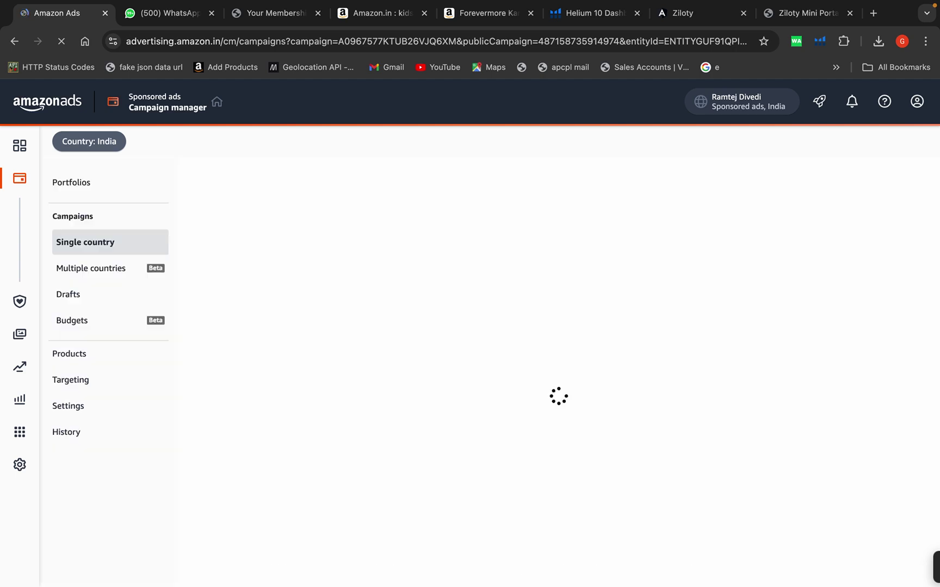
Examine the status, budget, spend, orders, sales and ROAS of the listed campaigns.
scroll(558, 381, down, 1)
scroll(558, 381, down, 1)
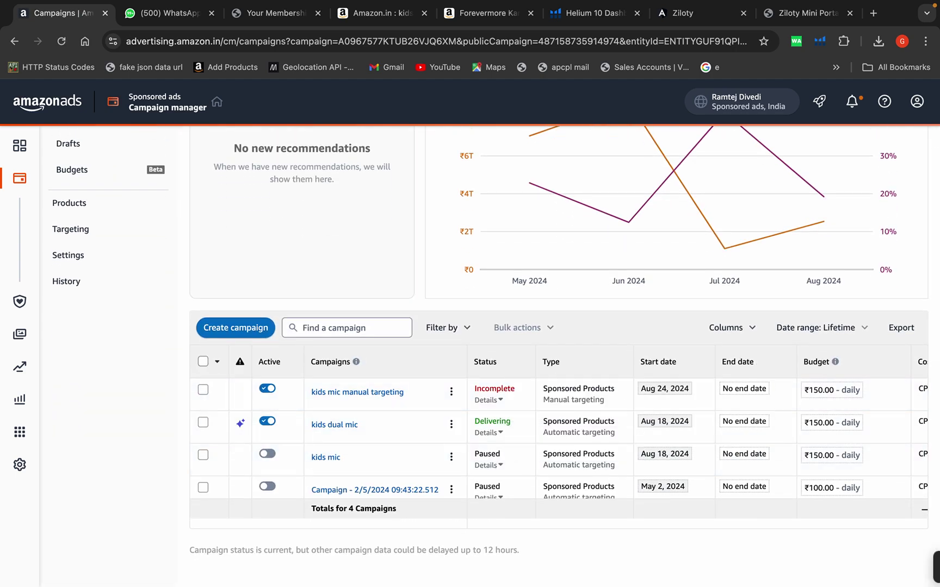
scroll(696, 435, right, 5)
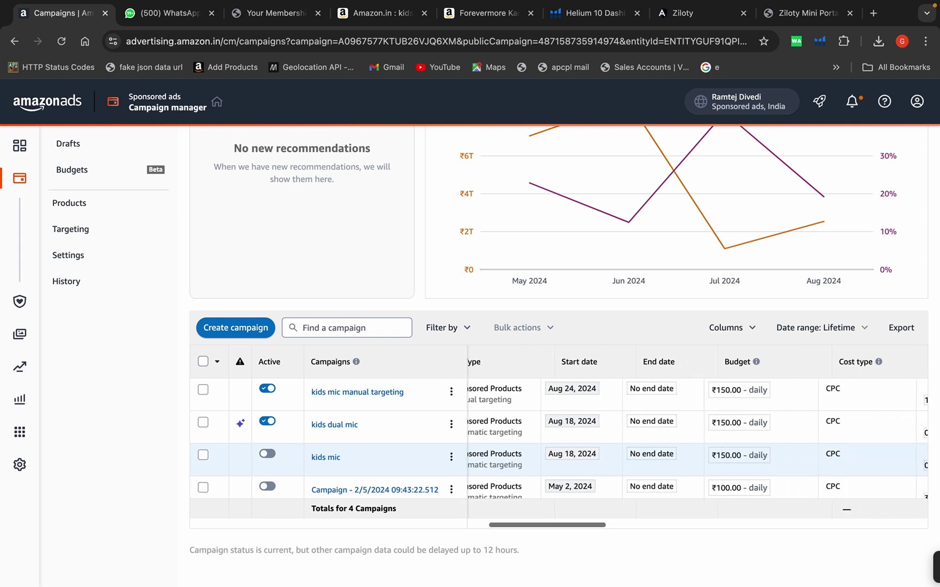
scroll(696, 457, right, 4)
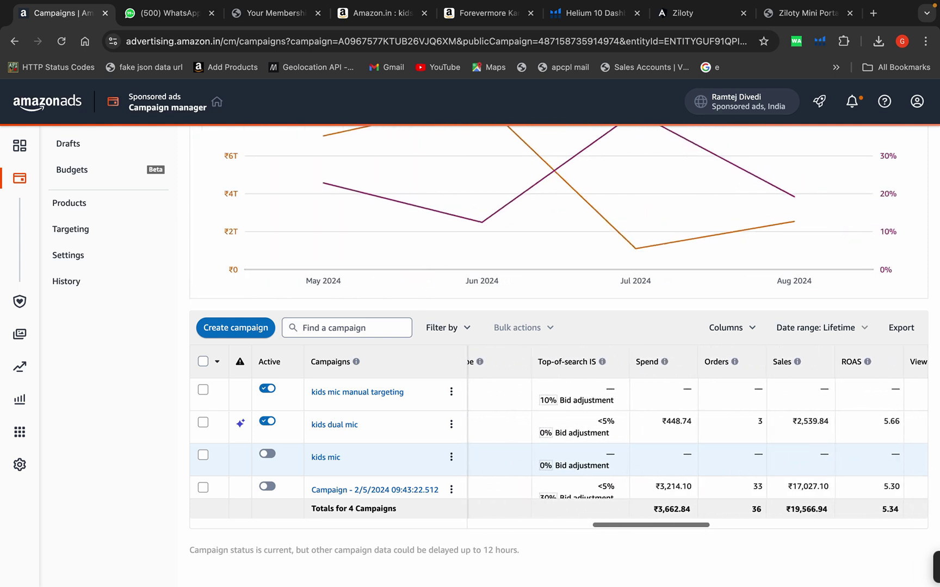
Open the "kids dual mic" campaign and view its ad group list.
scroll(696, 457, left, 3)
click(335, 424)
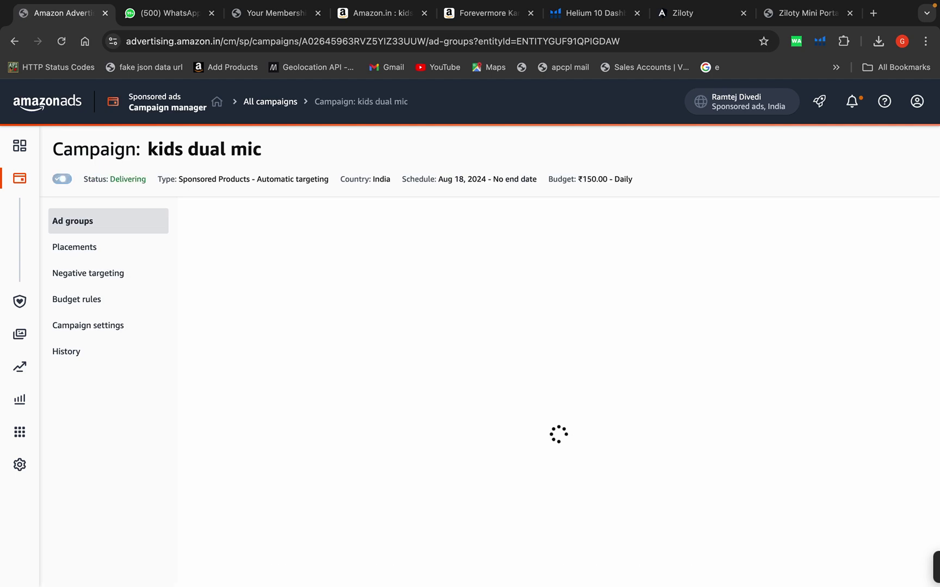
scroll(558, 354, down, 3)
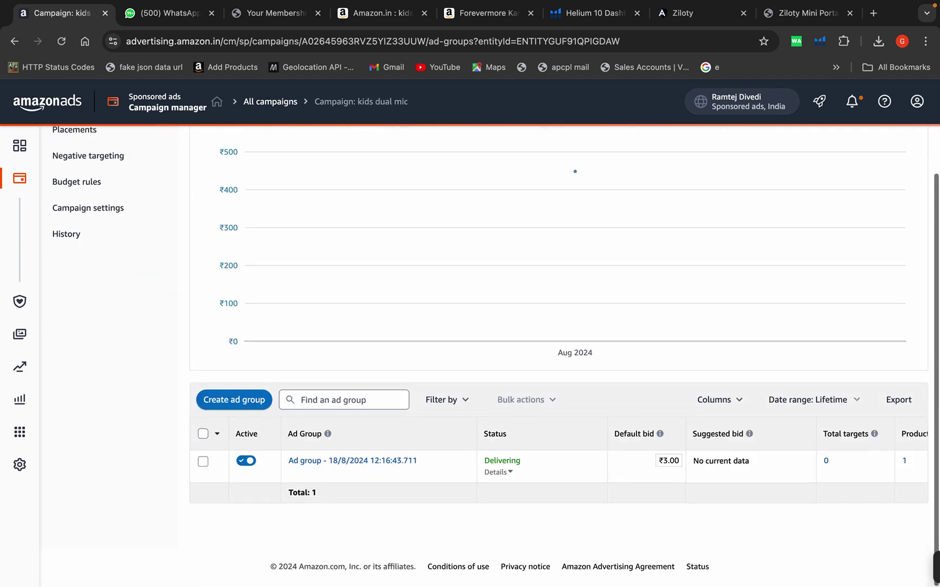
Open the ad group of the "kids dual mic" campaign and show its automatic targeting groups.
click(343, 464)
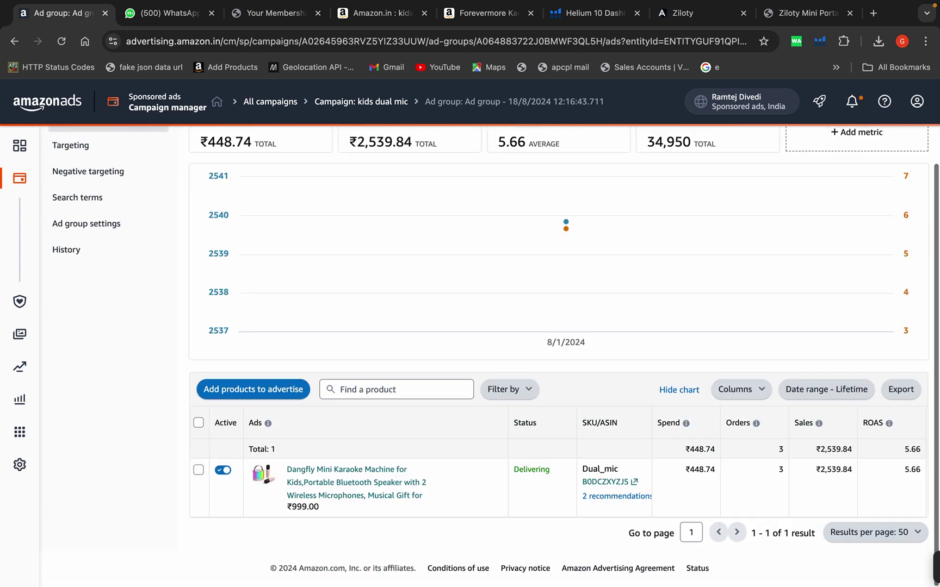
click(70, 249)
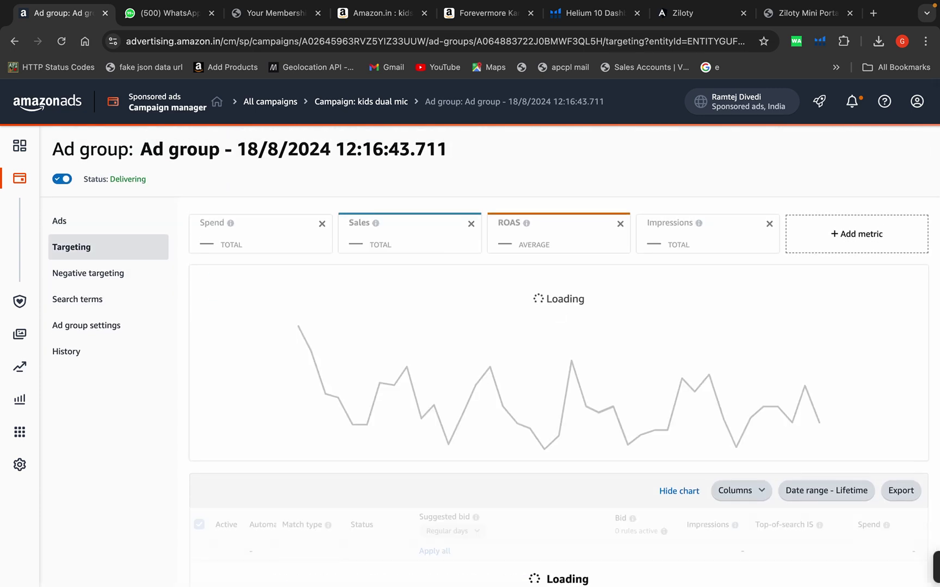
scroll(490, 354, down, 1)
scroll(559, 337, down, 5)
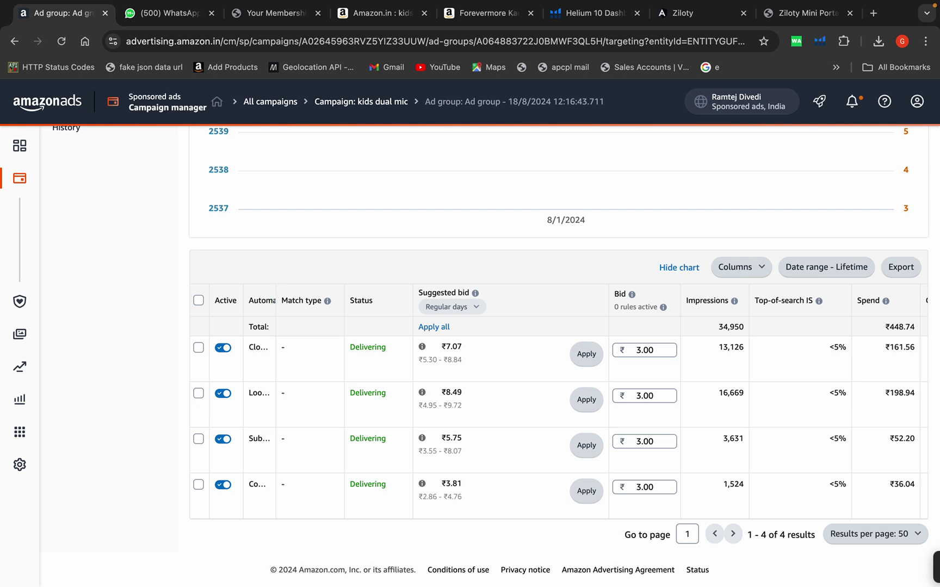
Widen the automatic targeting groups column to show full names and read the explanation of Close match.
drag(274, 305, 379, 304)
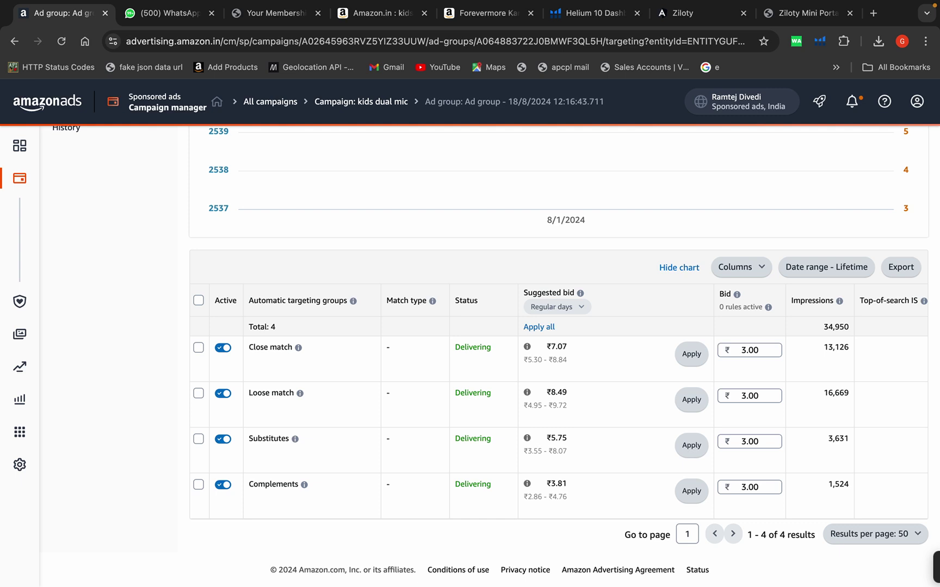
double_click(270, 347)
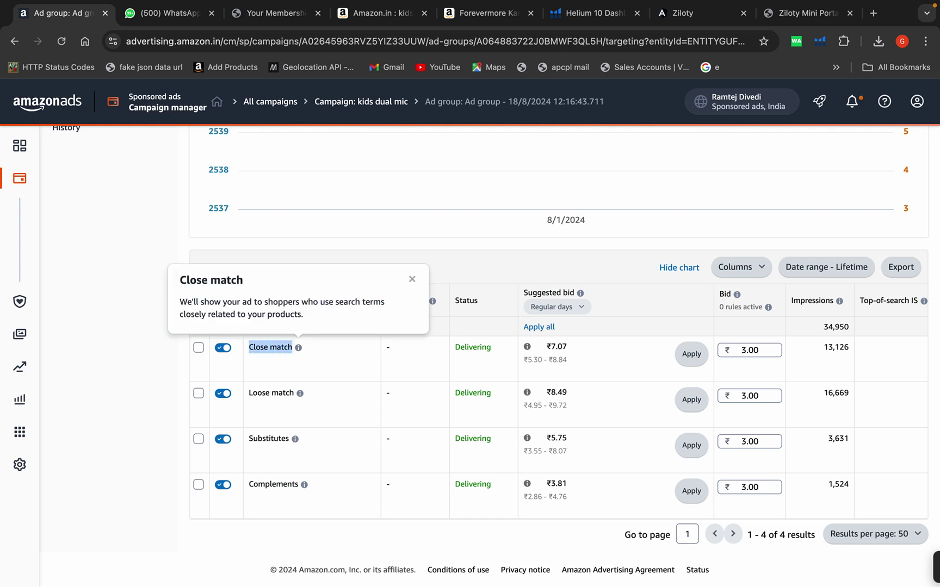
click(298, 347)
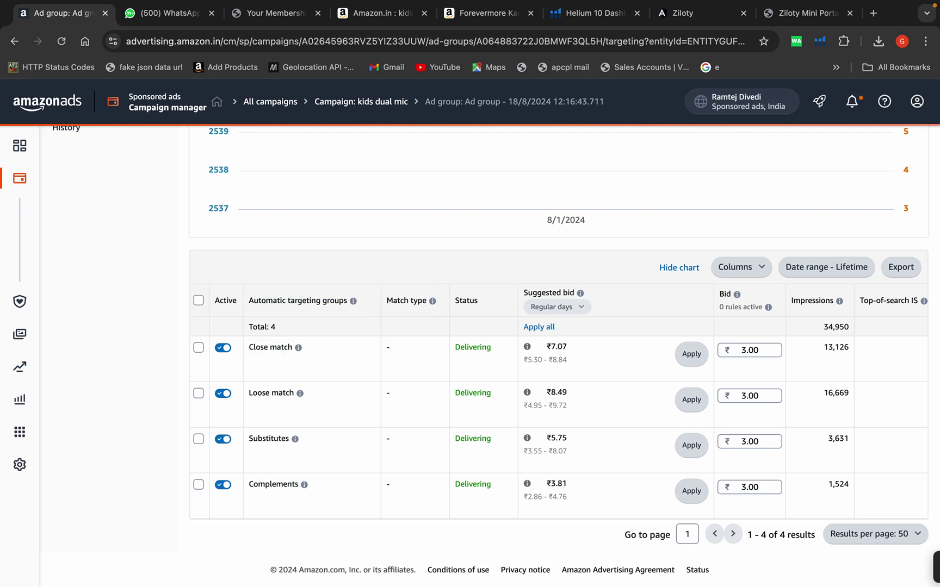
Deactivate the Substitutes, Complements and Loose match targeting groups, leaving only Close match active.
scroll(544, 403, right, 6)
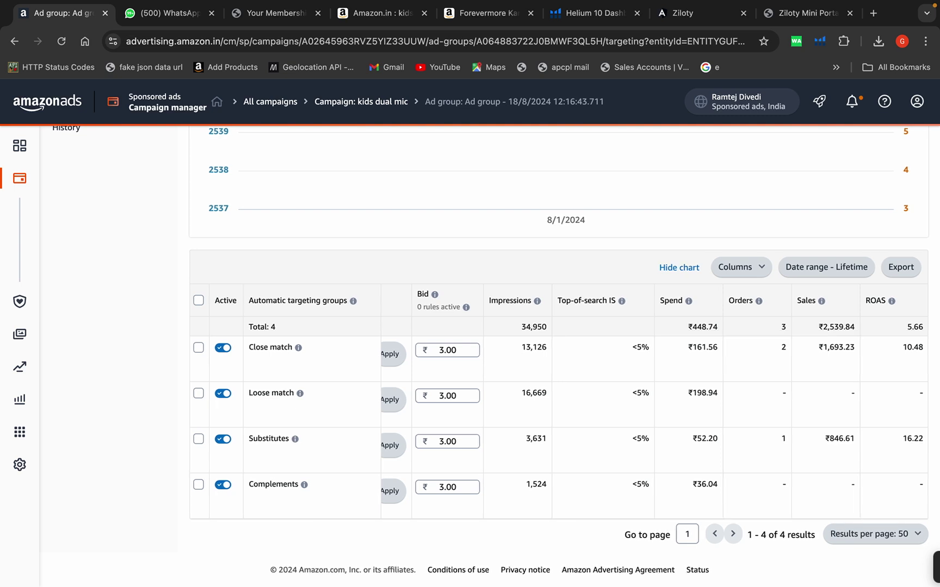
click(223, 439)
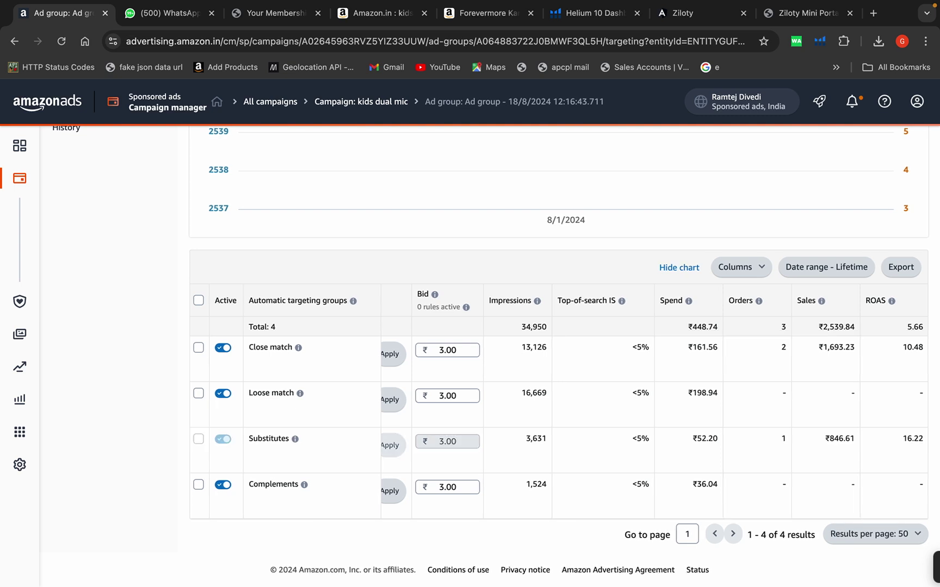
click(222, 485)
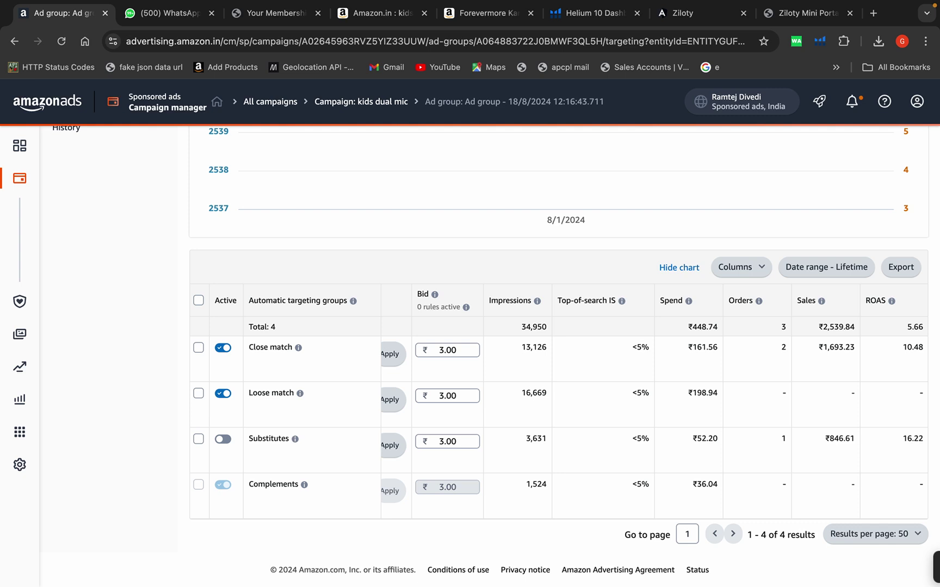
click(223, 394)
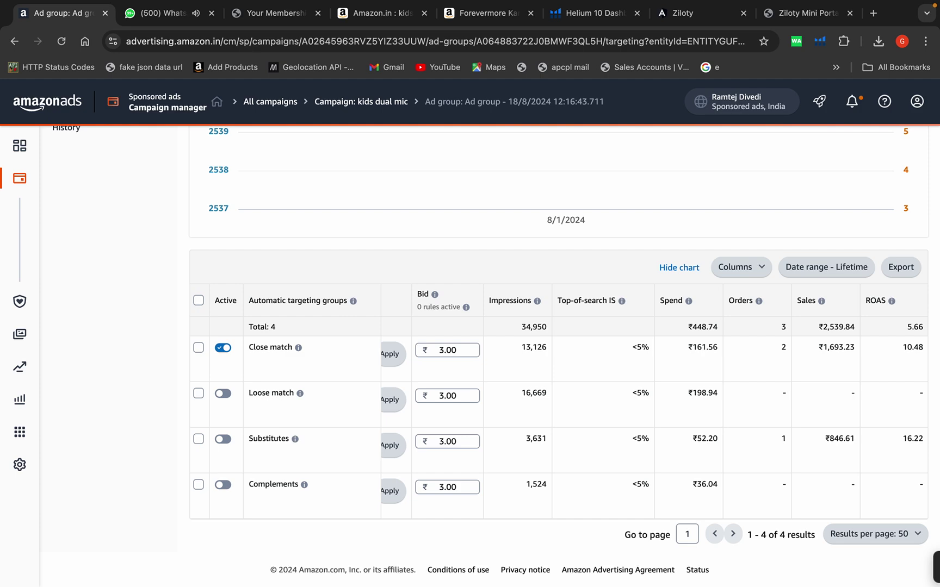
Open the ad group's search terms and examine which customer searches, such as "karaoke gifts", produced orders.
scroll(566, 326, up, 5)
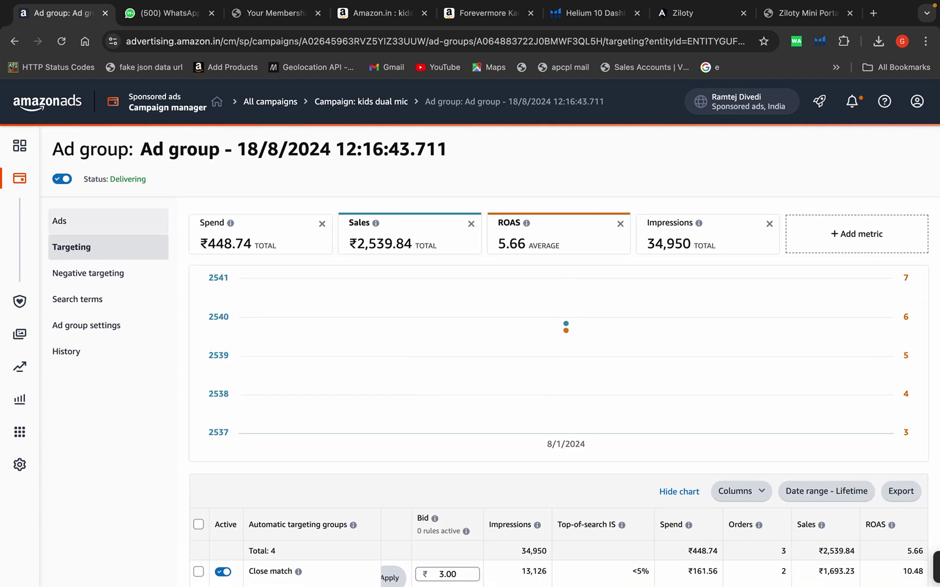
click(78, 299)
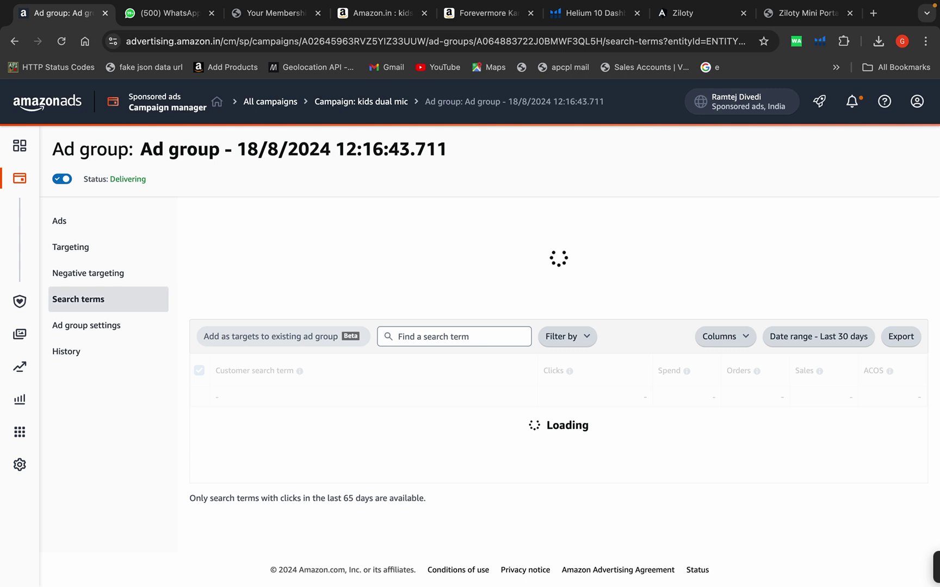
scroll(755, 327, down, 3)
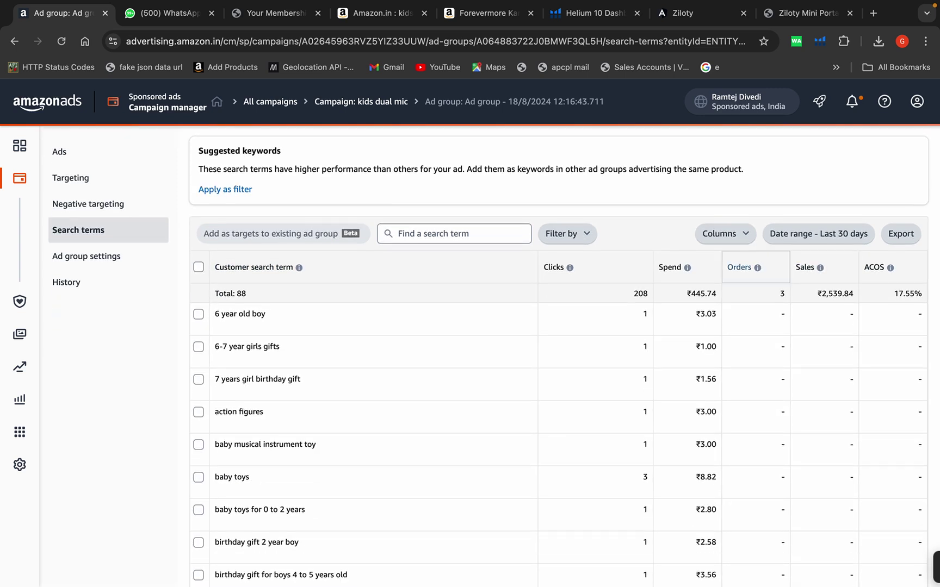
scroll(559, 445, down, 20)
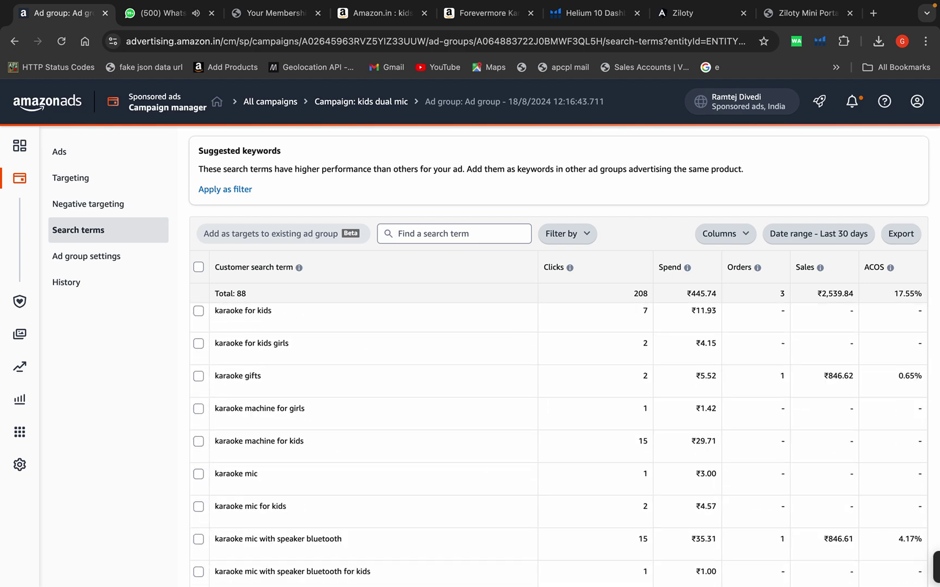
drag(262, 375, 215, 375)
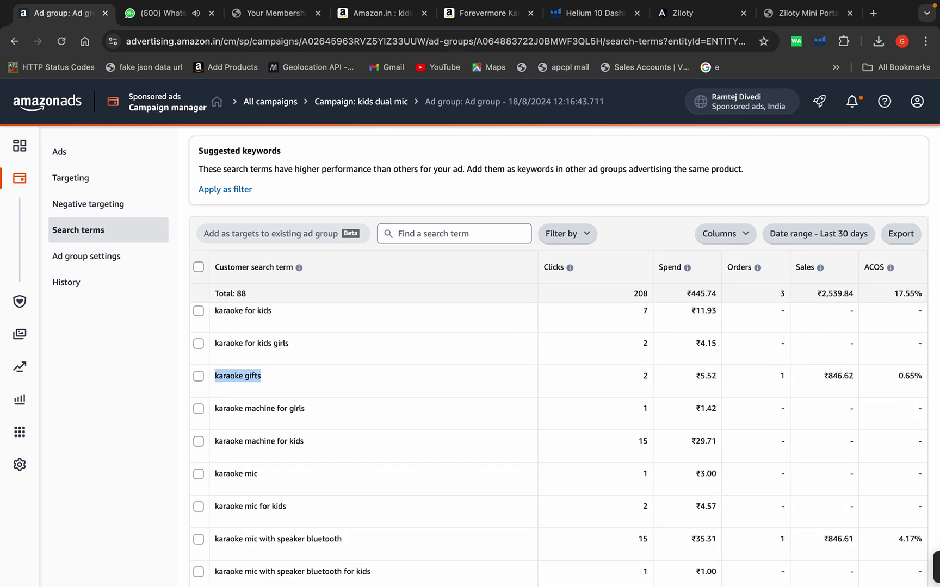
scroll(559, 445, down, 4)
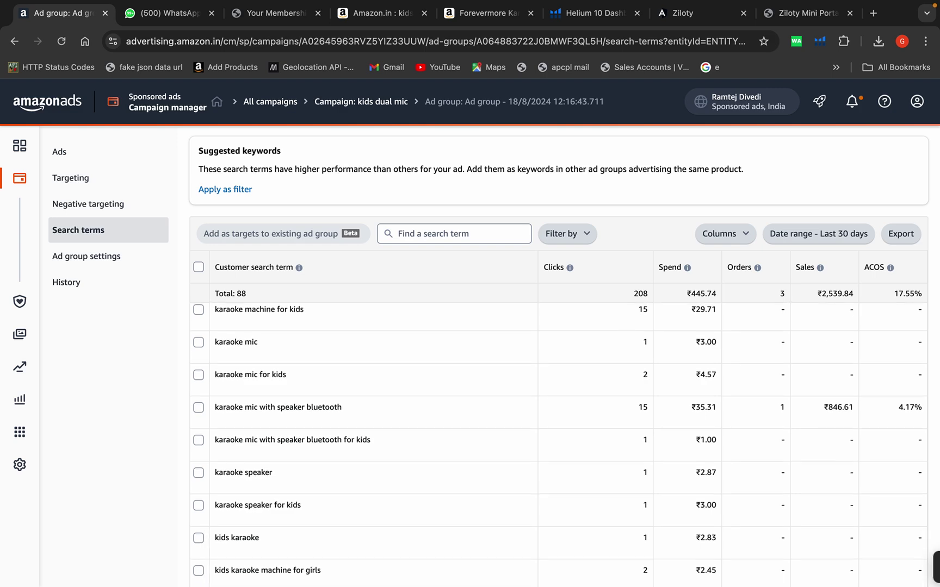
scroll(559, 445, down, 10)
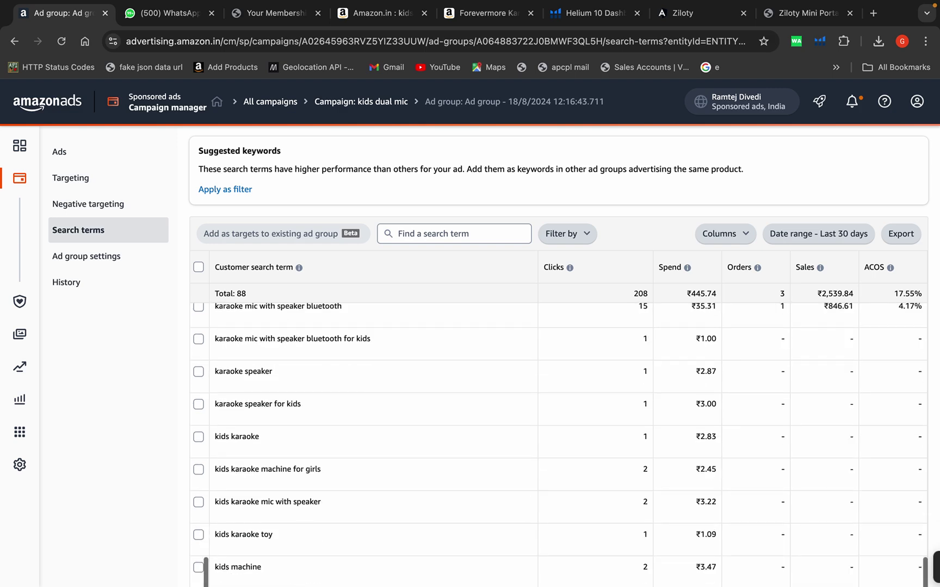
scroll(559, 313, up, 10)
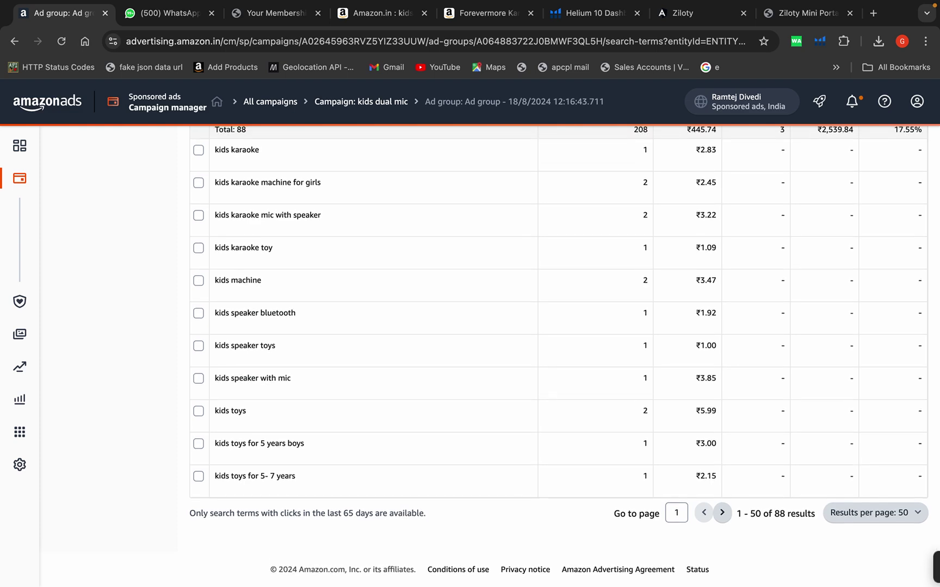
scroll(559, 313, up, 15)
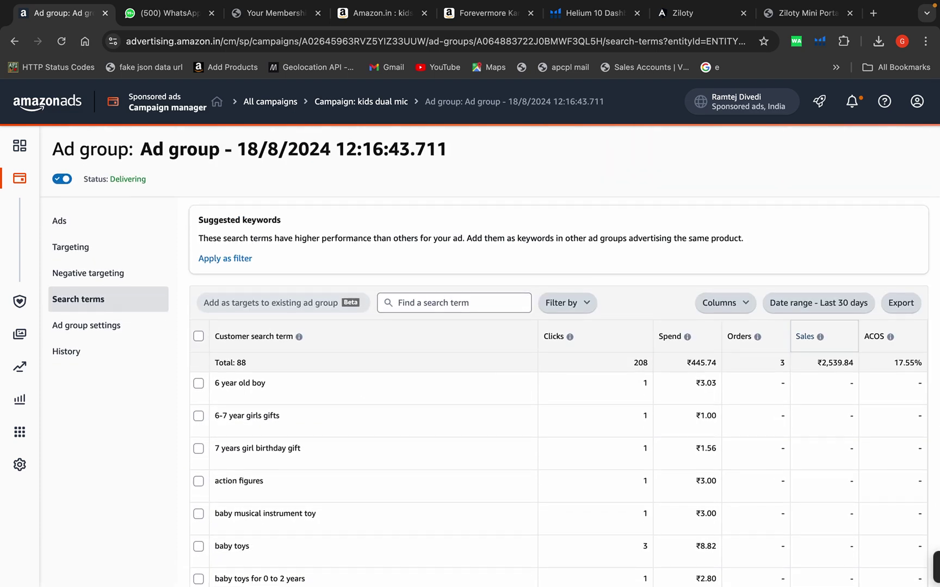
Set the search terms date range to the last 65 days and sort the terms by orders, highest first.
click(818, 303)
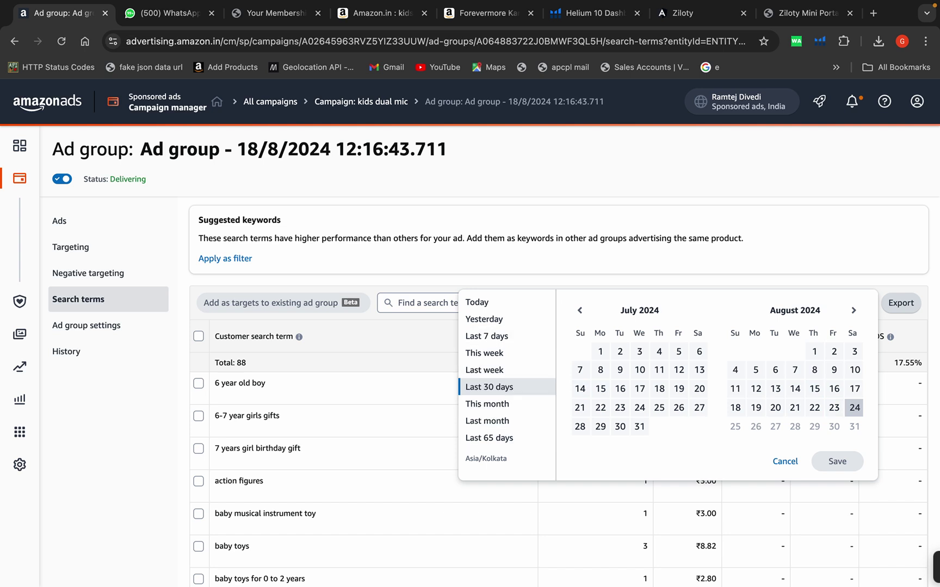
click(508, 438)
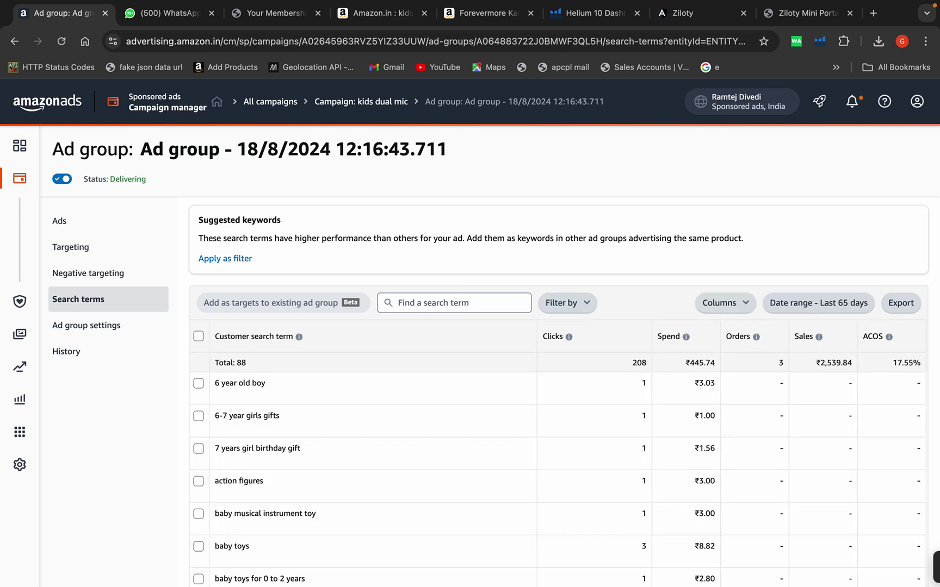
click(744, 336)
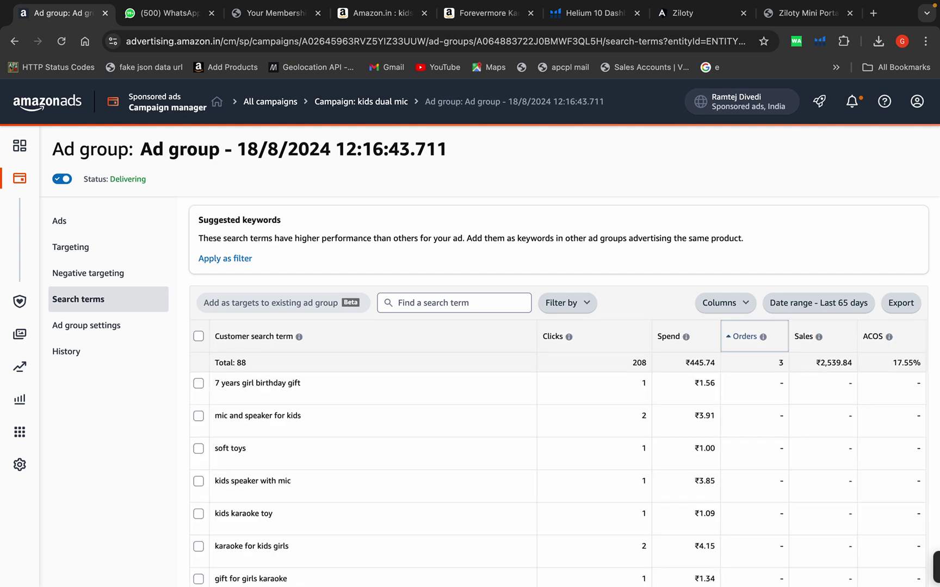
click(746, 337)
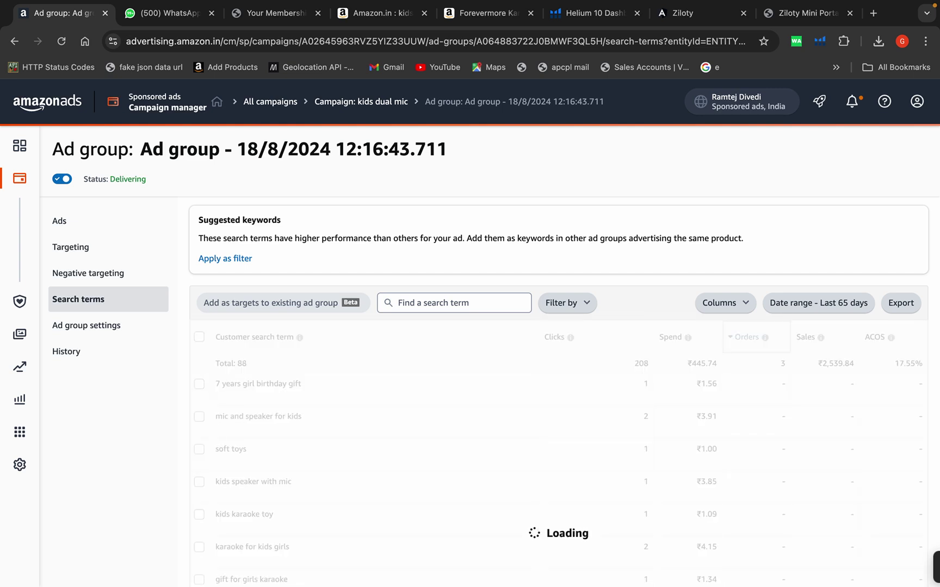
Compare the search terms that brought orders with those that have clicks but no orders.
scroll(558, 479, down, 2)
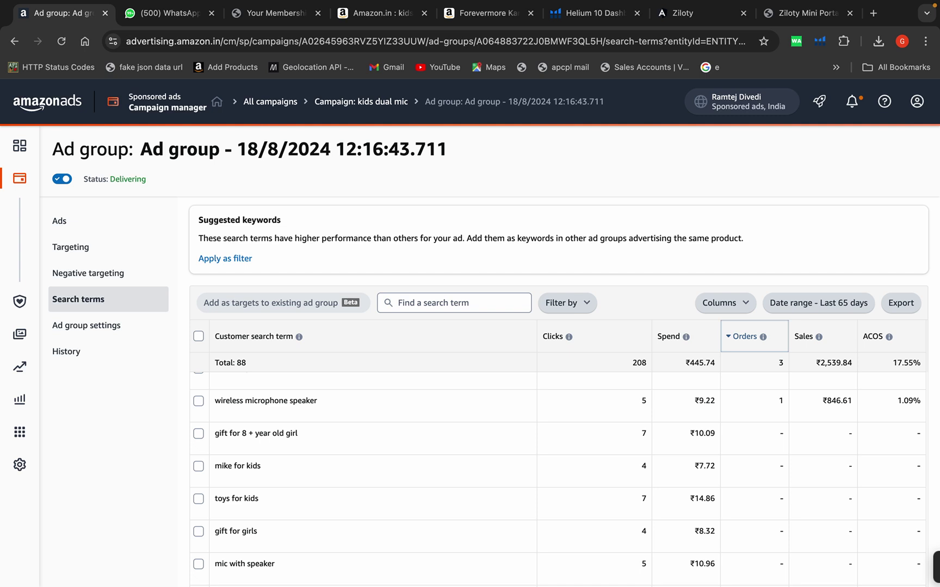
scroll(558, 480, up, 2)
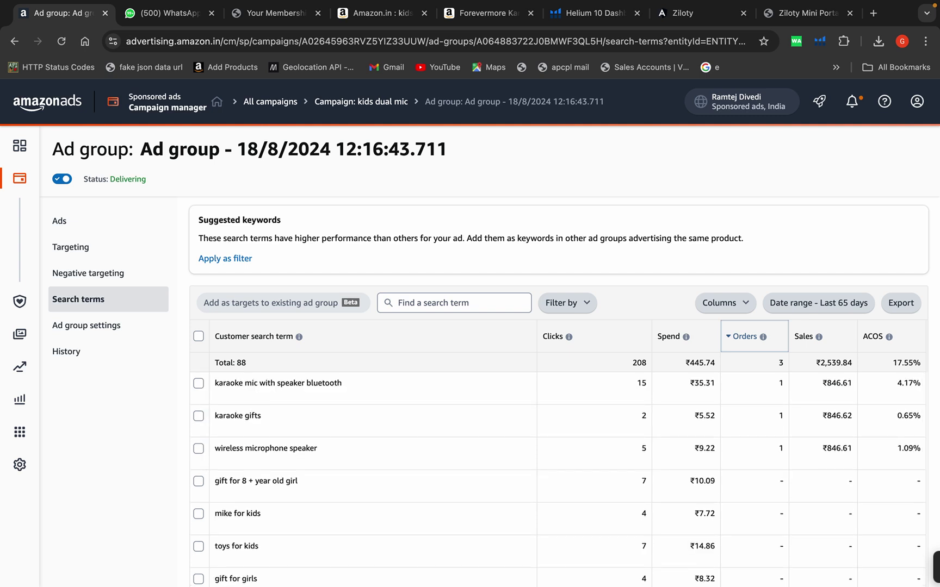
mouse_move(298, 337)
key(Escape)
scroll(558, 478, down, 2)
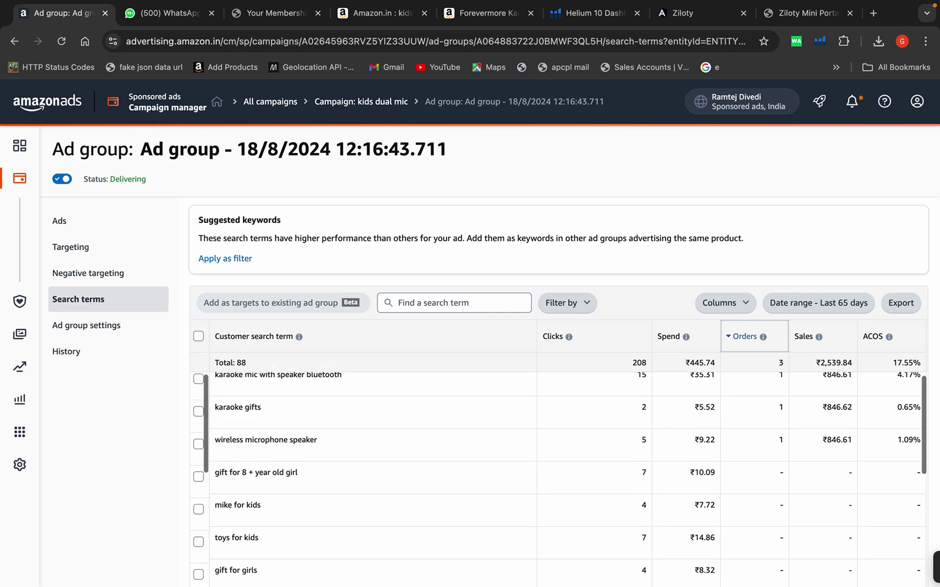
scroll(558, 478, up, 2)
scroll(558, 354, down, 2)
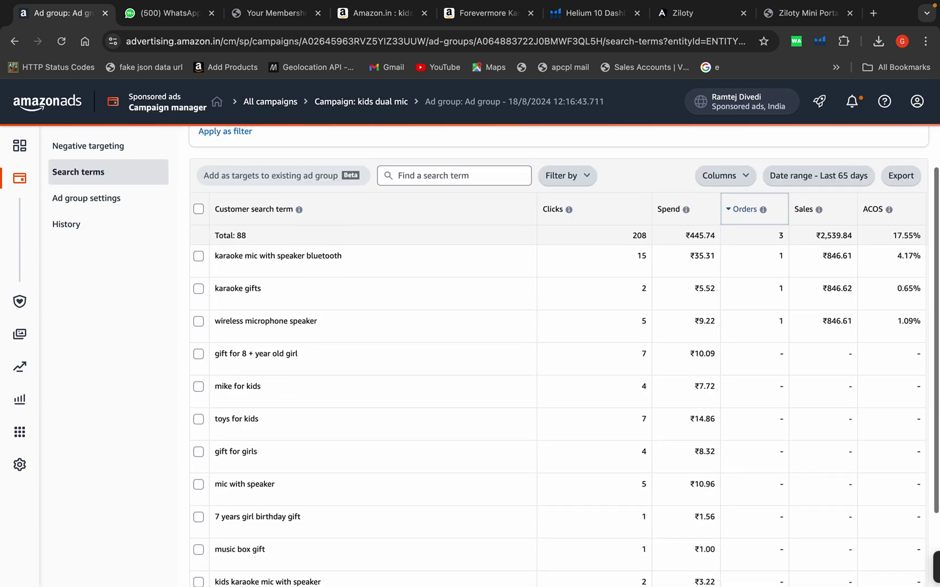
Check the clicks and spend of "gift for 8 + year old girl" and the other search terms without orders.
drag(695, 353, 717, 354)
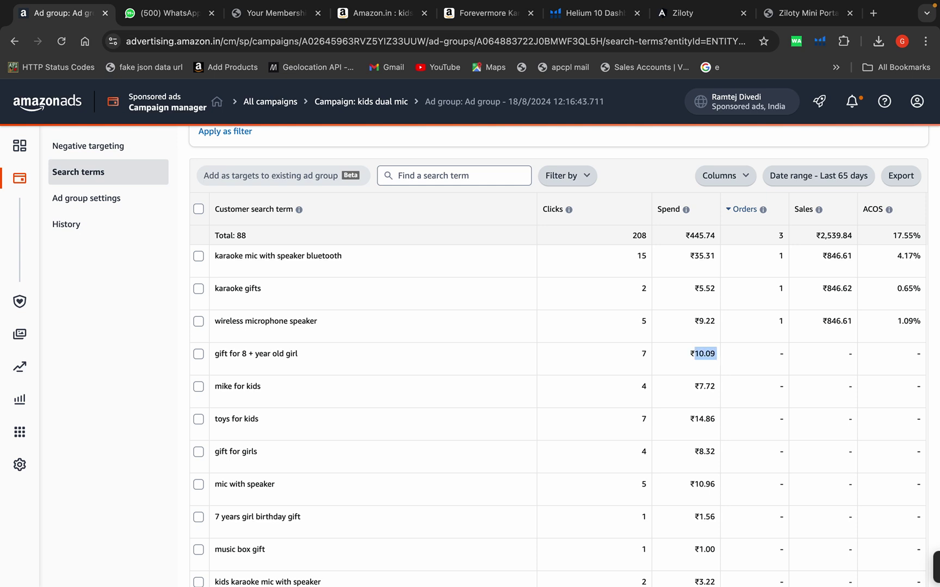
double_click(643, 353)
drag(694, 354, 716, 354)
scroll(558, 413, down, 2)
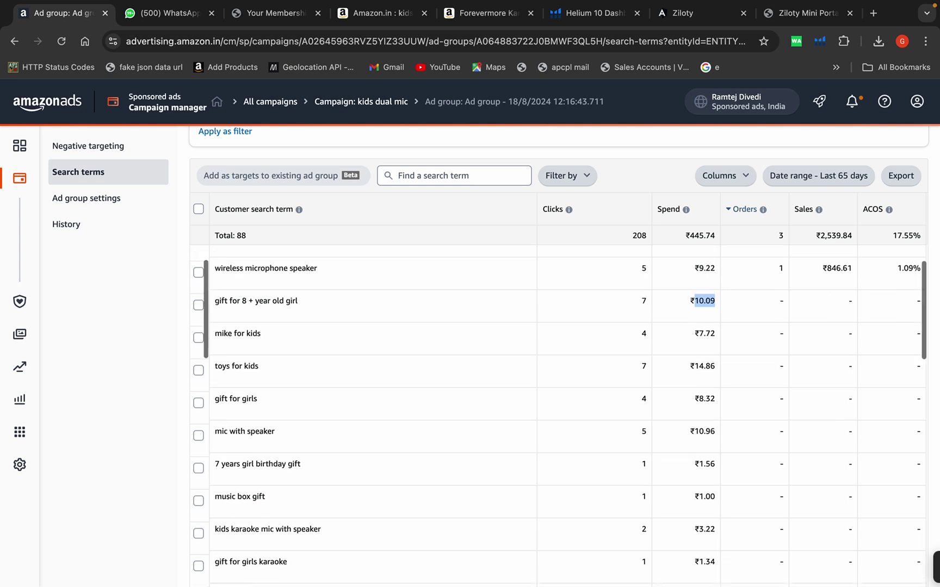
scroll(558, 413, up, 2)
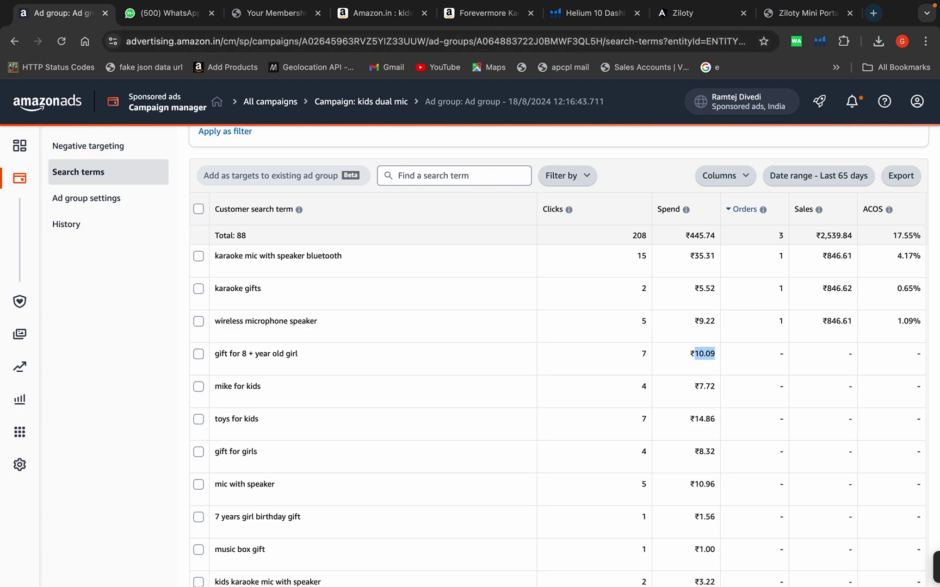
Search Google for "keyword tool io" in a new browser tab and open the Keyword Tool website.
click(873, 12)
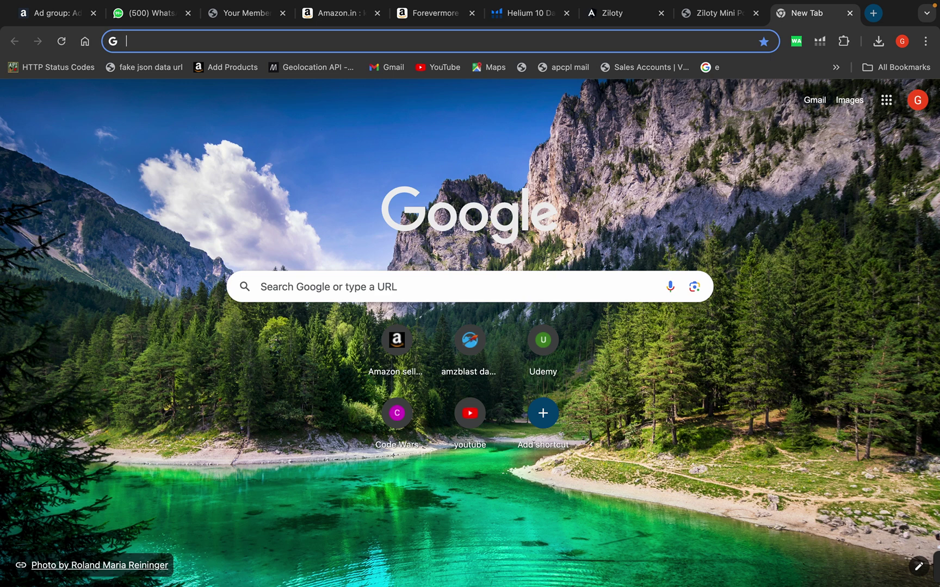
text(keywo)
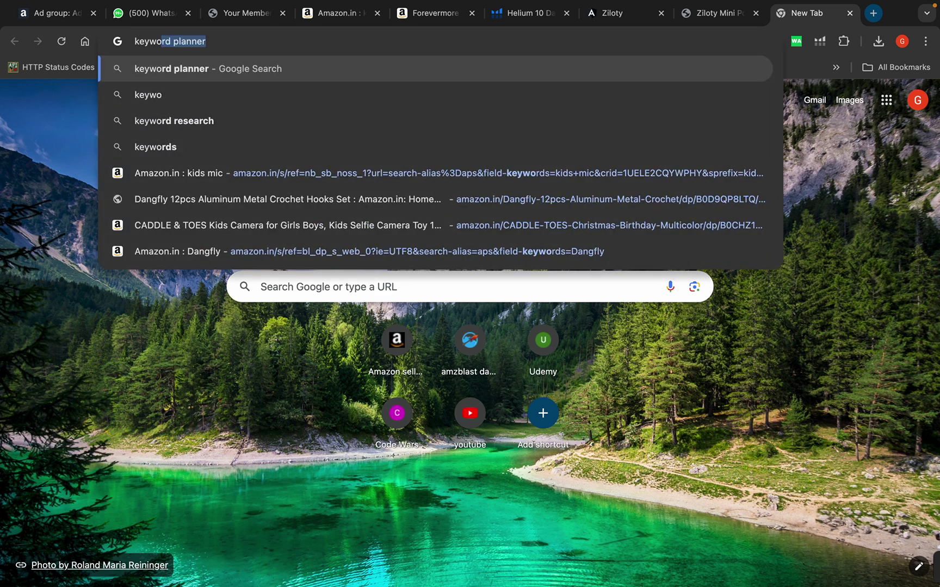
text(rd tool)
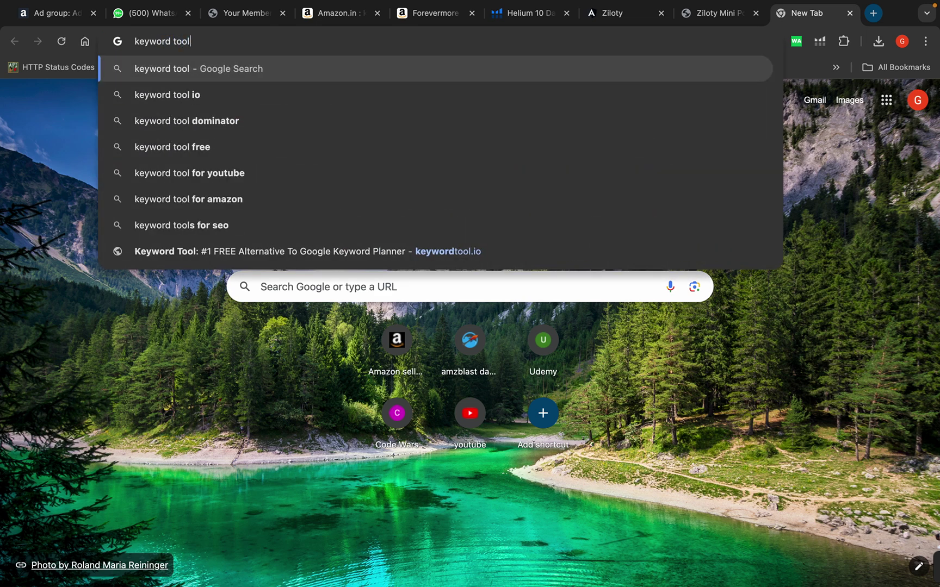
key(Down)
key(Return)
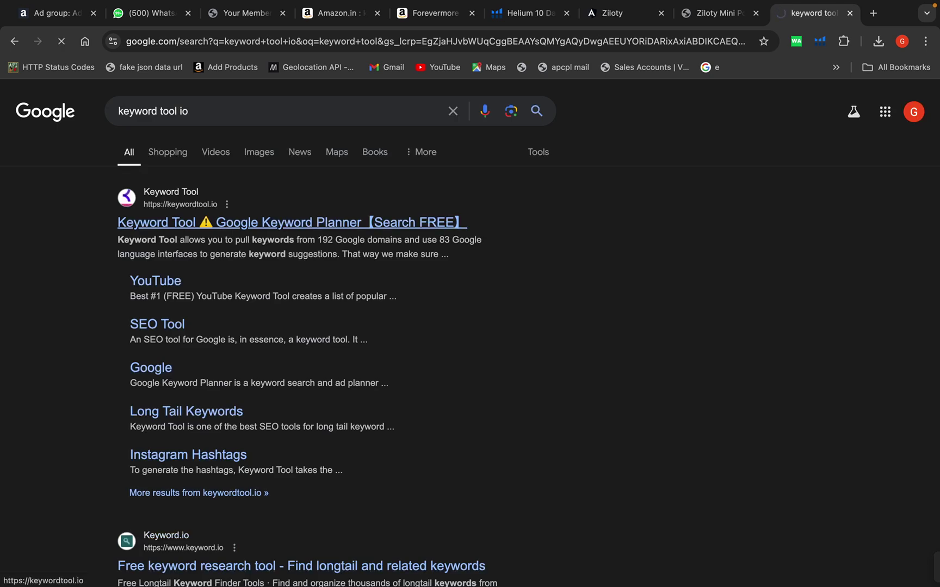
click(351, 223)
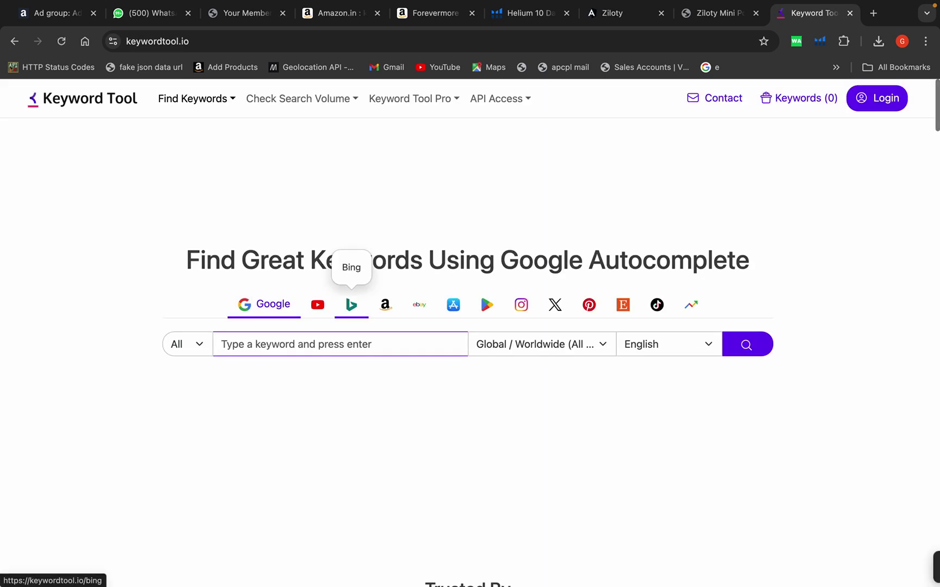
Switch the keyword source to Amazon and search all departments worldwide in English for "kids mic".
click(385, 304)
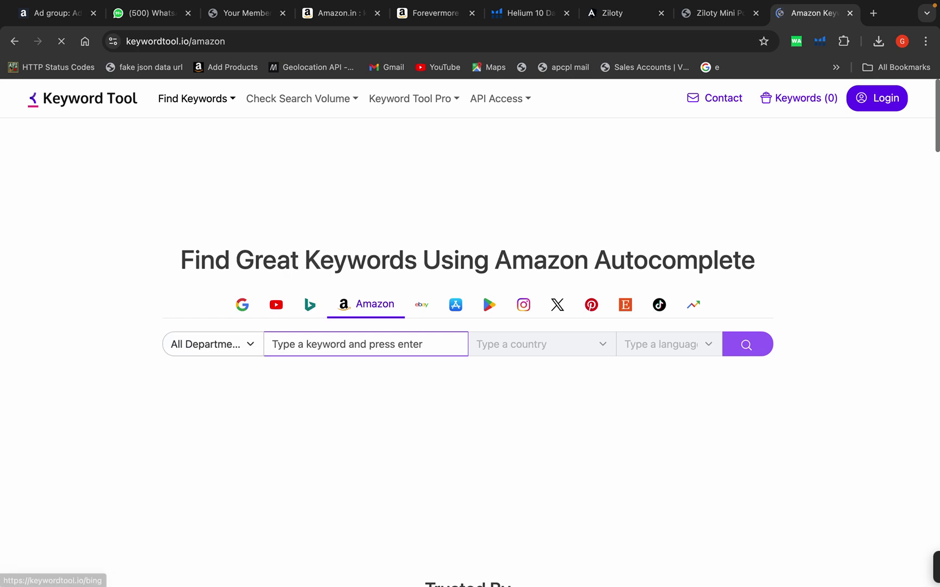
text(kids mic)
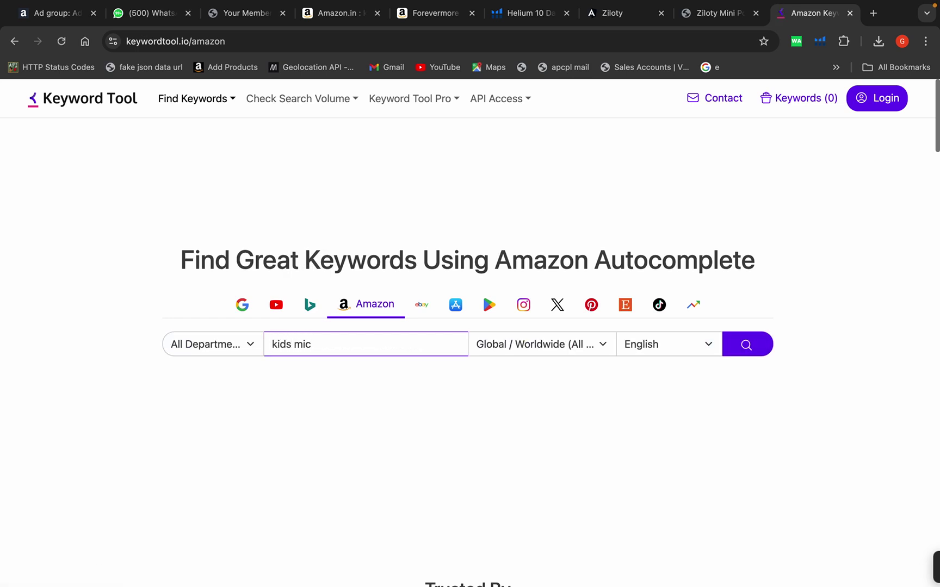
key(Return)
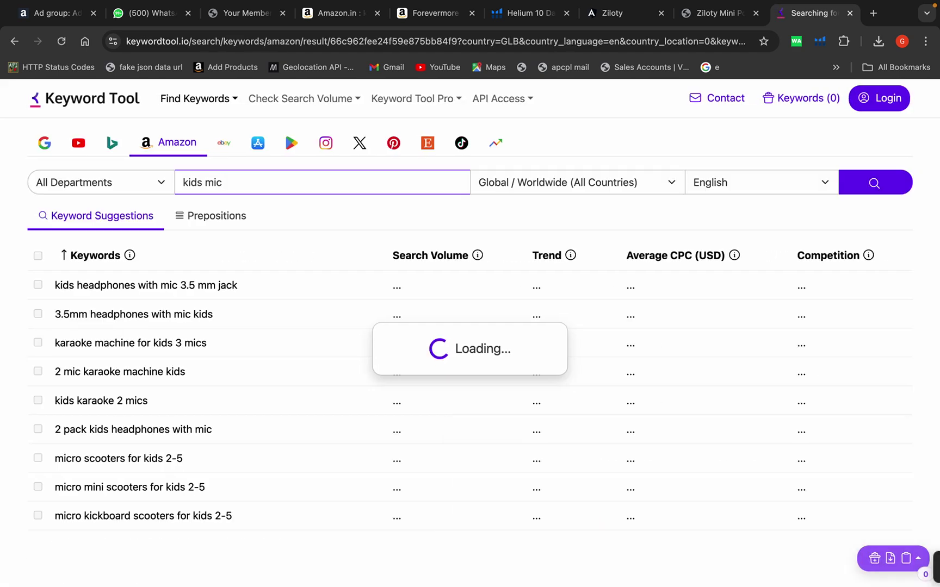
Look through the Amazon keyword suggestions for "kids mic" and check which data columns are available.
scroll(470, 332, down, 1)
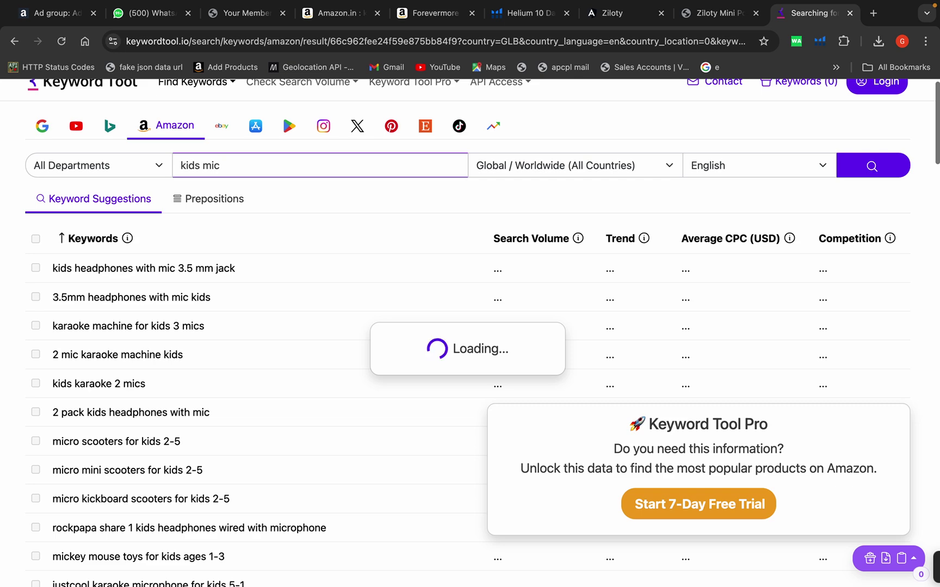
scroll(261, 375, down, 3)
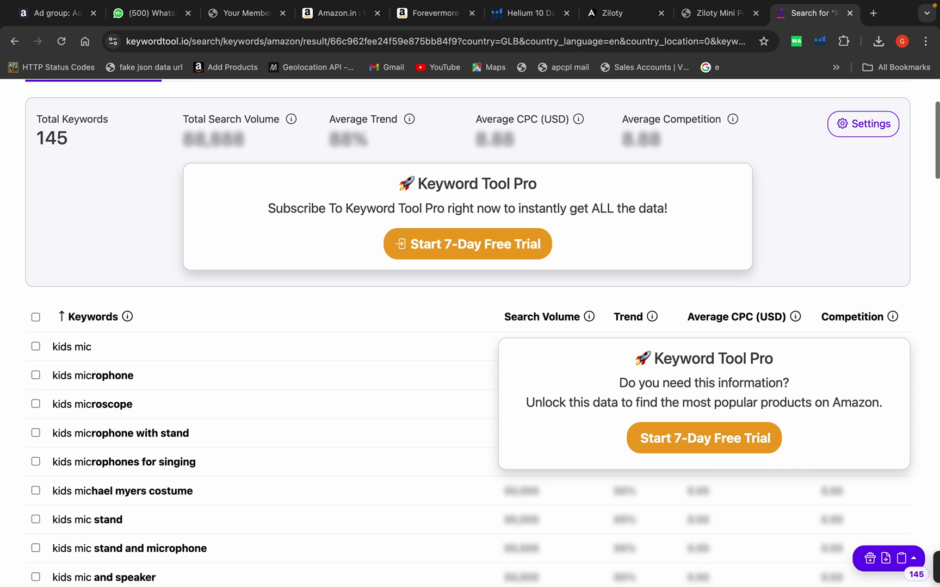
scroll(272, 403, down, 2)
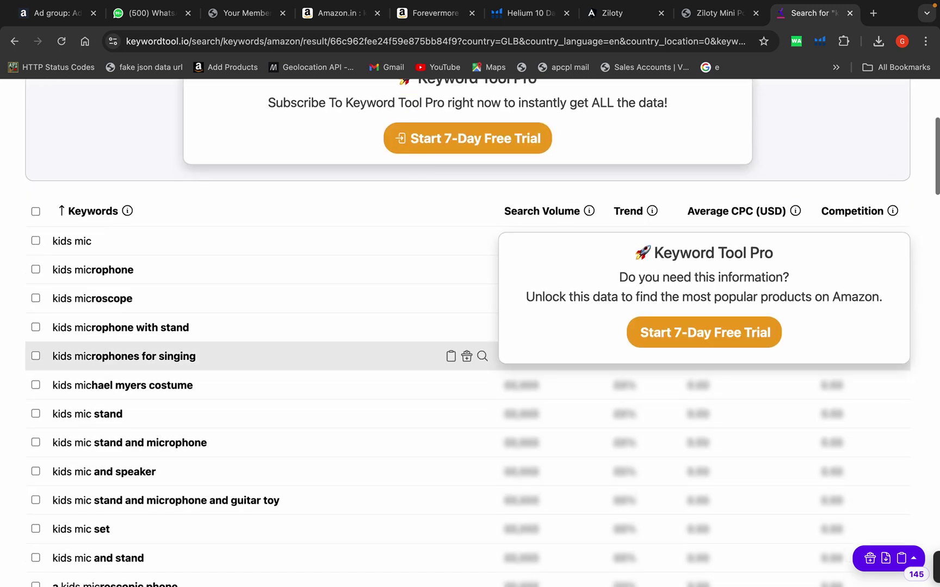
scroll(261, 354, down, 5)
scroll(261, 354, up, 5)
scroll(261, 353, down, 3)
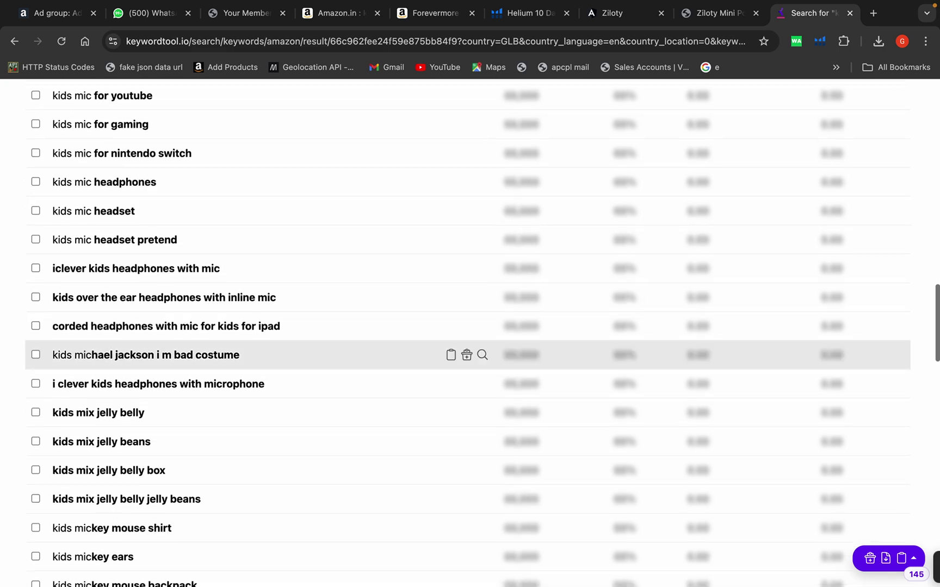
scroll(261, 353, up, 15)
scroll(470, 332, down, 15)
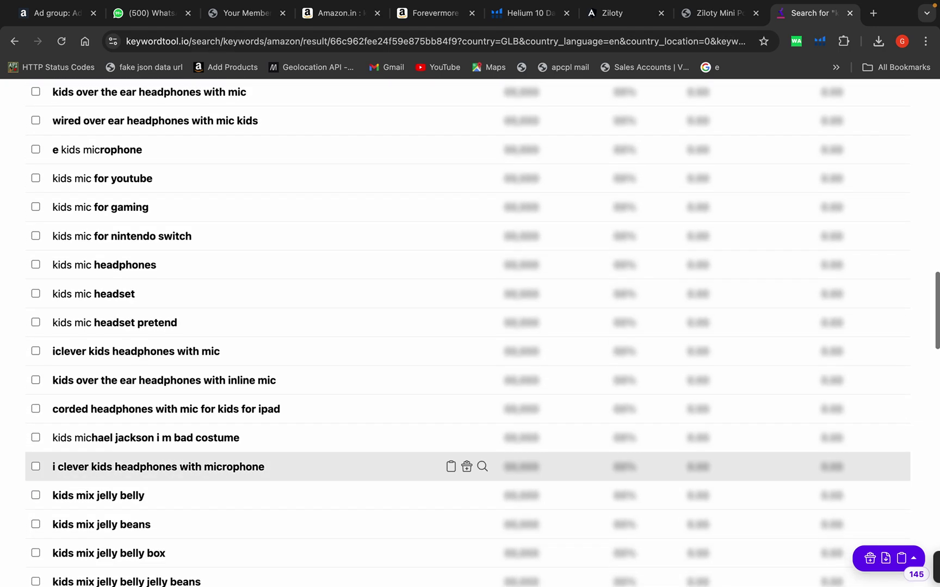
scroll(470, 331, down, 10)
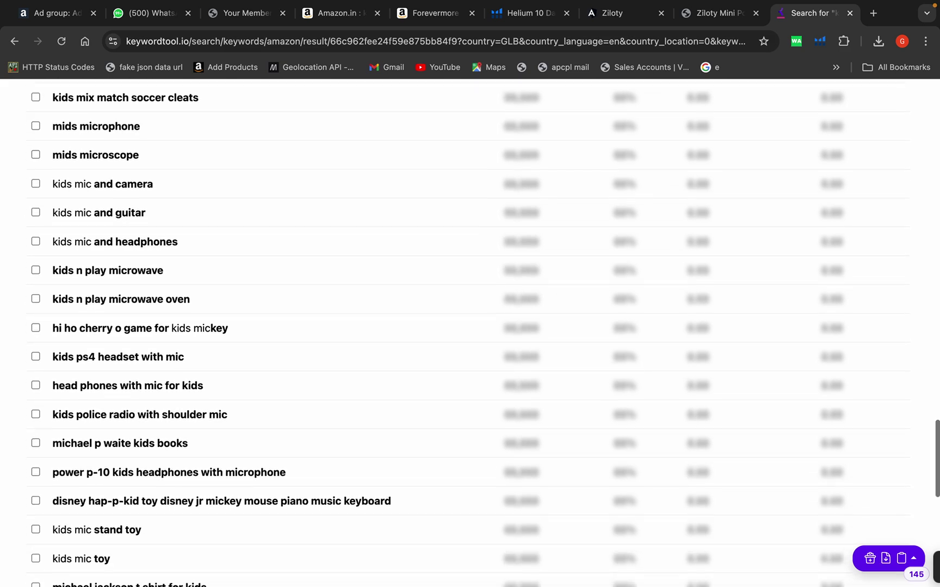
scroll(469, 332, up, 1)
scroll(470, 529, up, 20)
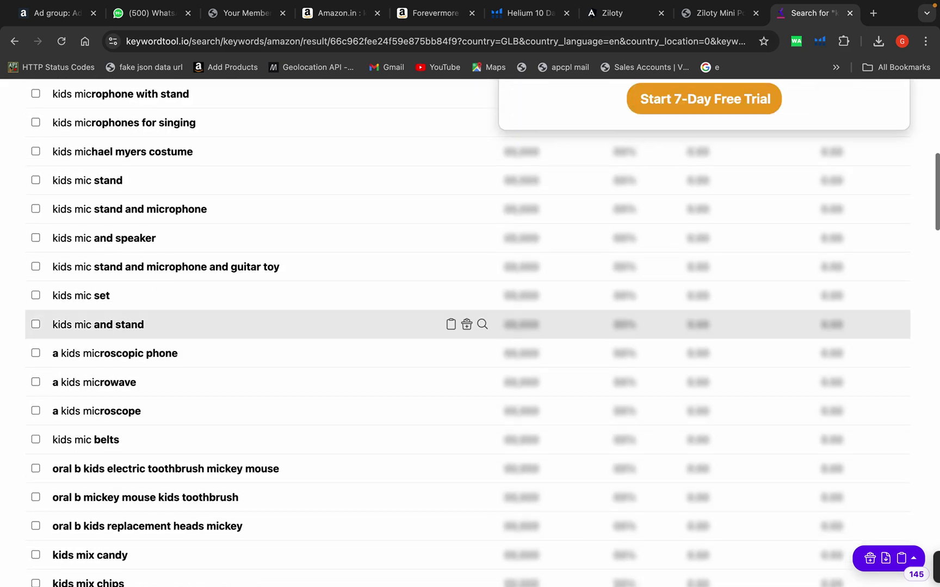
scroll(470, 359, down, 4)
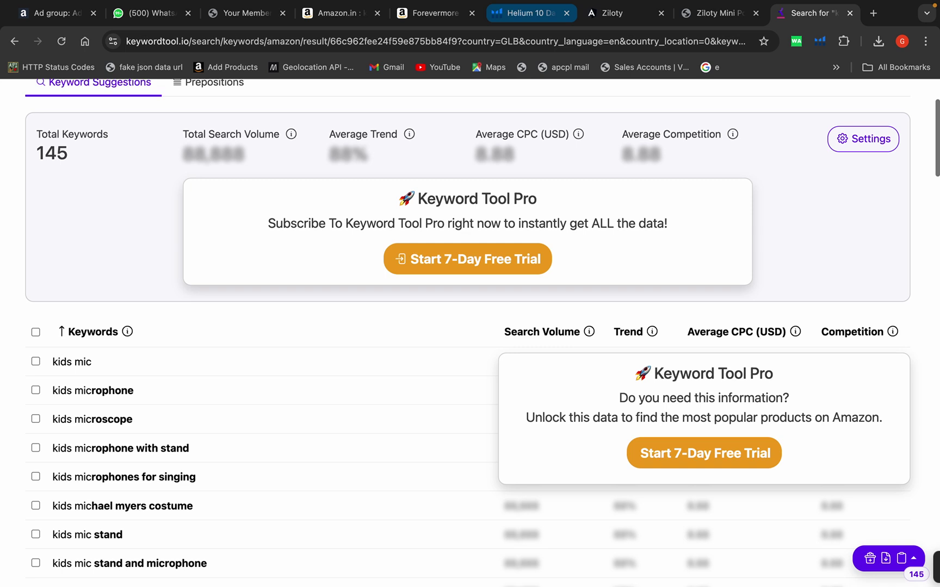
mouse_move(530, 3)
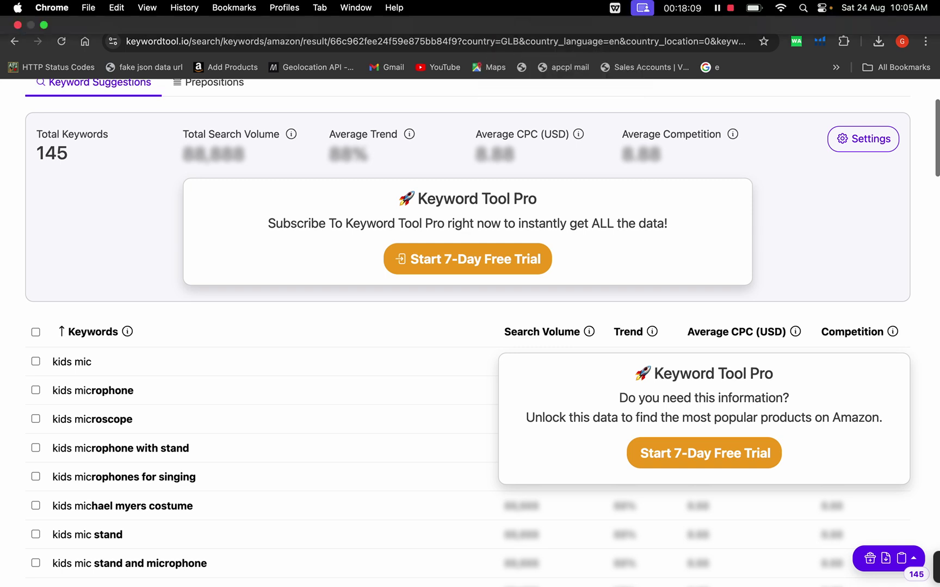